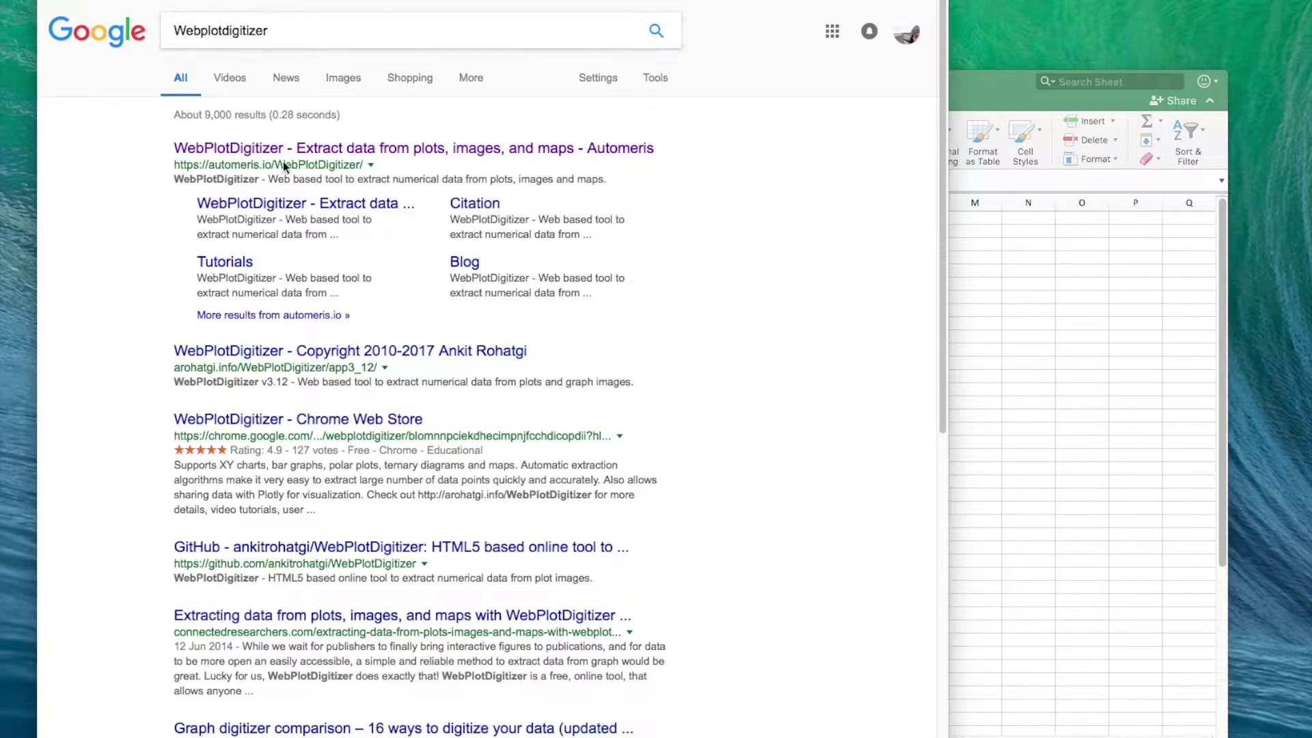
Open the Automeris result 'WebPlotDigitizer - Extract data from plots, images, and maps'.
click(331, 150)
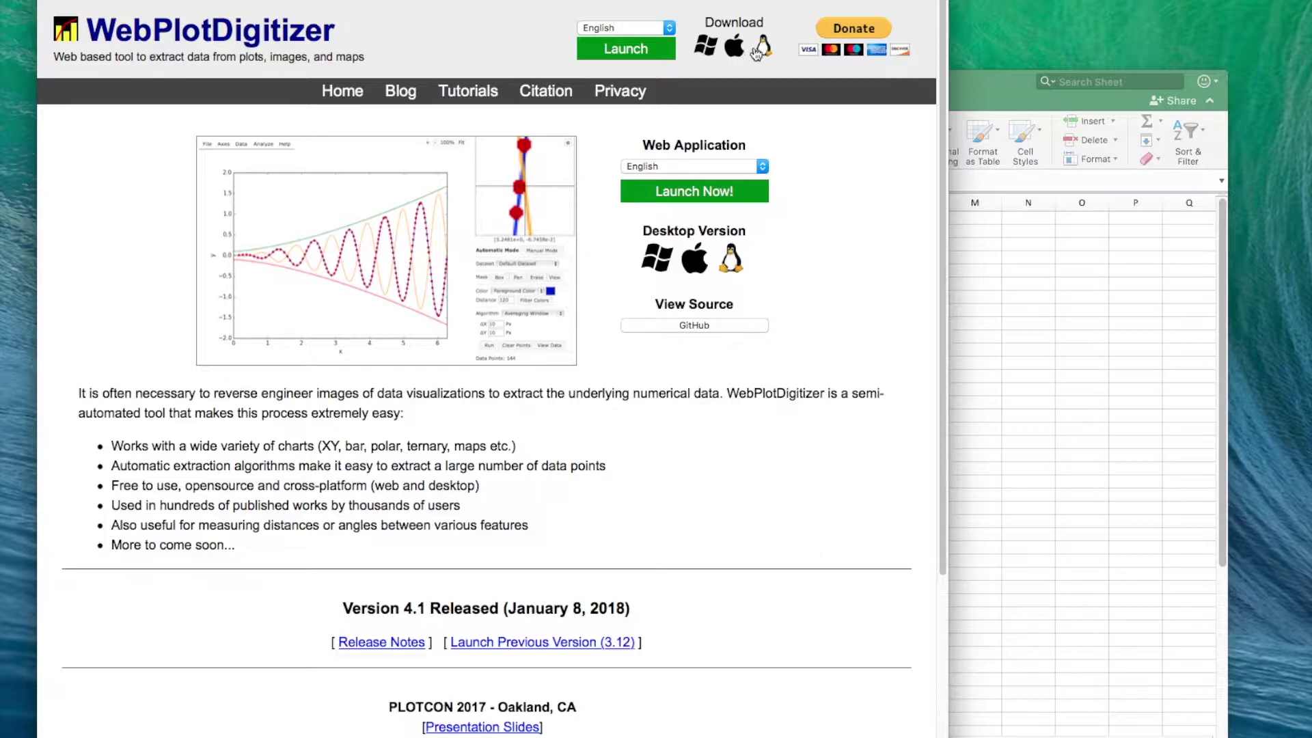
Launch the WebPlotDigitizer 4.1 web app from its homepage.
click(690, 192)
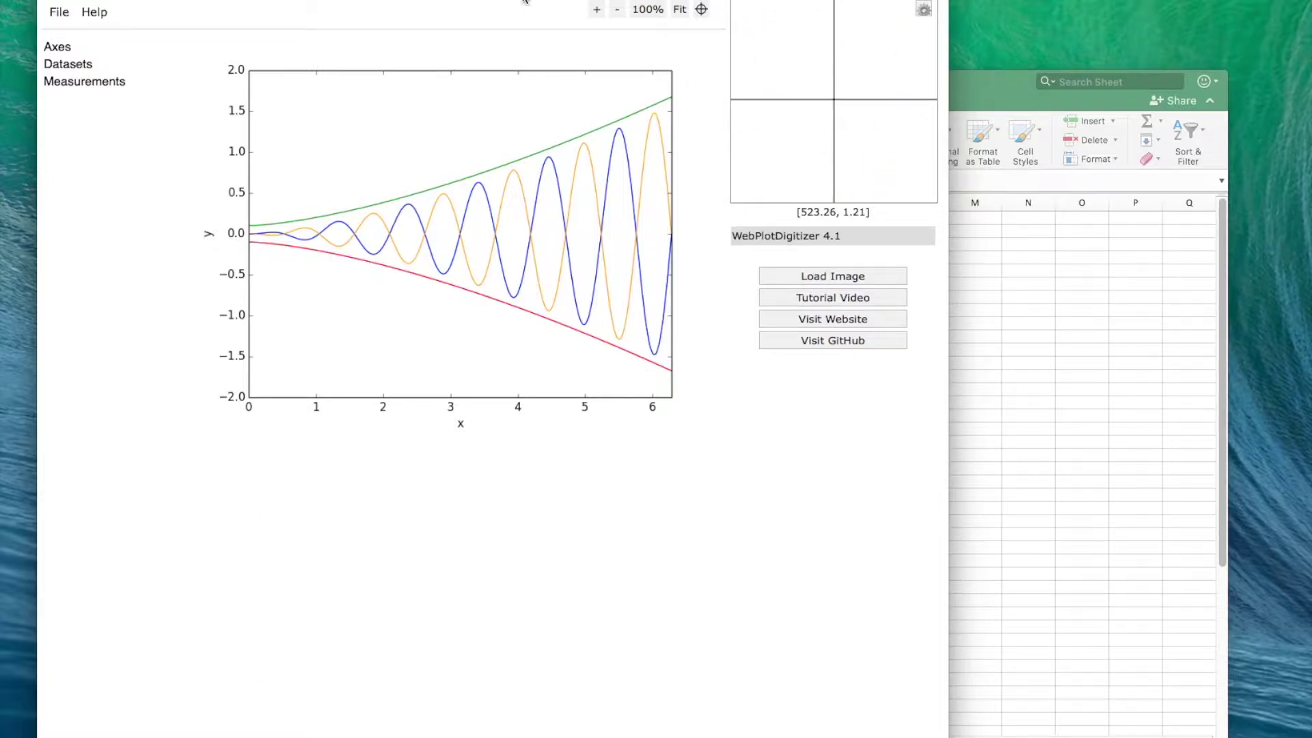
key(super+Tab)
Scroll the Journal of Animal Ecology article to Figure 1 and switch to its PDF at page 5.
drag(944, 331, 945, 17)
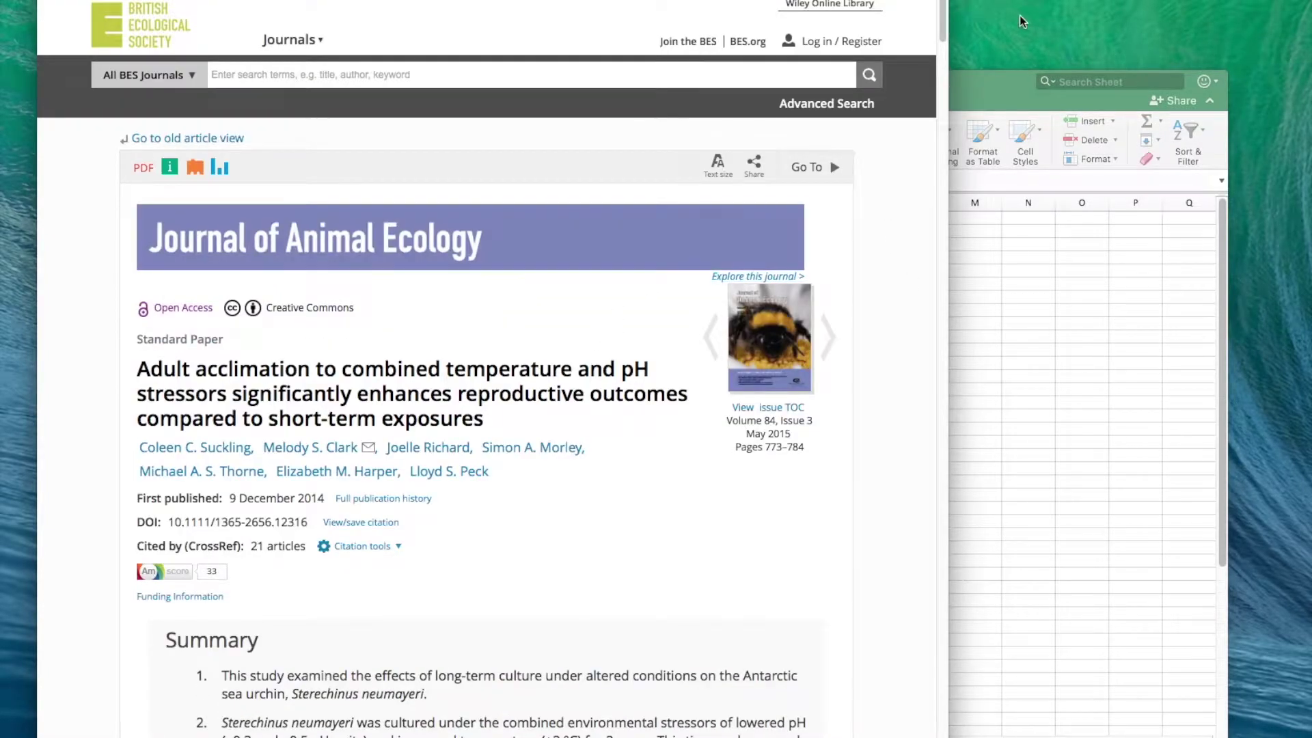
drag(945, 15, 914, 335)
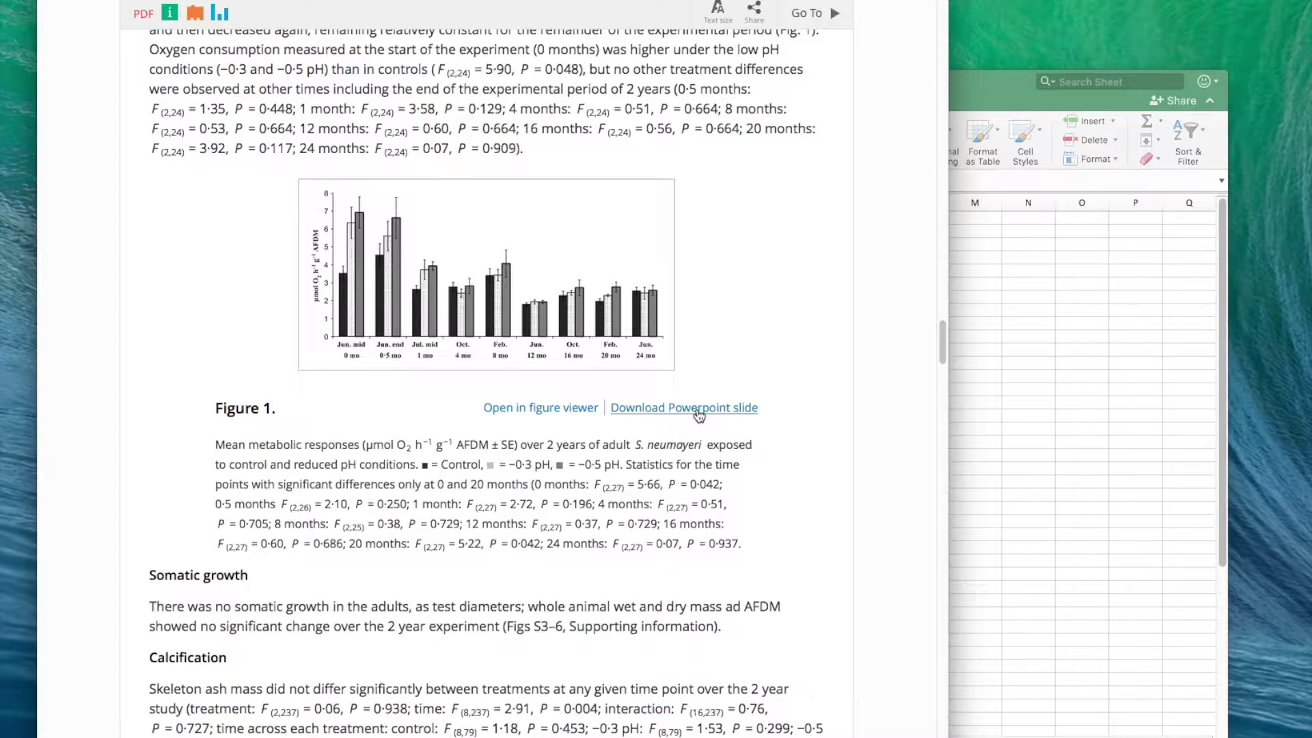
key(ctrl+Tab)
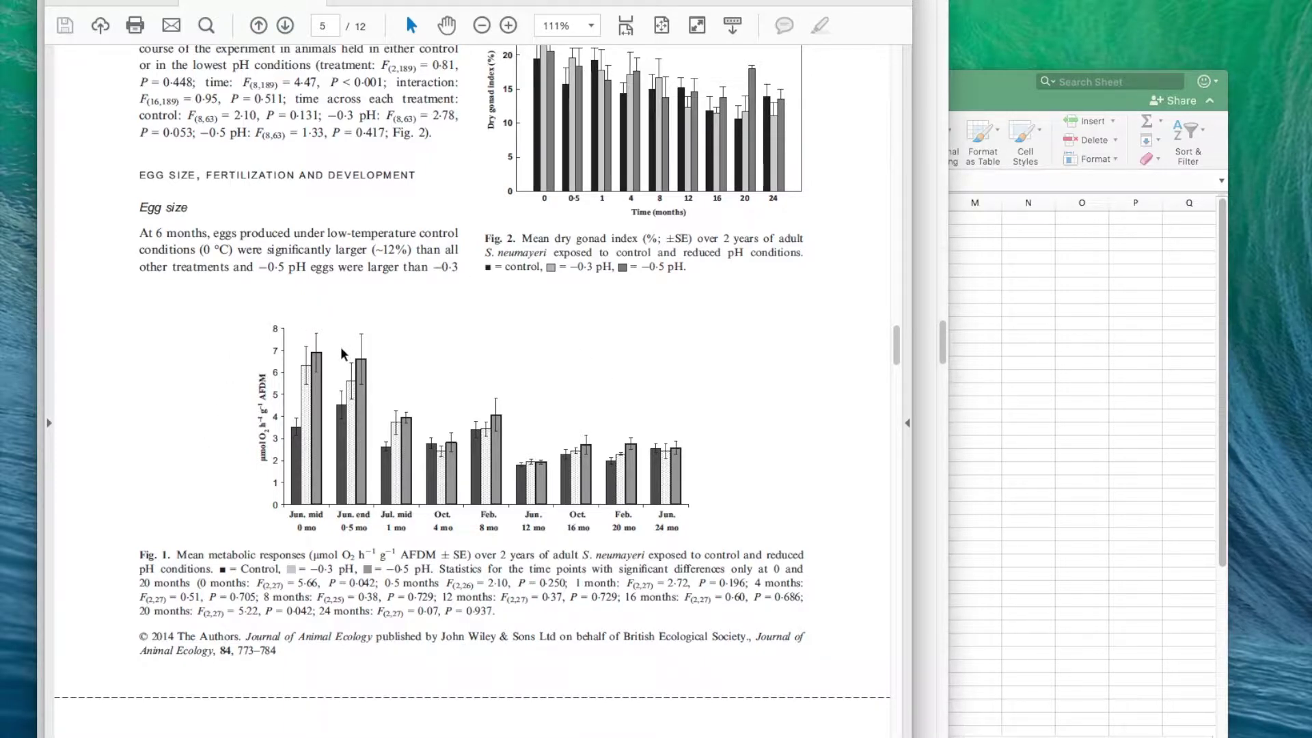
Take a region screenshot of the Fig. 1 metabolic-response bar chart with Cmd+Shift+4.
scroll(202, 372, down, 1)
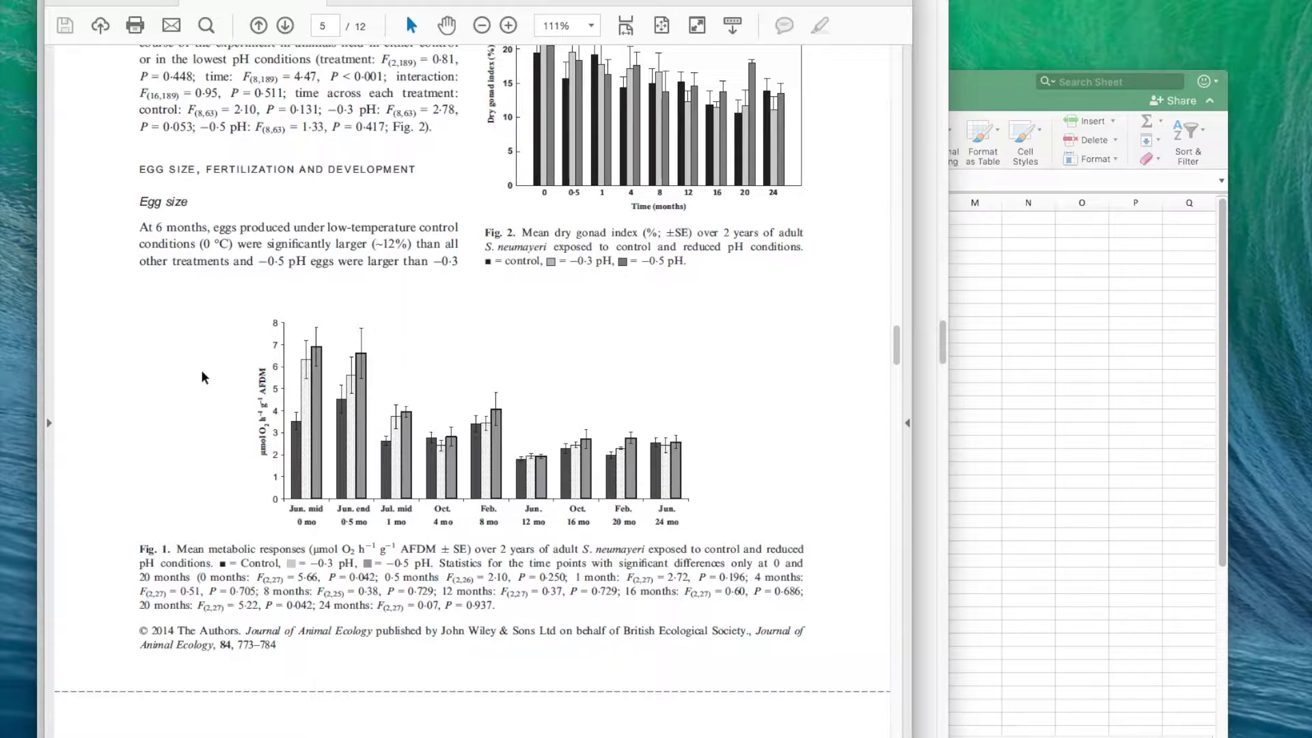
key(super+shift+4)
mouse_move(236, 310)
mouse_down()
mouse_move(533, 363)
mouse_move(730, 470)
mouse_move(711, 539)
mouse_up()
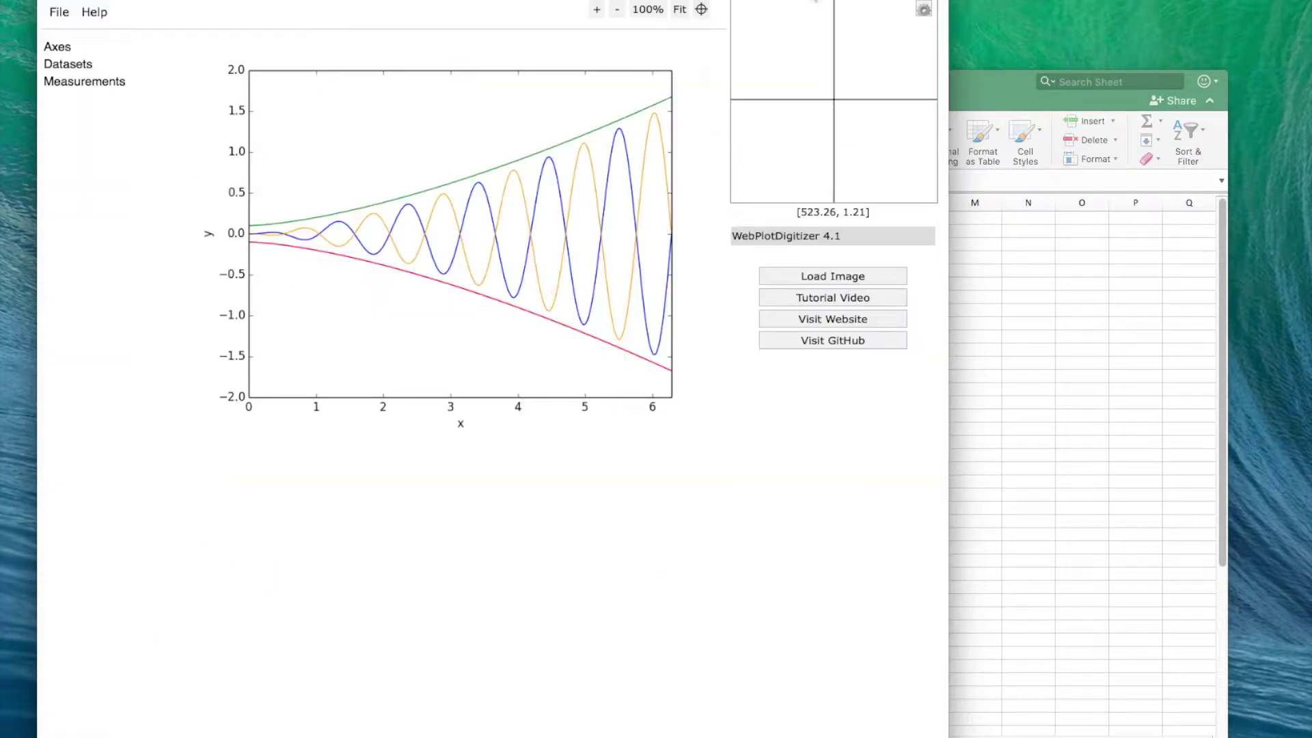
Load the 'Screen Shot graph' image into WebPlotDigitizer via File > Load Image.
click(58, 12)
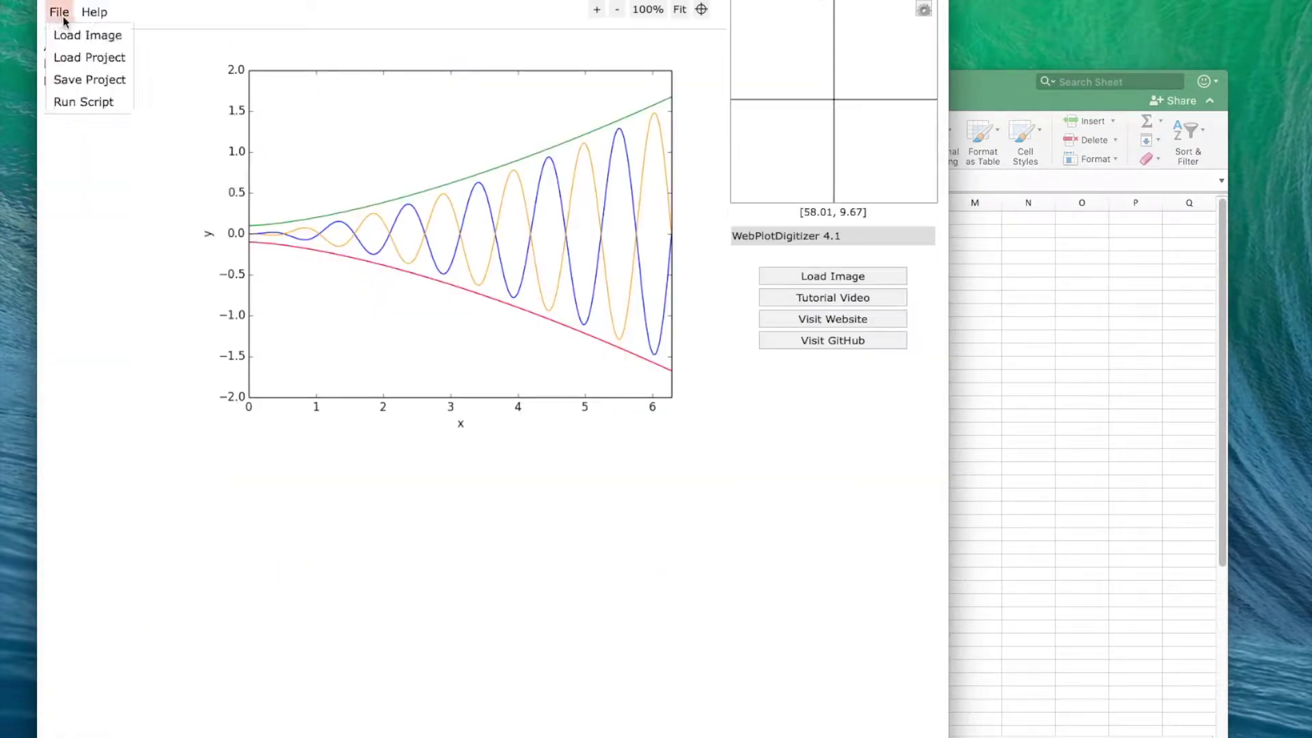
click(60, 38)
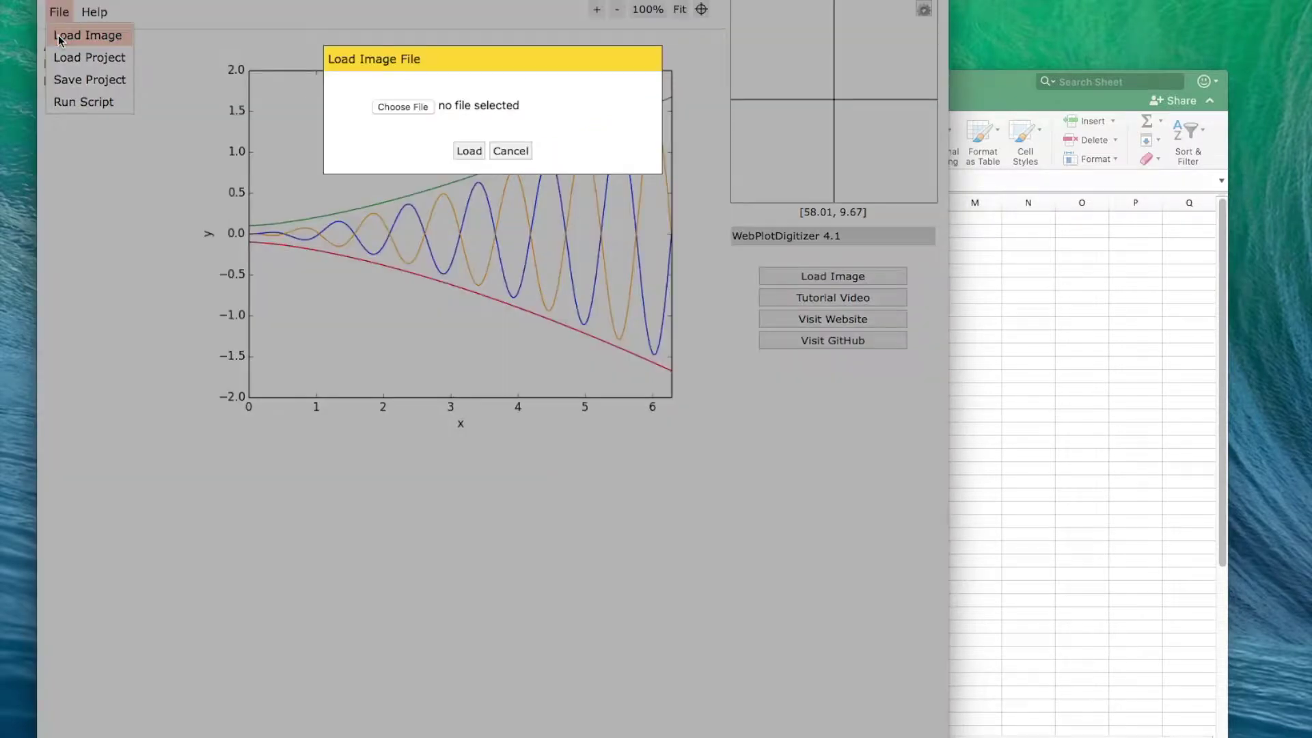
click(404, 107)
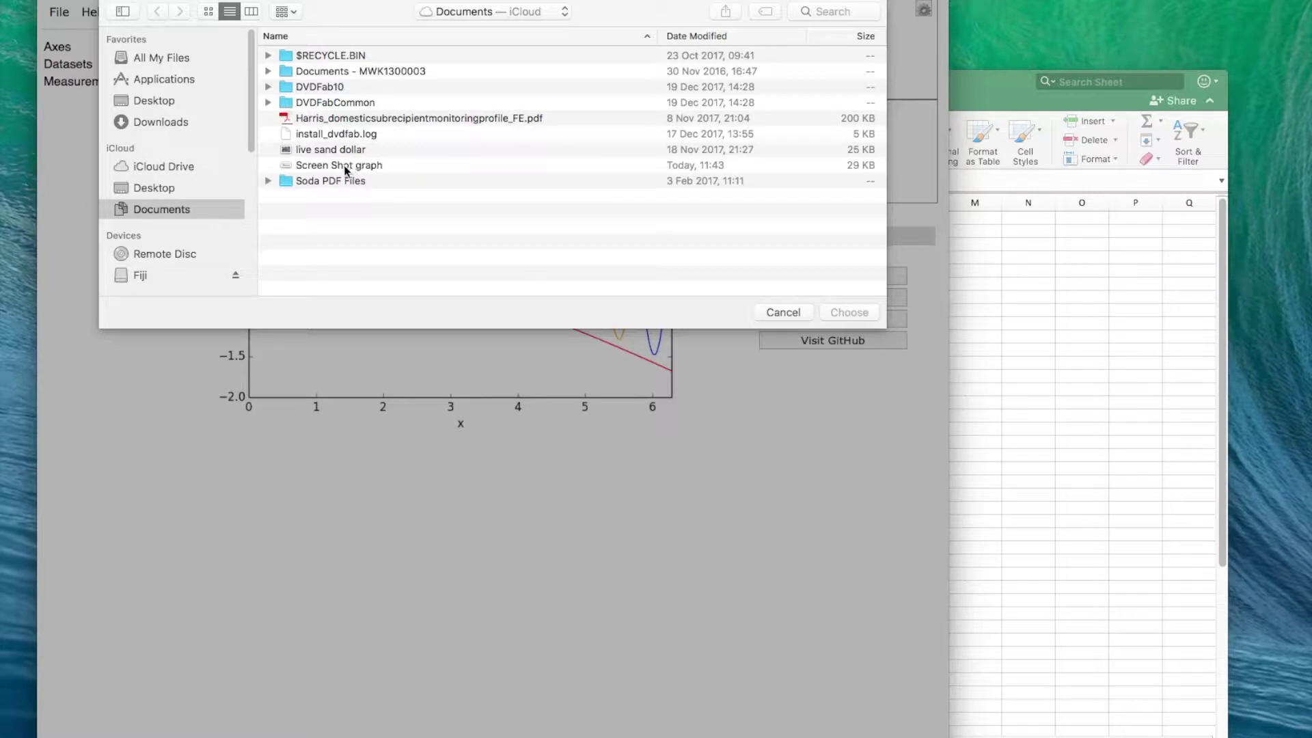
double_click(344, 168)
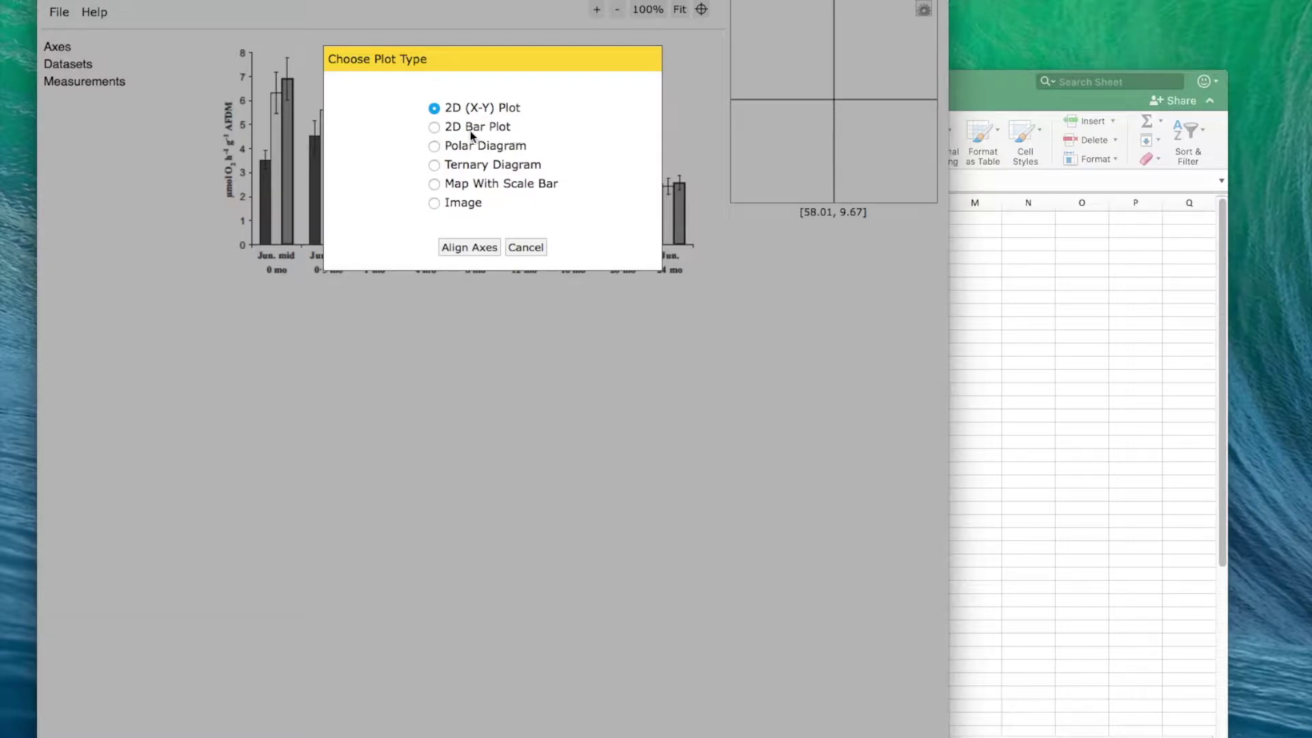
Choose Align Axes for the 2D bar plot to show the calibration instructions.
click(470, 249)
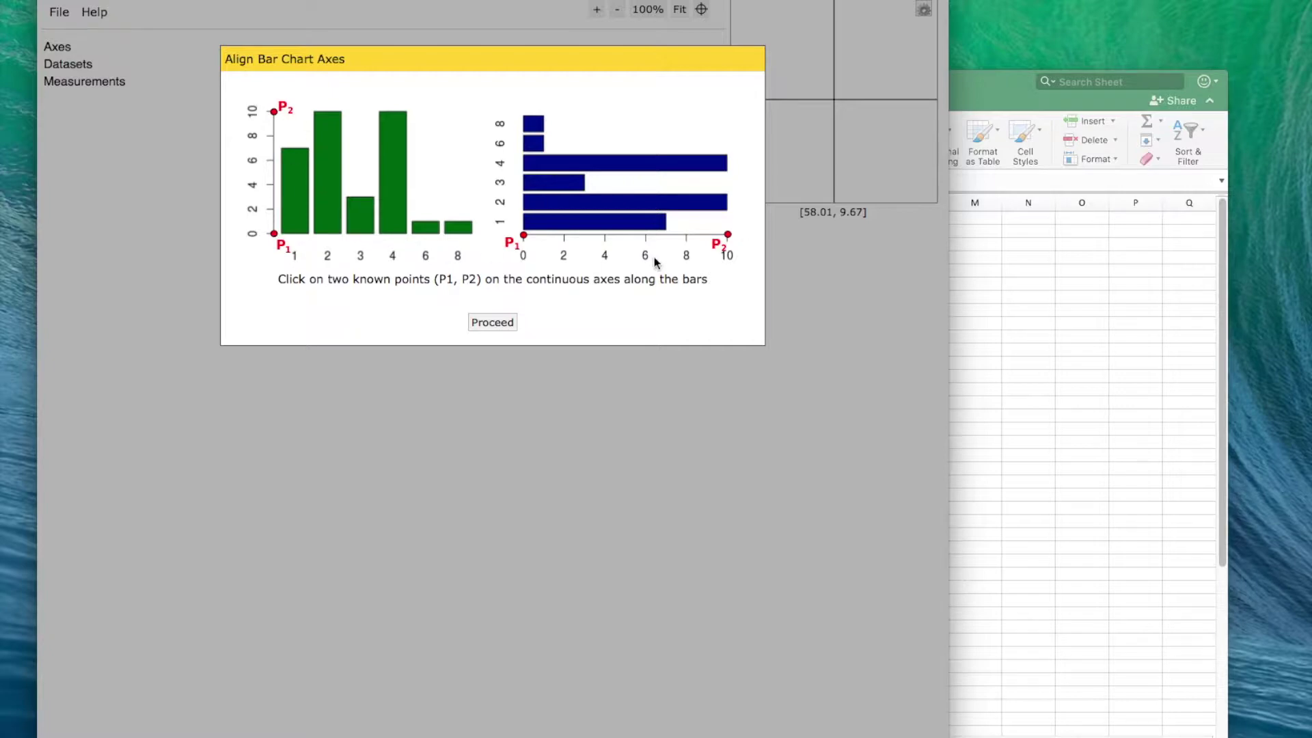
Place calibration point P1 at the y-axis origin and P2 at the 8 tick.
click(501, 329)
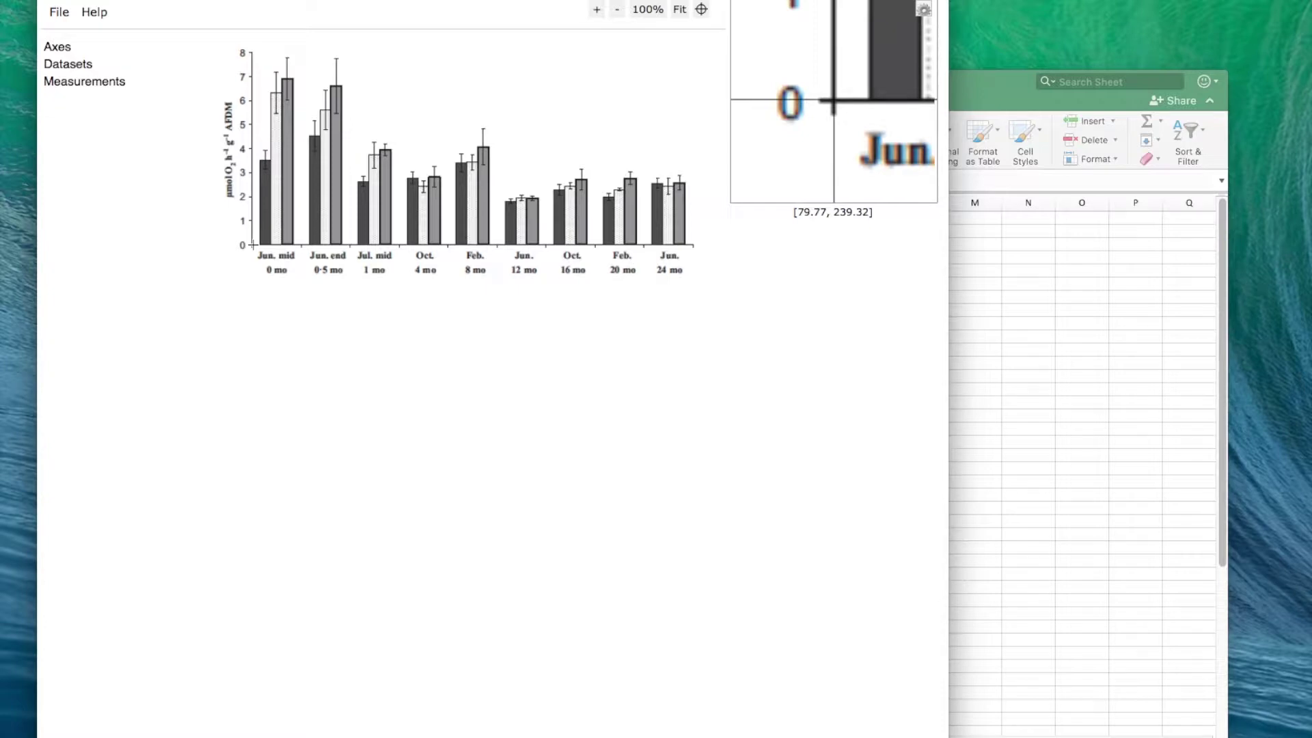
click(253, 244)
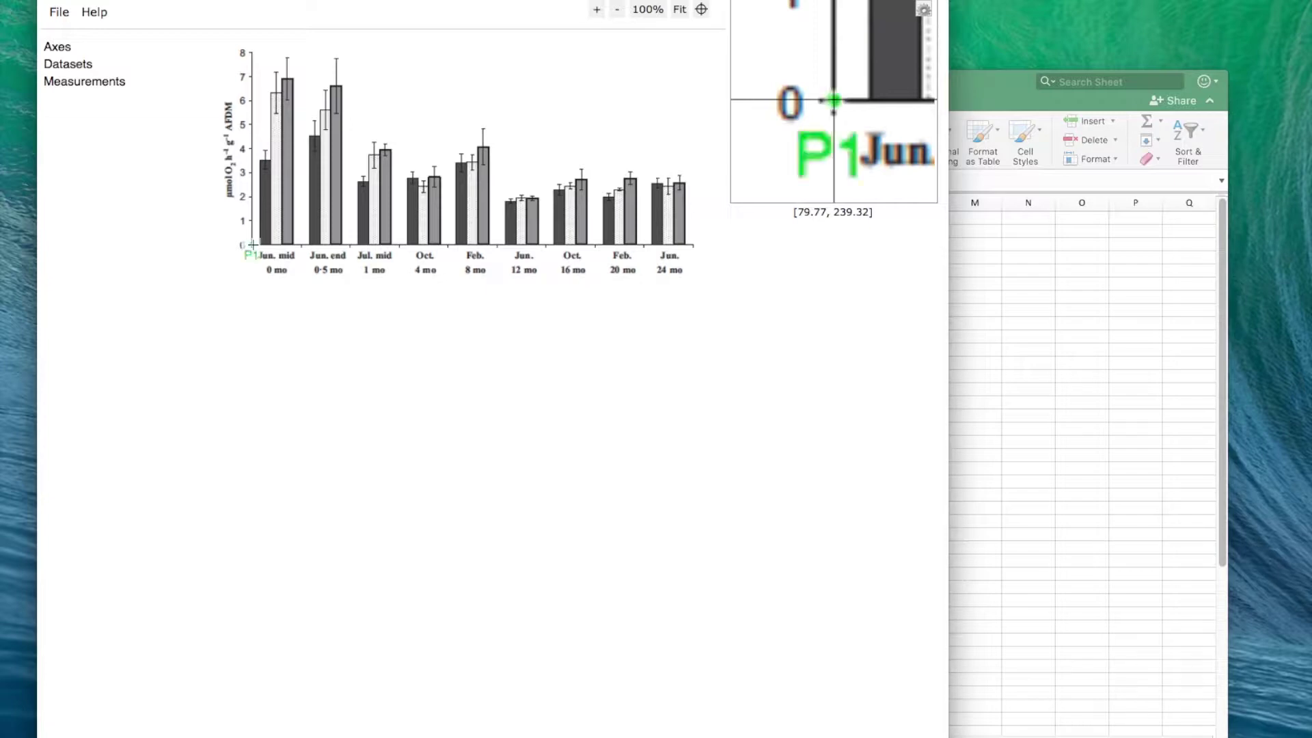
click(252, 53)
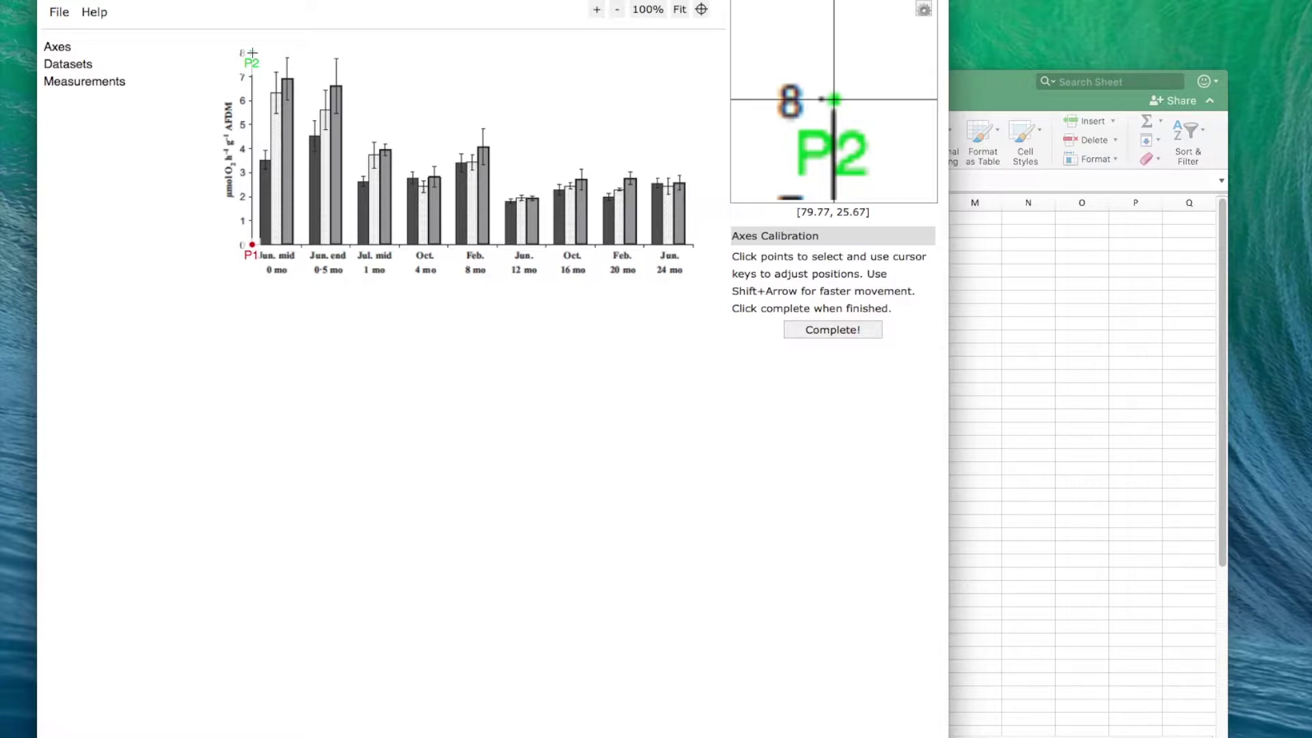
click(834, 331)
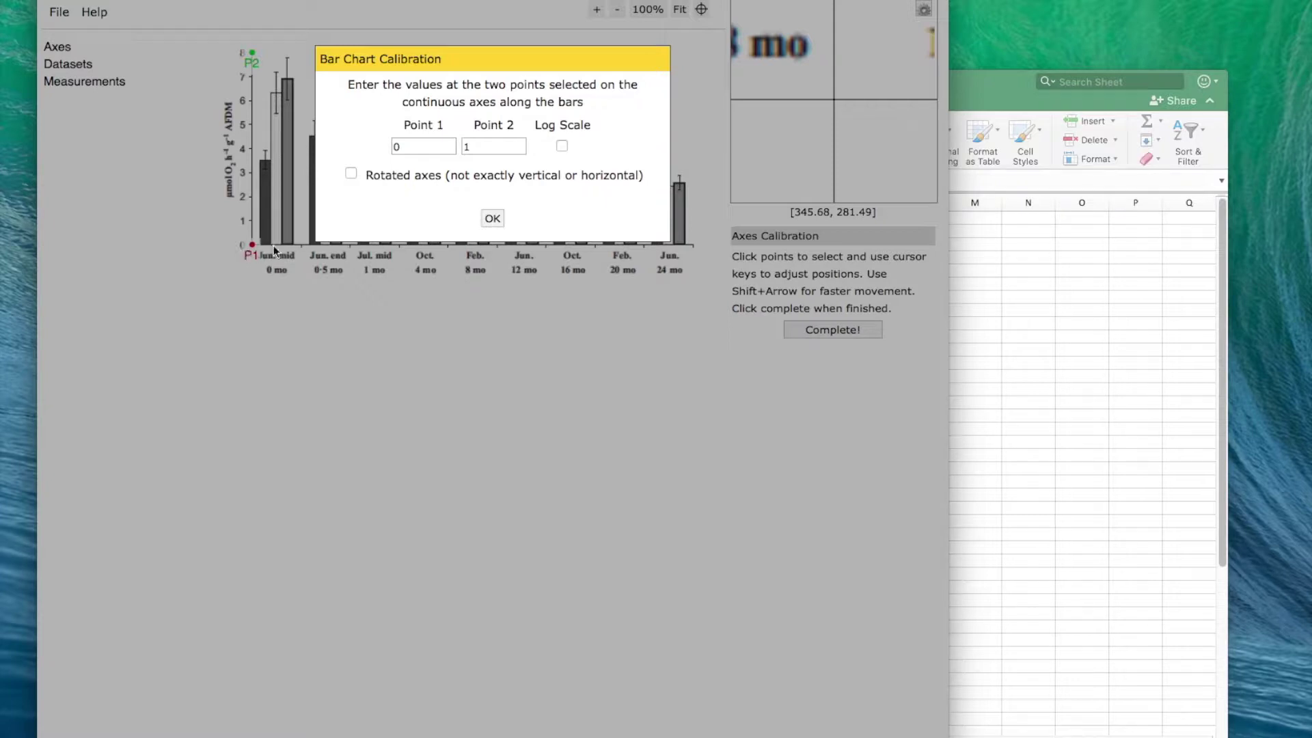
Set the calibration values to 0 for Point 1 and 8 for Point 2, then confirm.
click(427, 146)
click(484, 145)
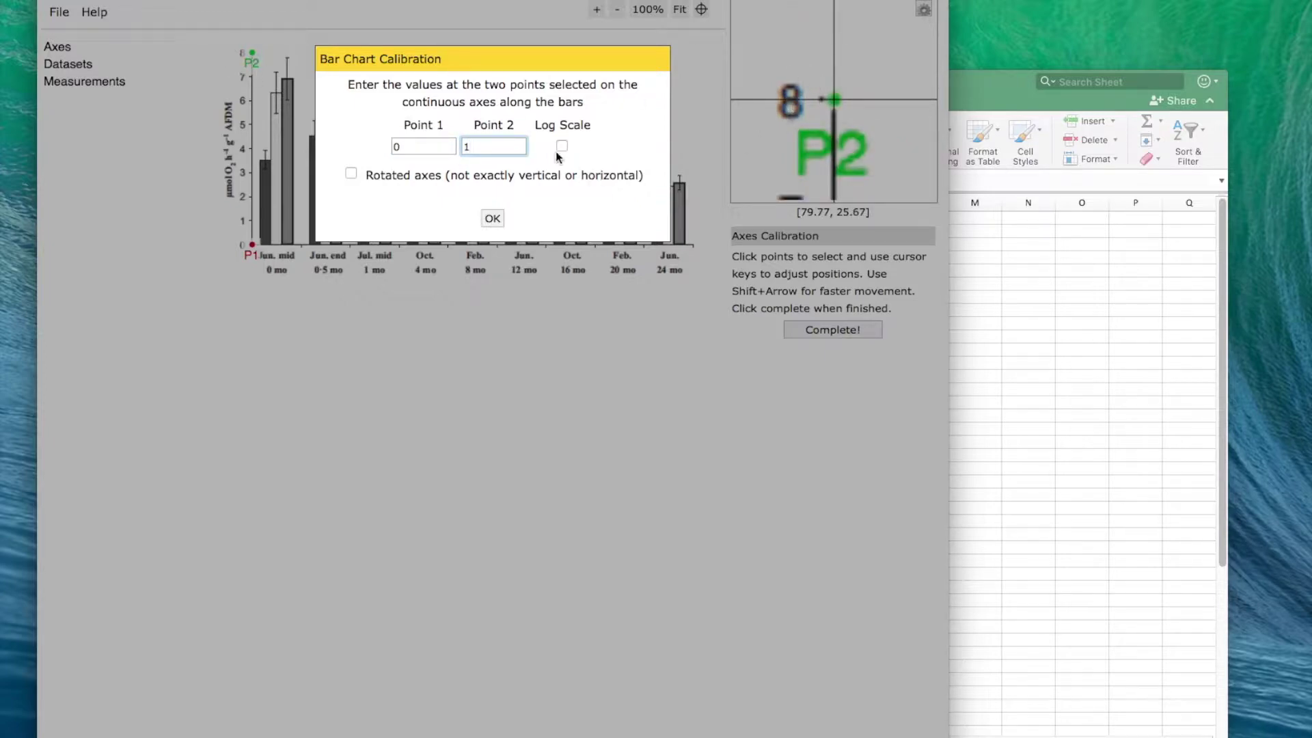
key(BackSpace)
text(8)
click(492, 218)
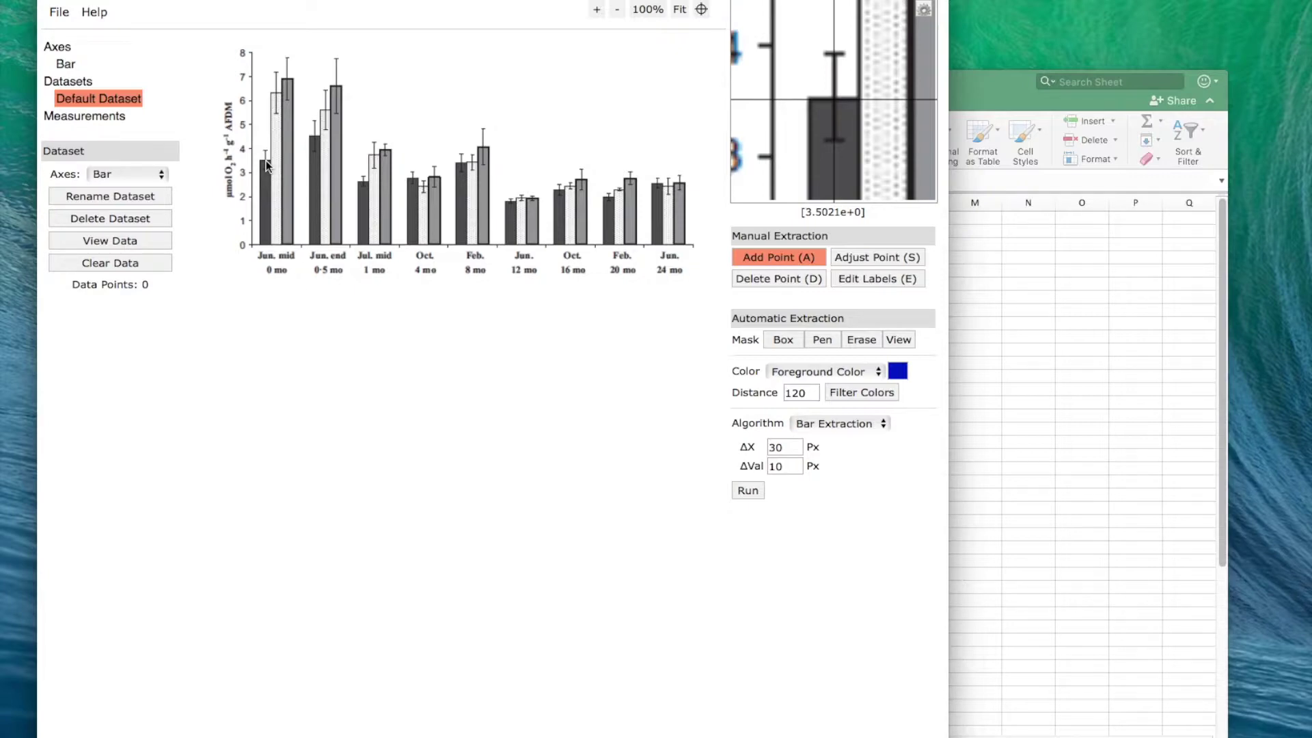
Mark the Jun. mid and Jun. 24 mo bar tops (3.502, 2.541) and view the acquired data.
click(267, 163)
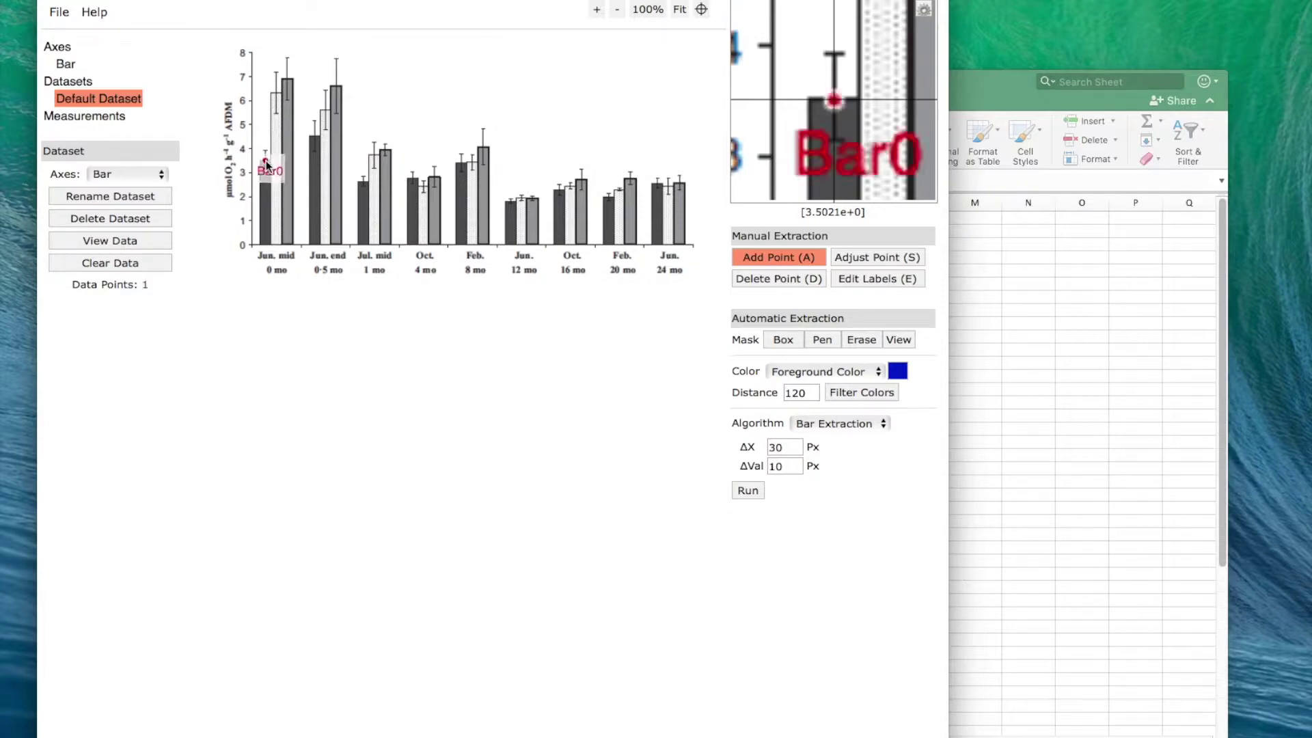
click(658, 186)
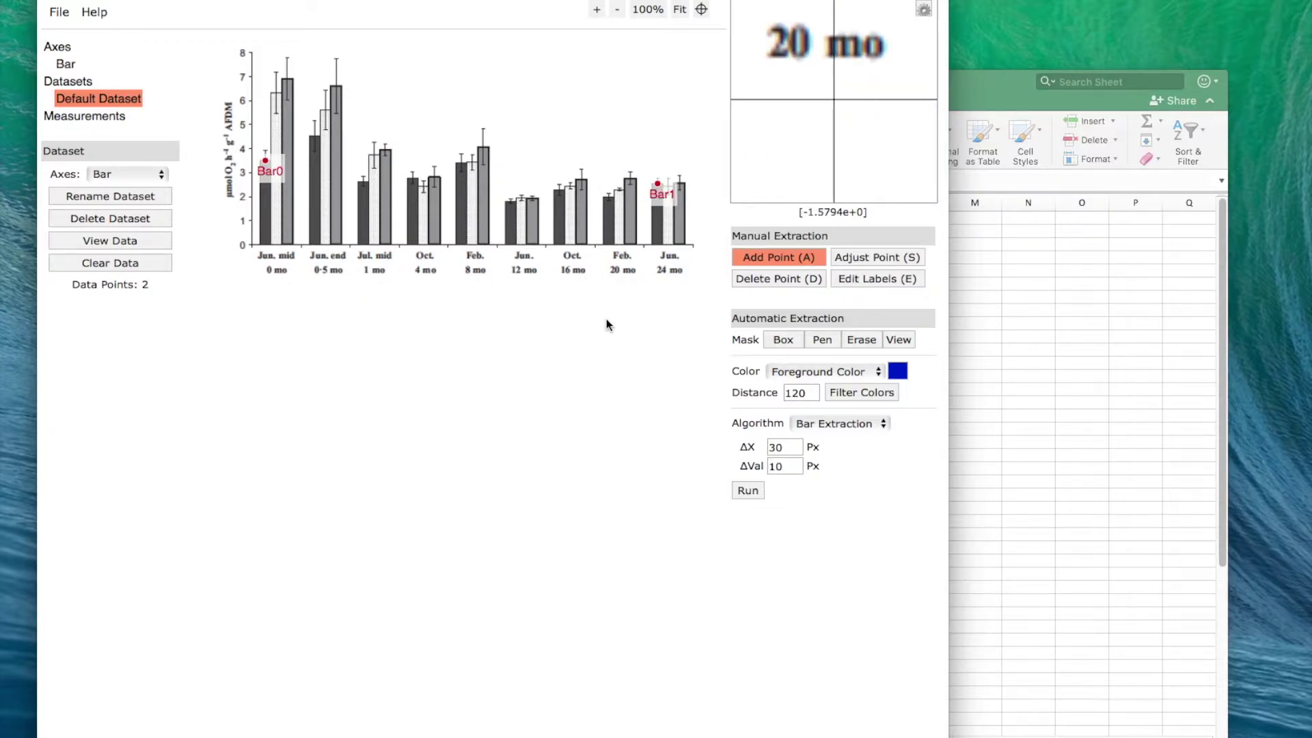
click(121, 243)
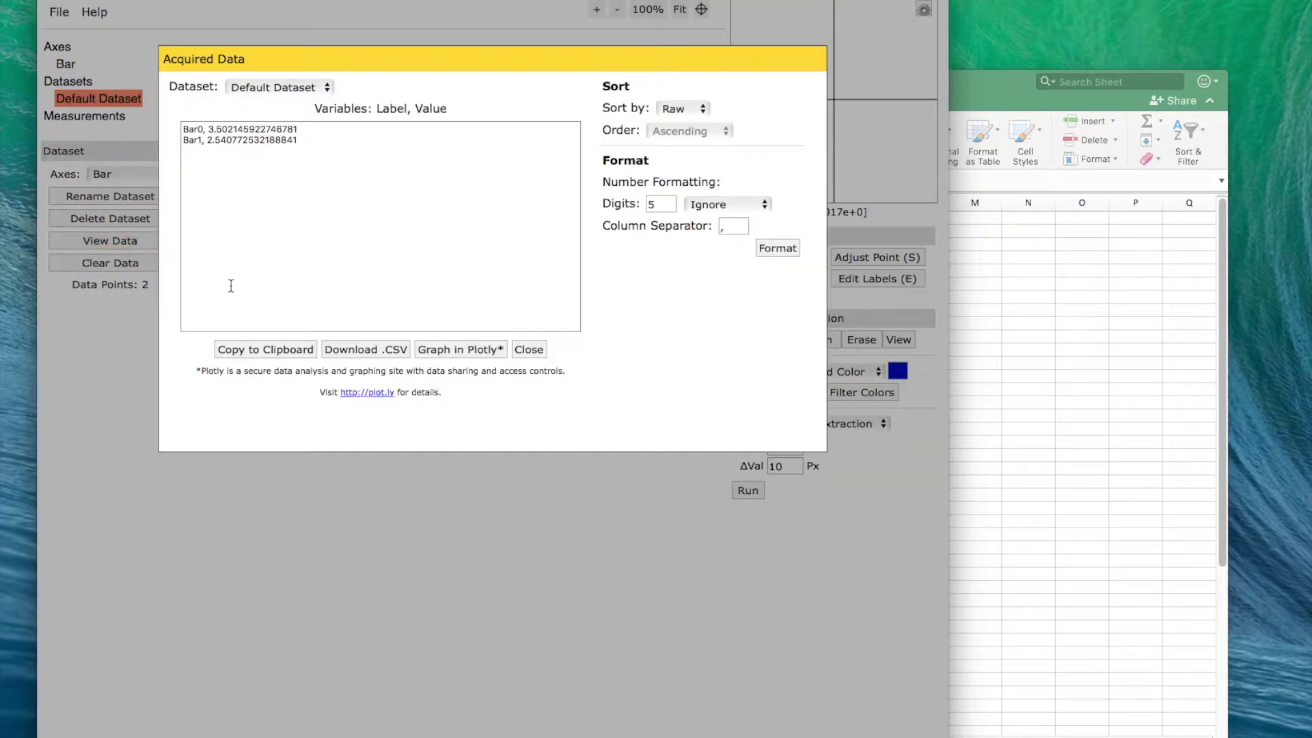
Move the Acquired Data dialog below the chart, select both value lines, and bring up Excel.
drag(286, 60, 261, 325)
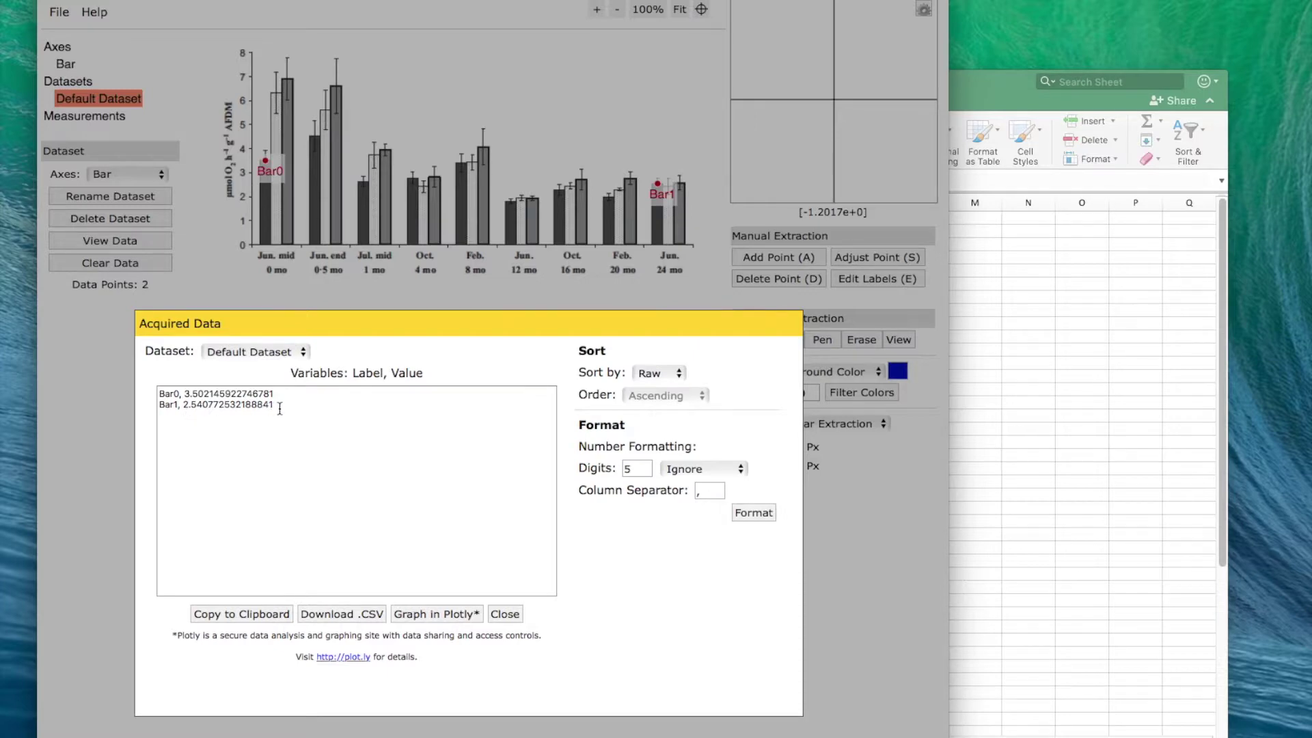
drag(279, 408, 144, 398)
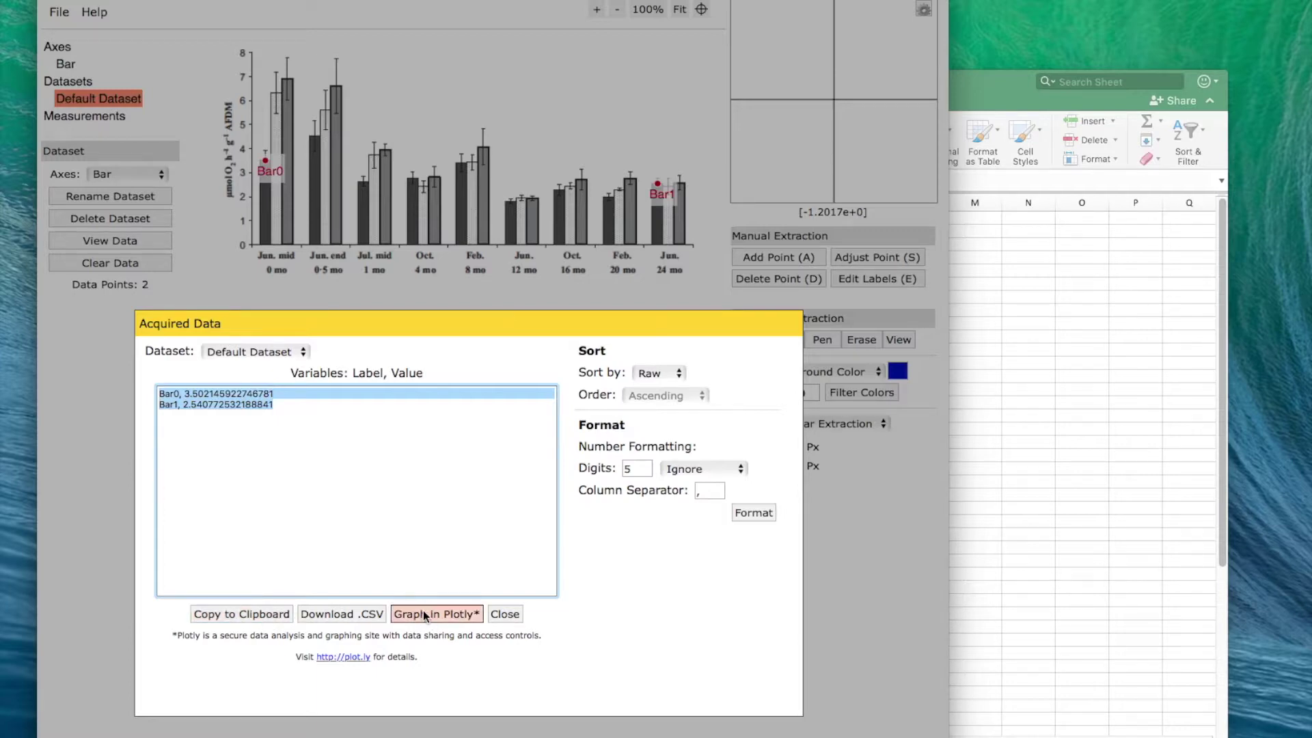
click(1010, 85)
Paste the two extracted lines, Bar0 3.5365 and Bar1 2.5408, into cells B2:B3.
click(403, 220)
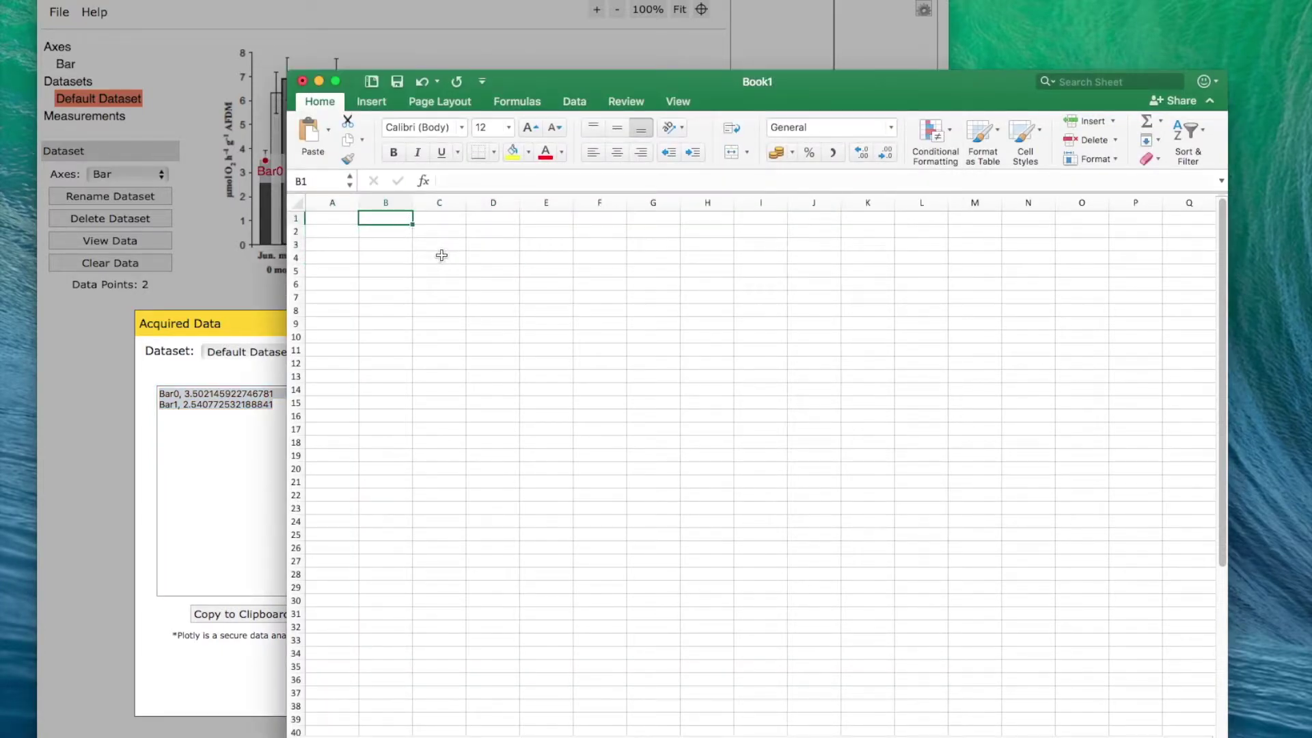
click(400, 233)
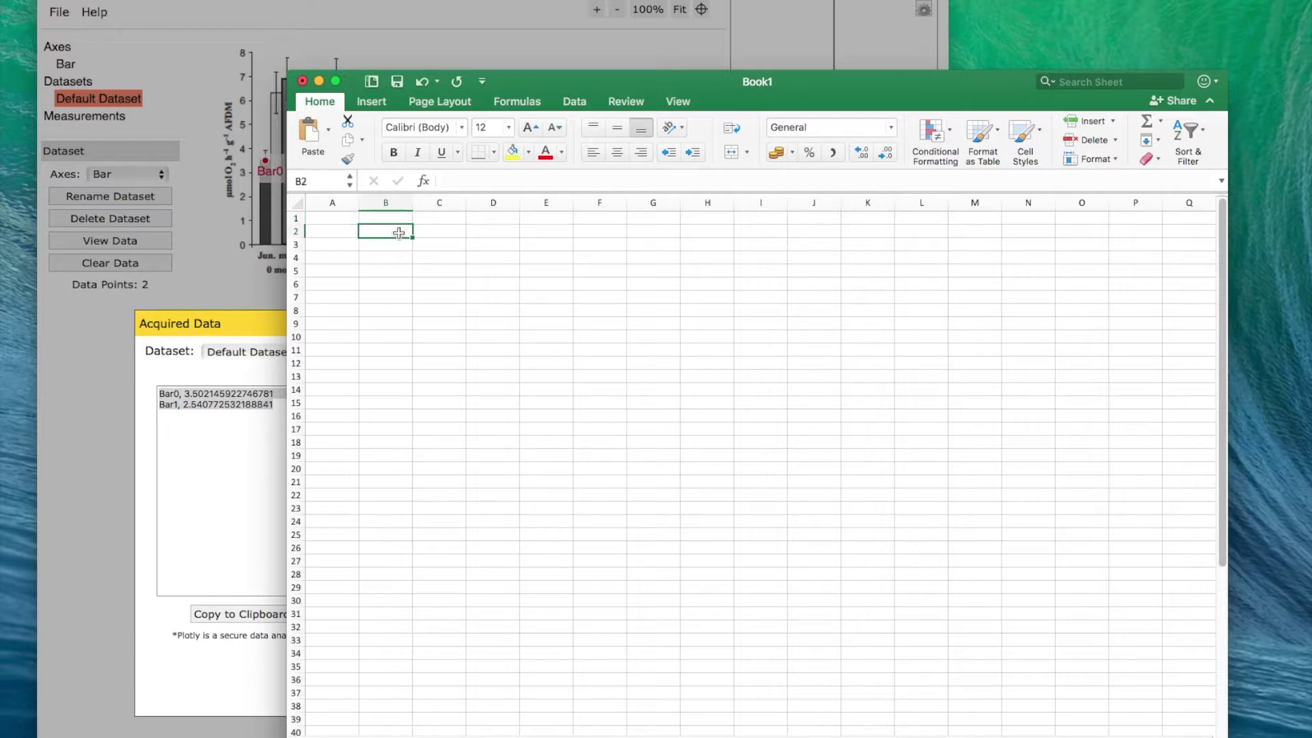
text(Bar0, 3.536480686695279 Bar1, 2.540772532188841)
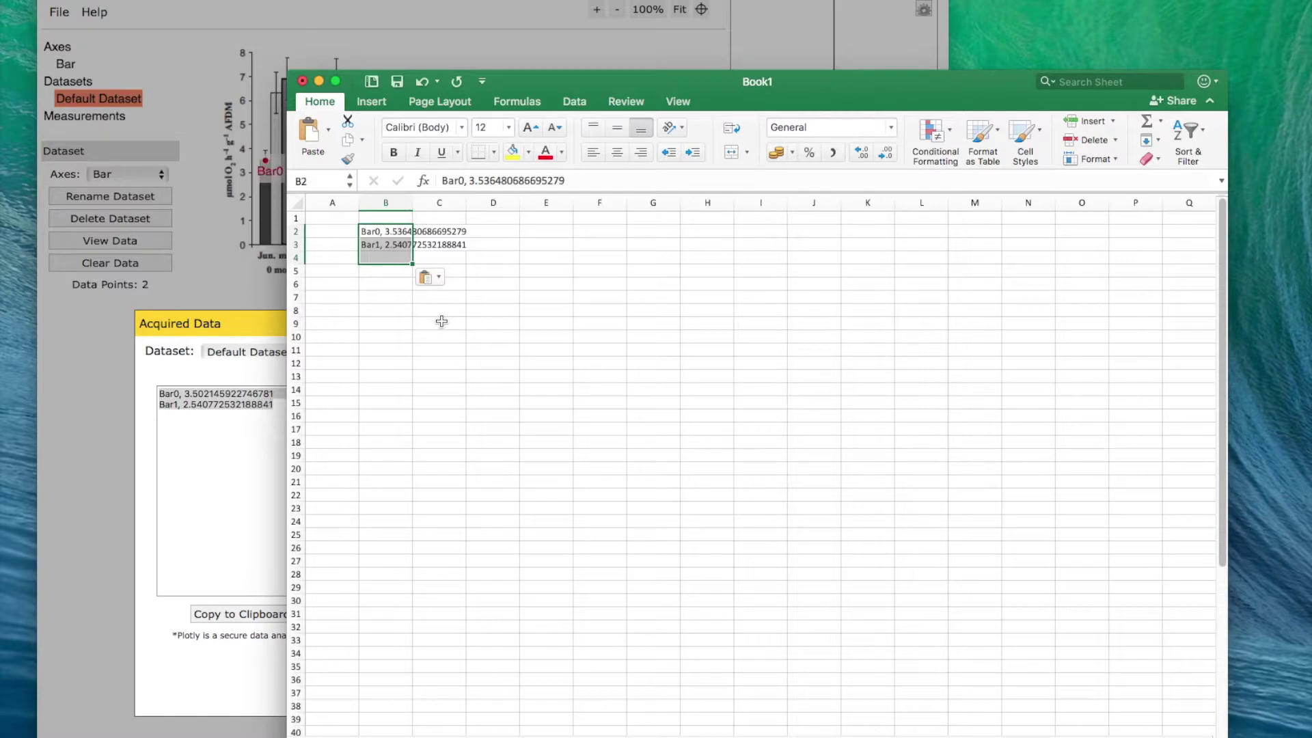
click(344, 234)
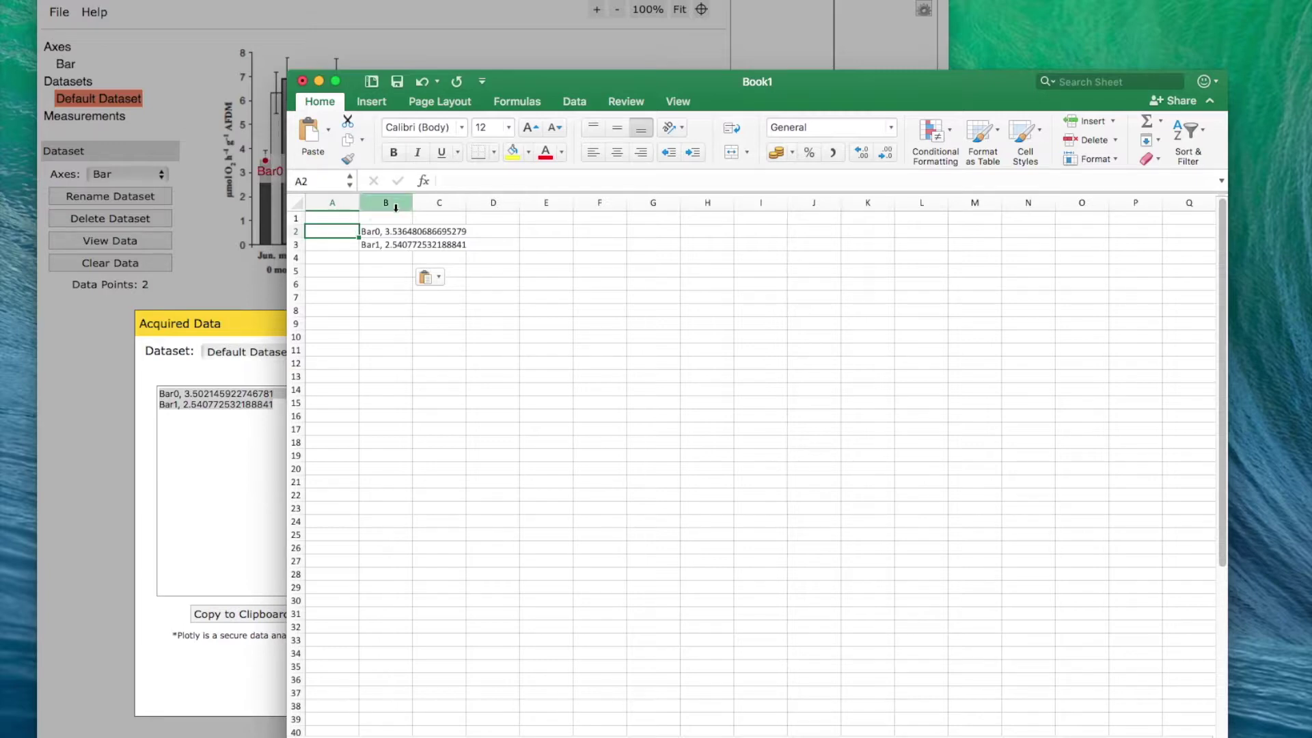
Type the row label in A2 and insert an empty column before the bar data.
text(Contorl)
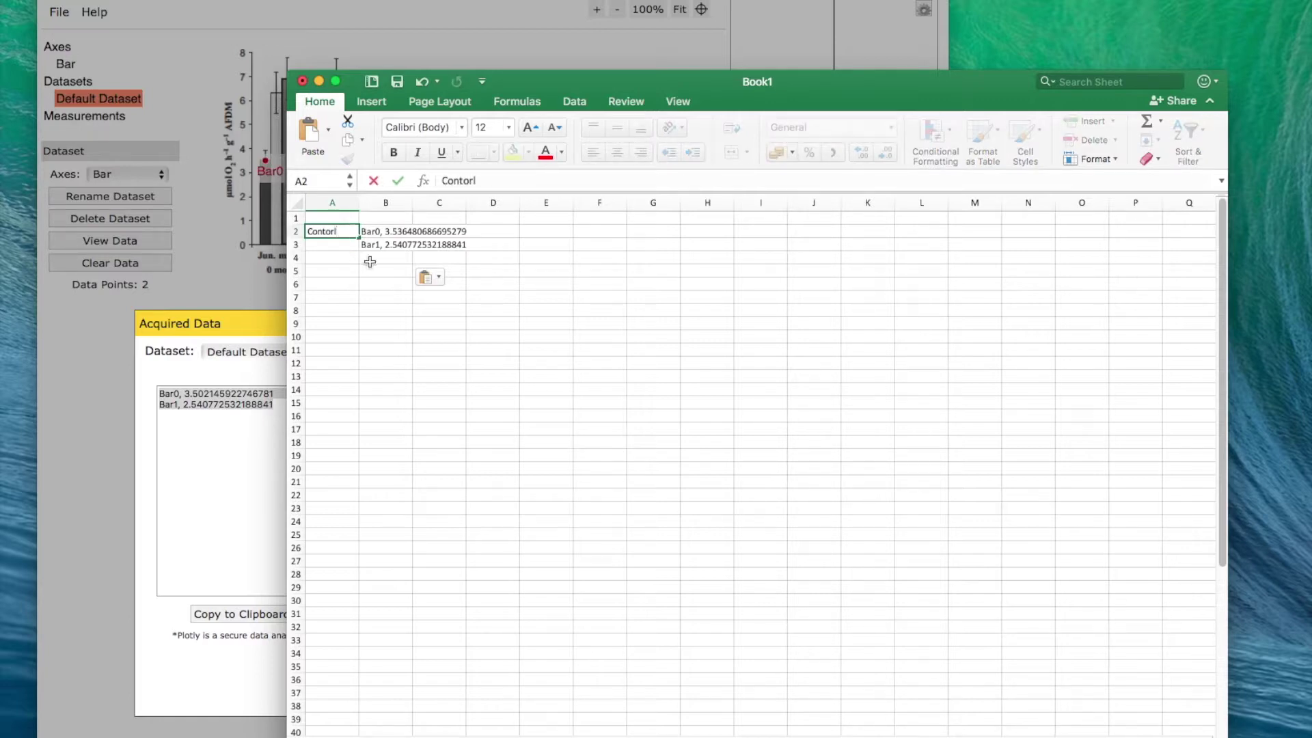
click(385, 202)
right_click(388, 203)
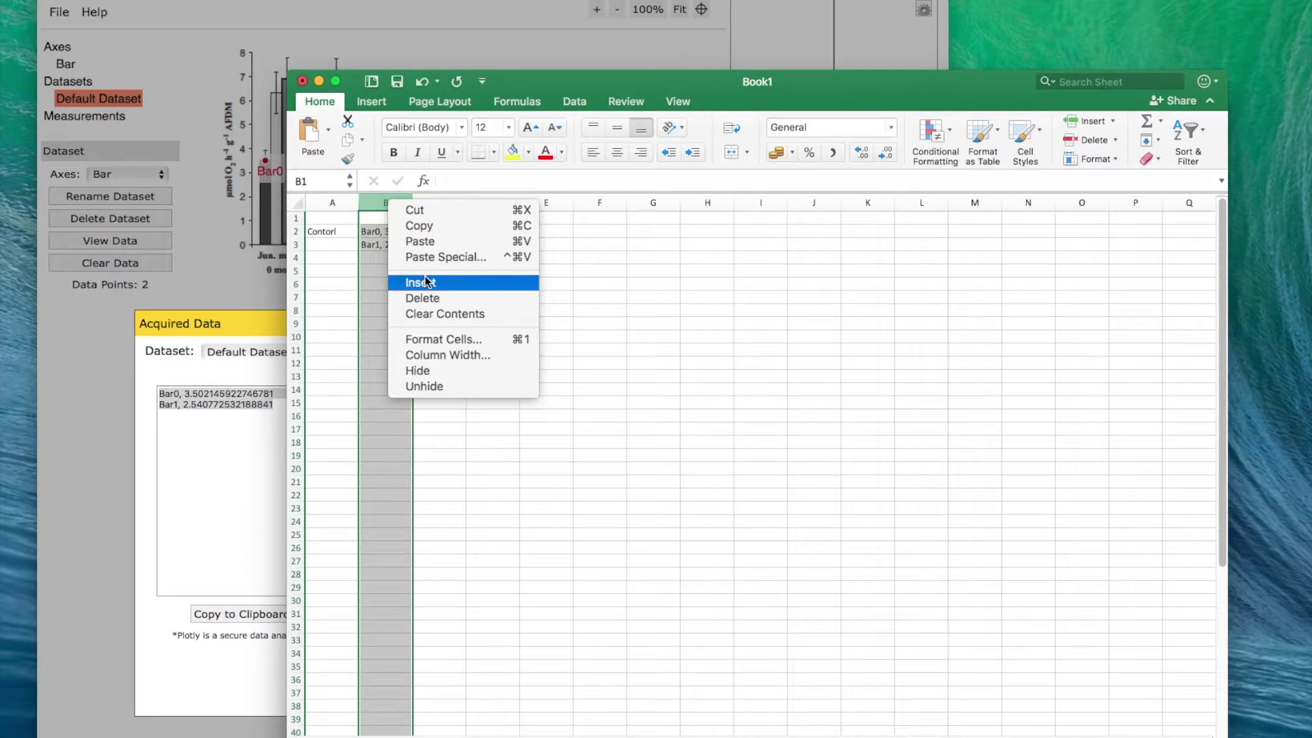
click(420, 282)
Fill B1:B3 with the heading Time (mo) and the values 0 and 24.
click(384, 219)
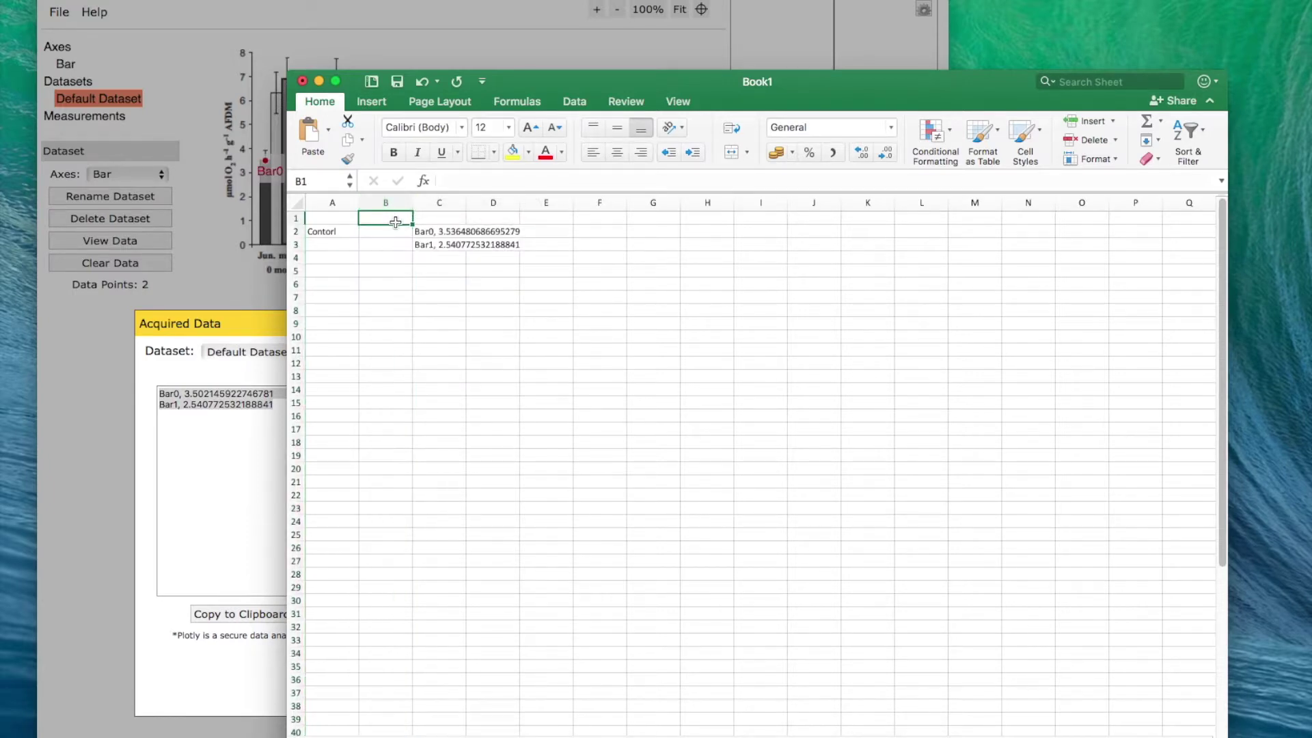
text(Ti)
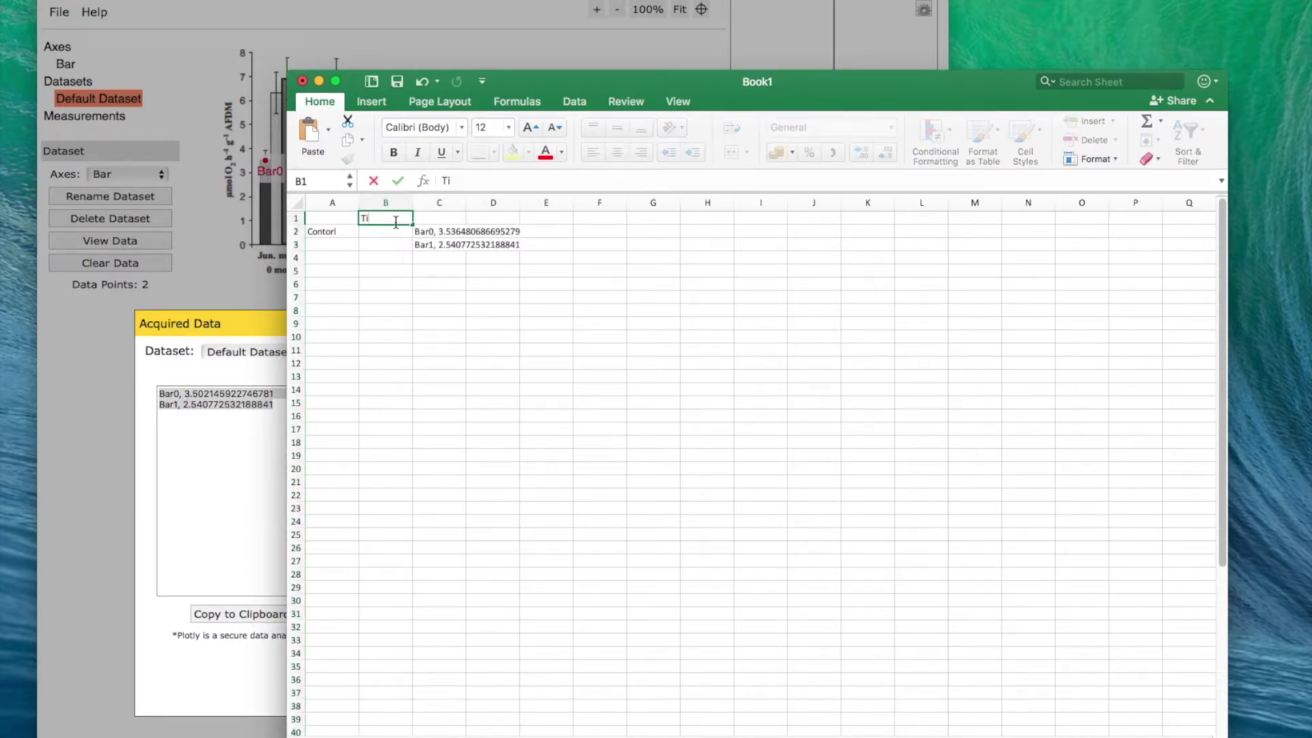
text(me (mo))
key(Return)
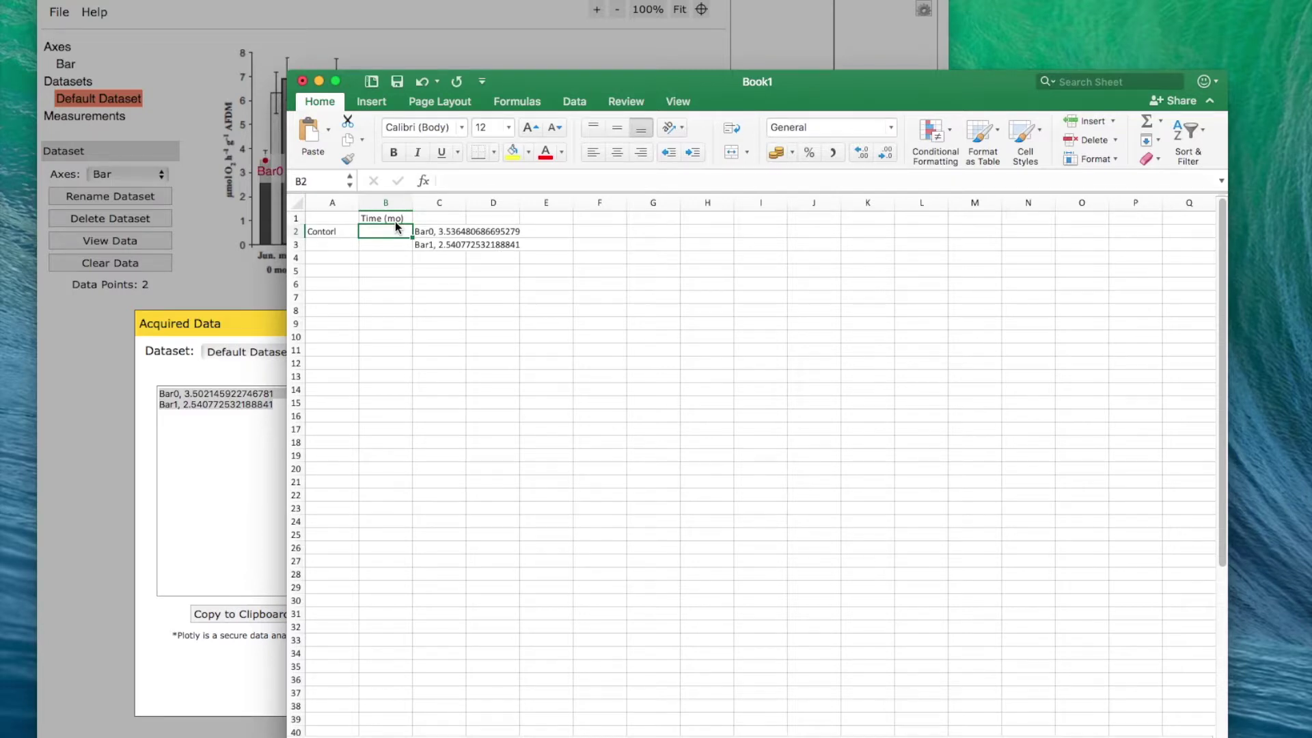
text(0)
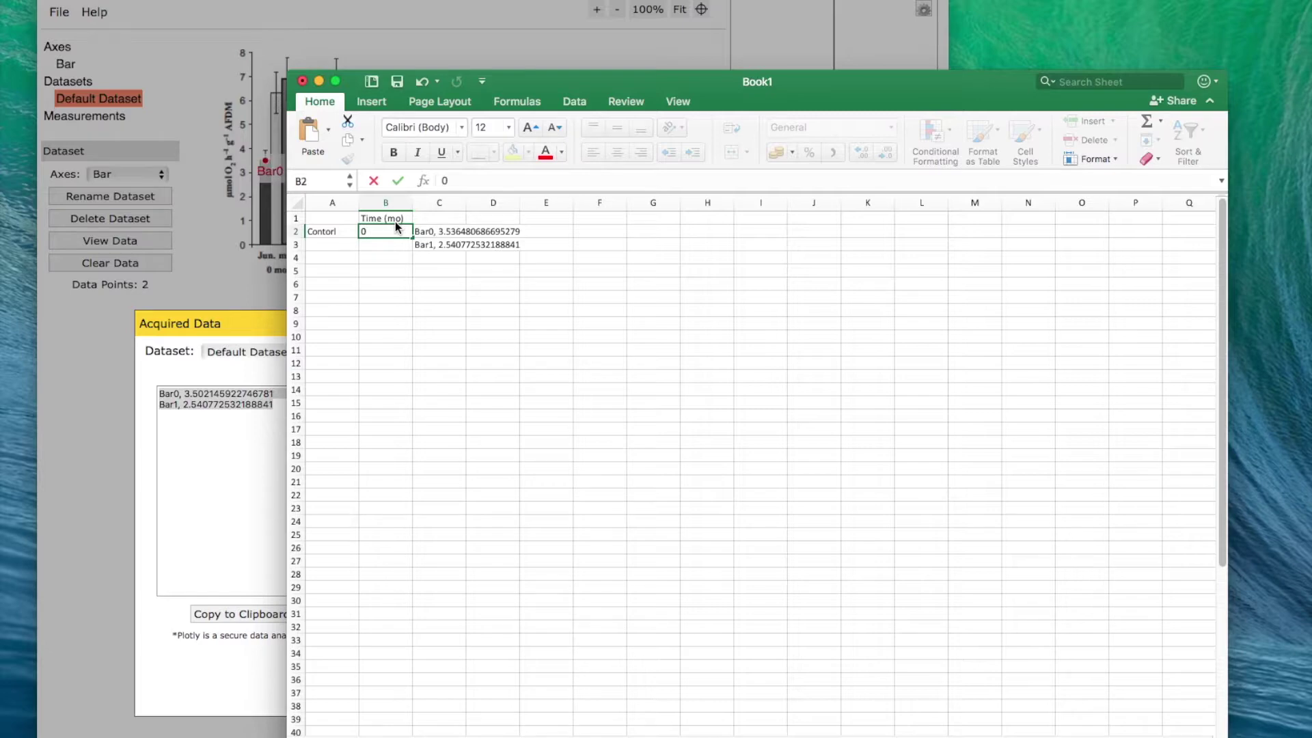
key(Return)
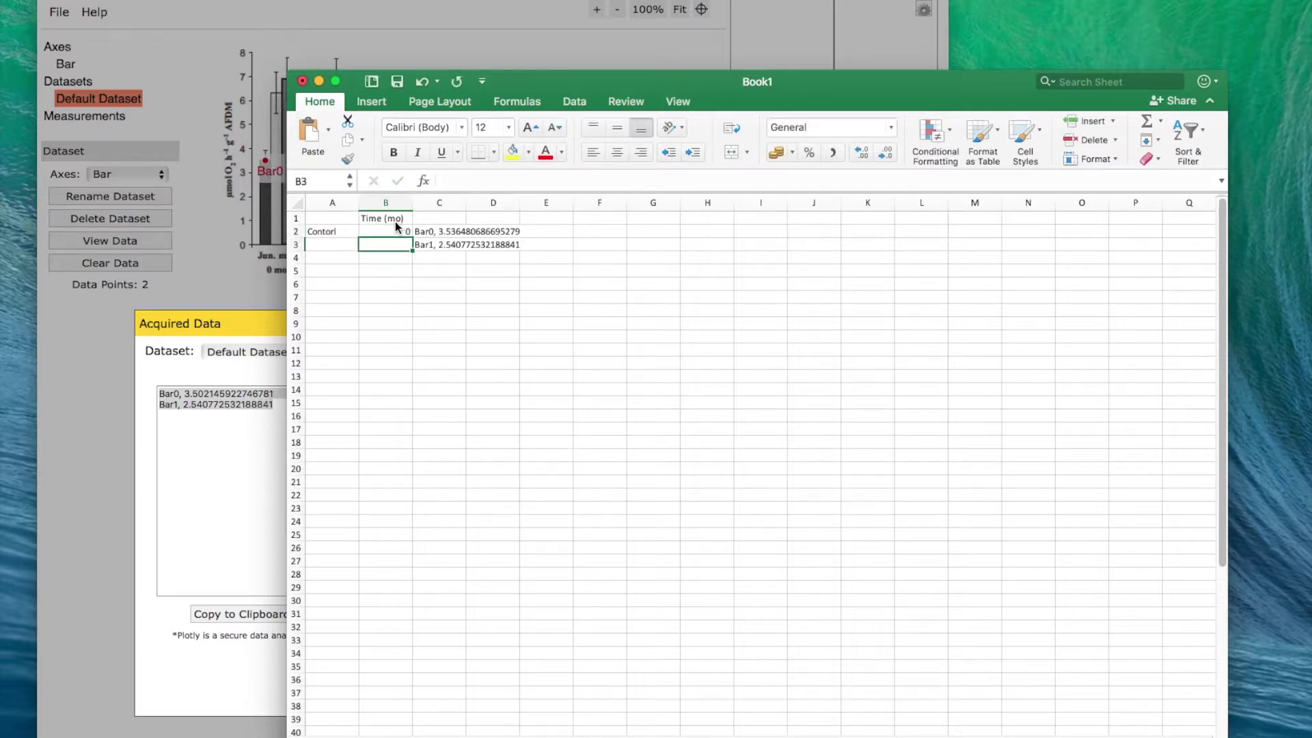
text(24)
key(Return)
Correct the A2 label to Control and fill it down into A3.
click(347, 233)
text(Control)
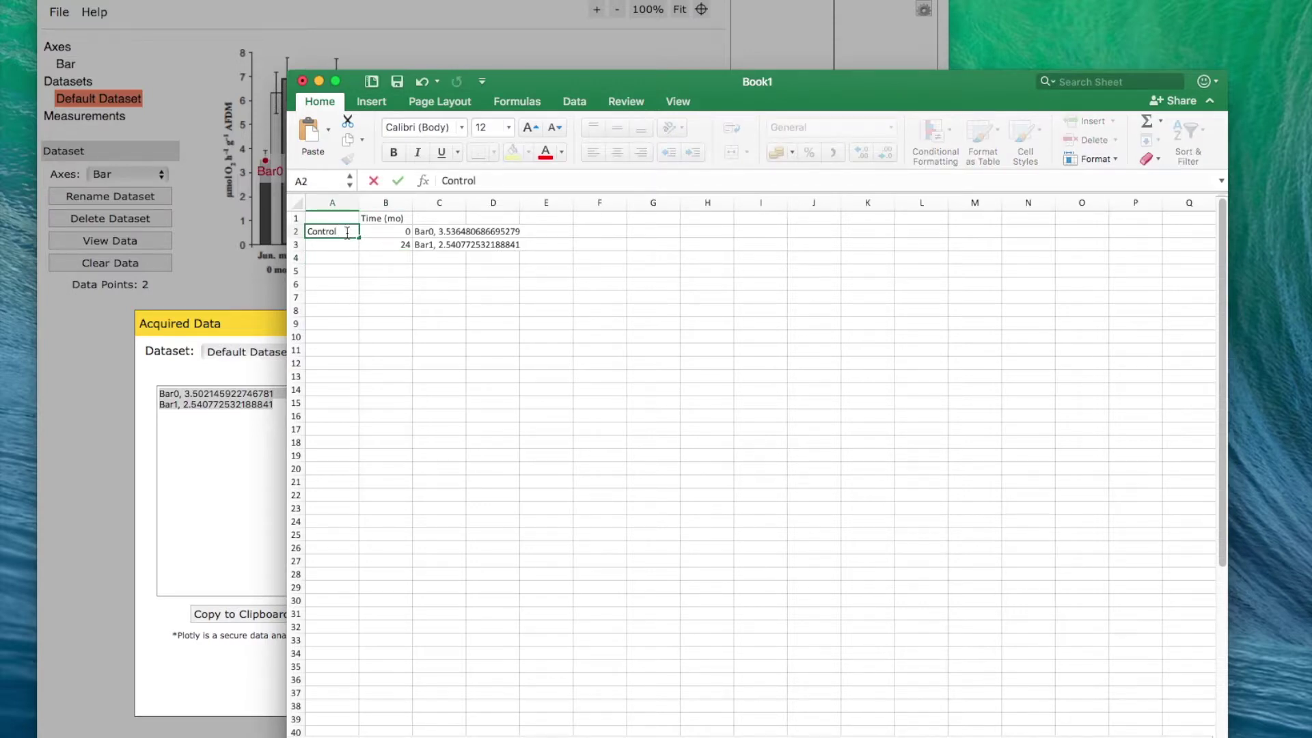
drag(358, 237, 351, 294)
click(350, 294)
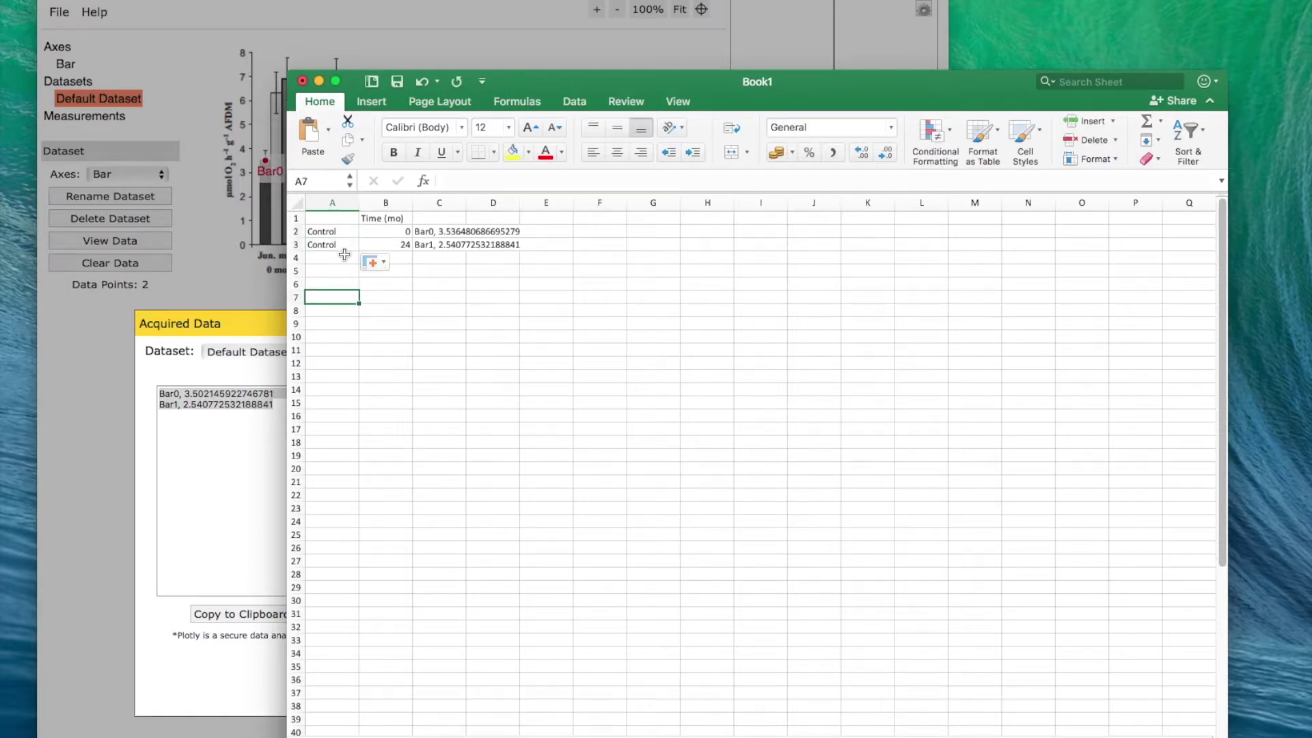
click(465, 281)
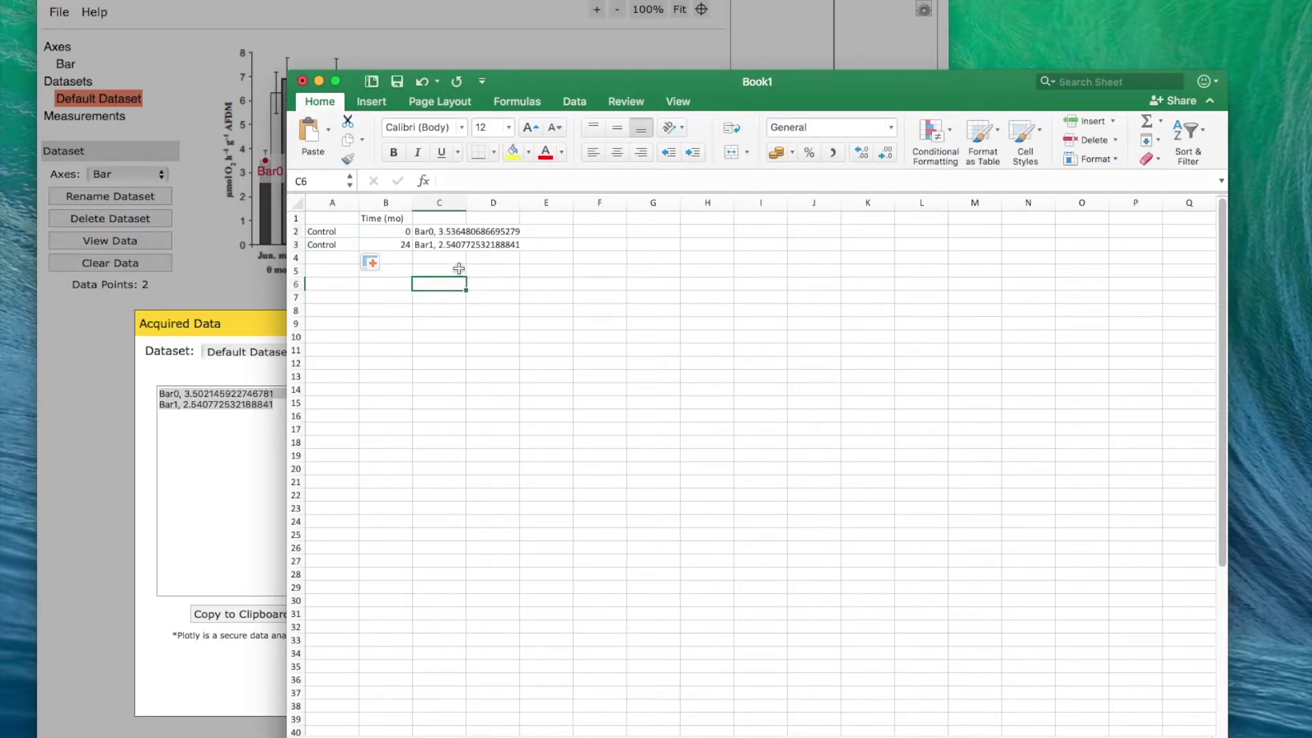
click(233, 279)
Delete the old Bar0 and Bar1 points at 0 mo and 24 mo.
click(509, 615)
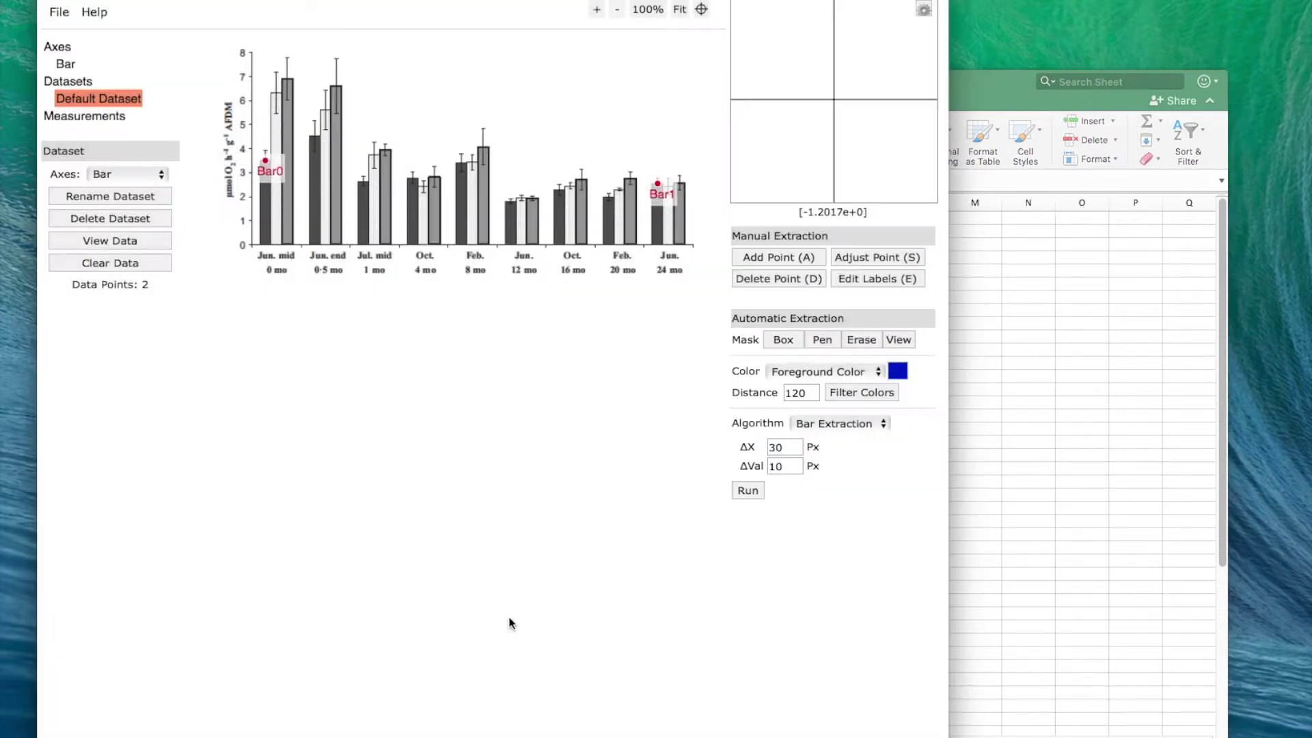
key(a)
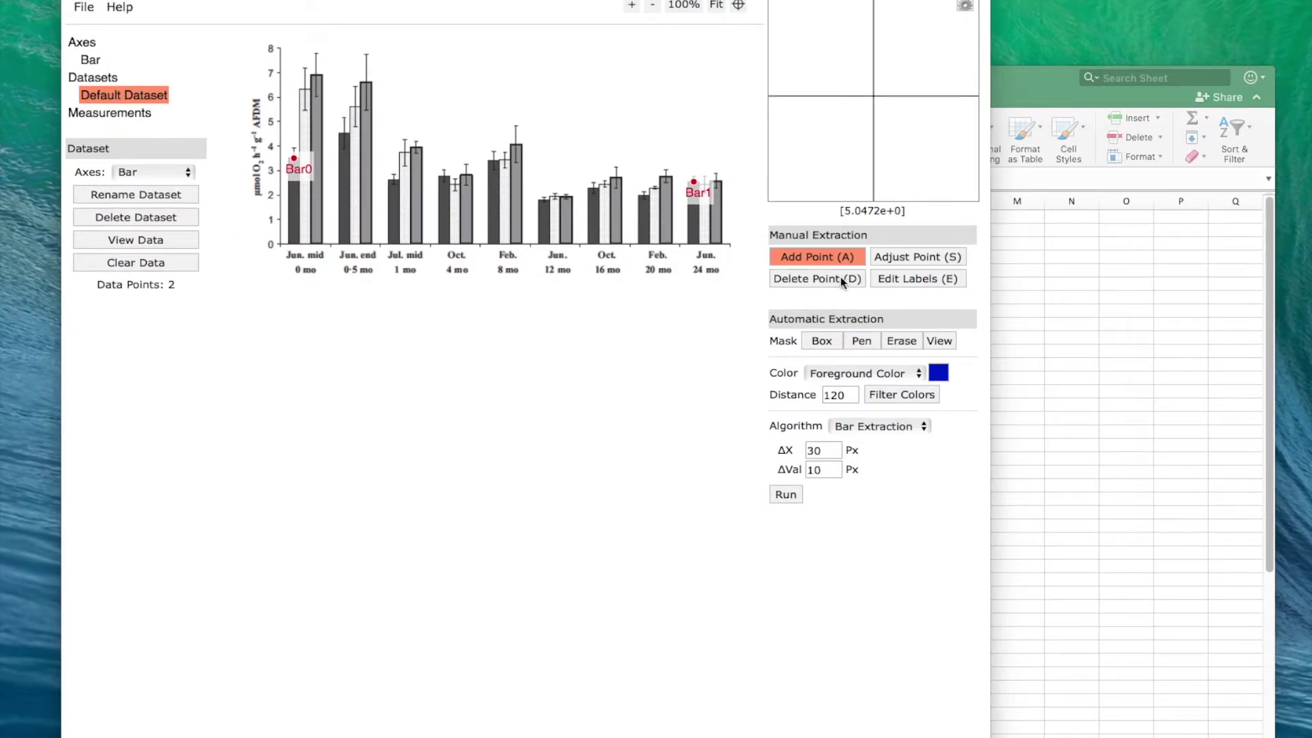
click(822, 277)
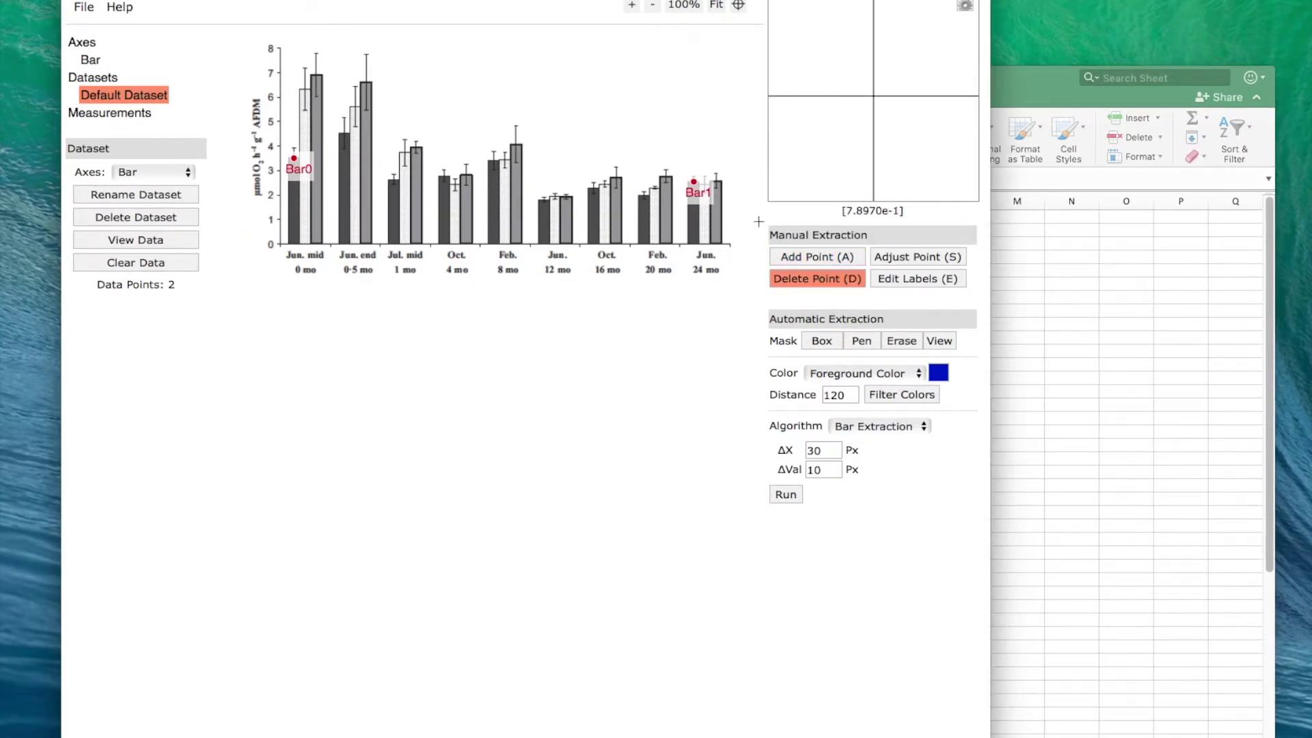
click(694, 182)
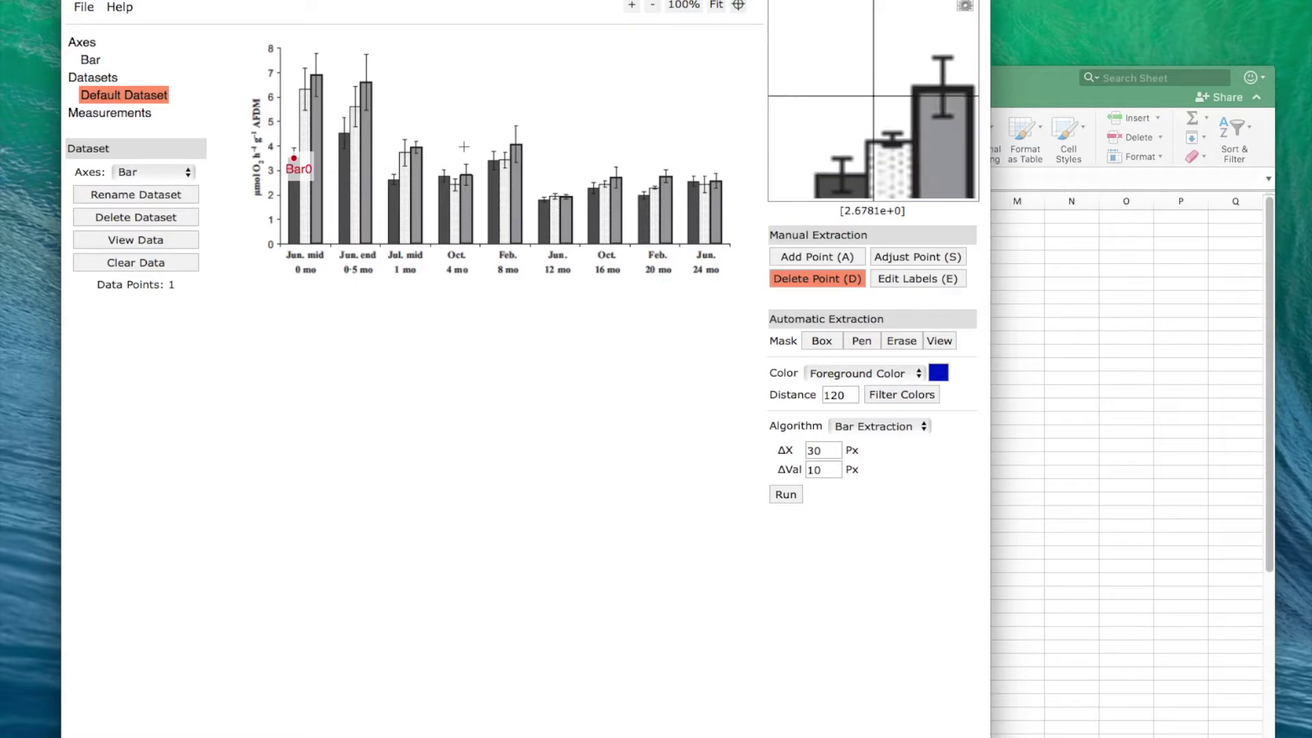
click(294, 159)
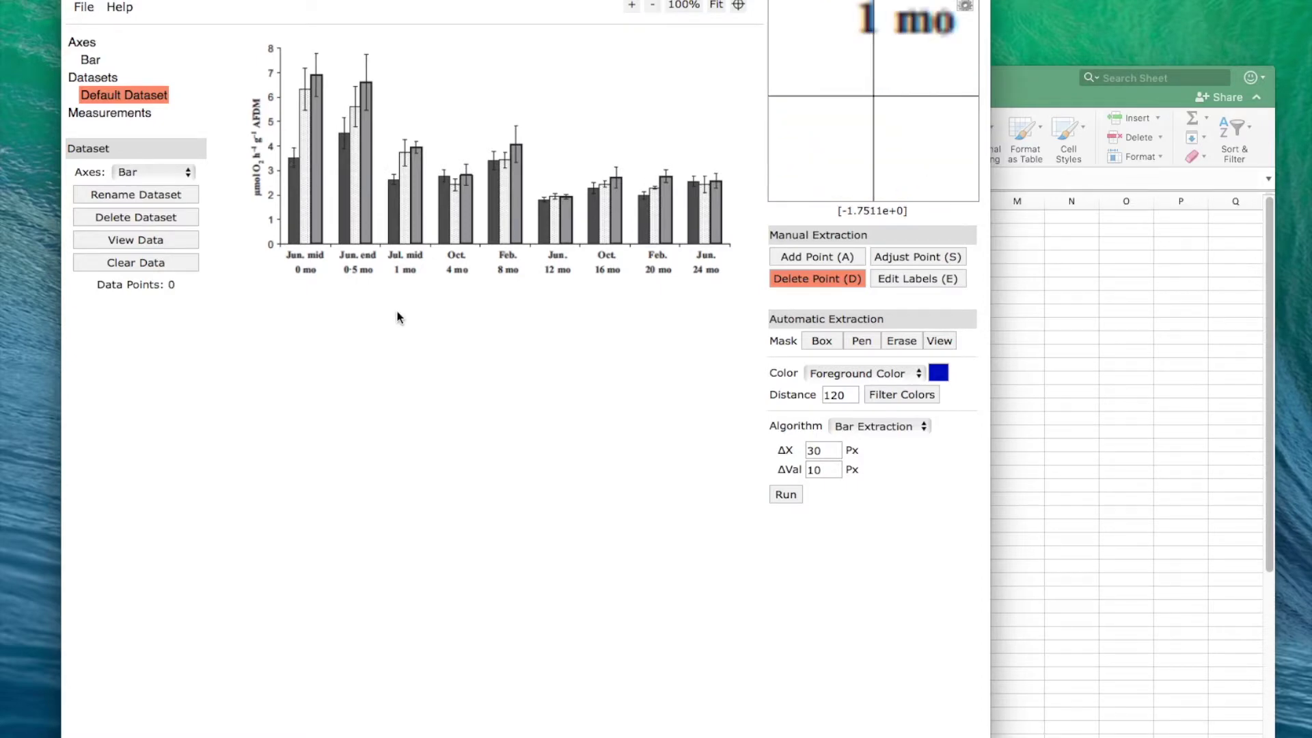
click(830, 258)
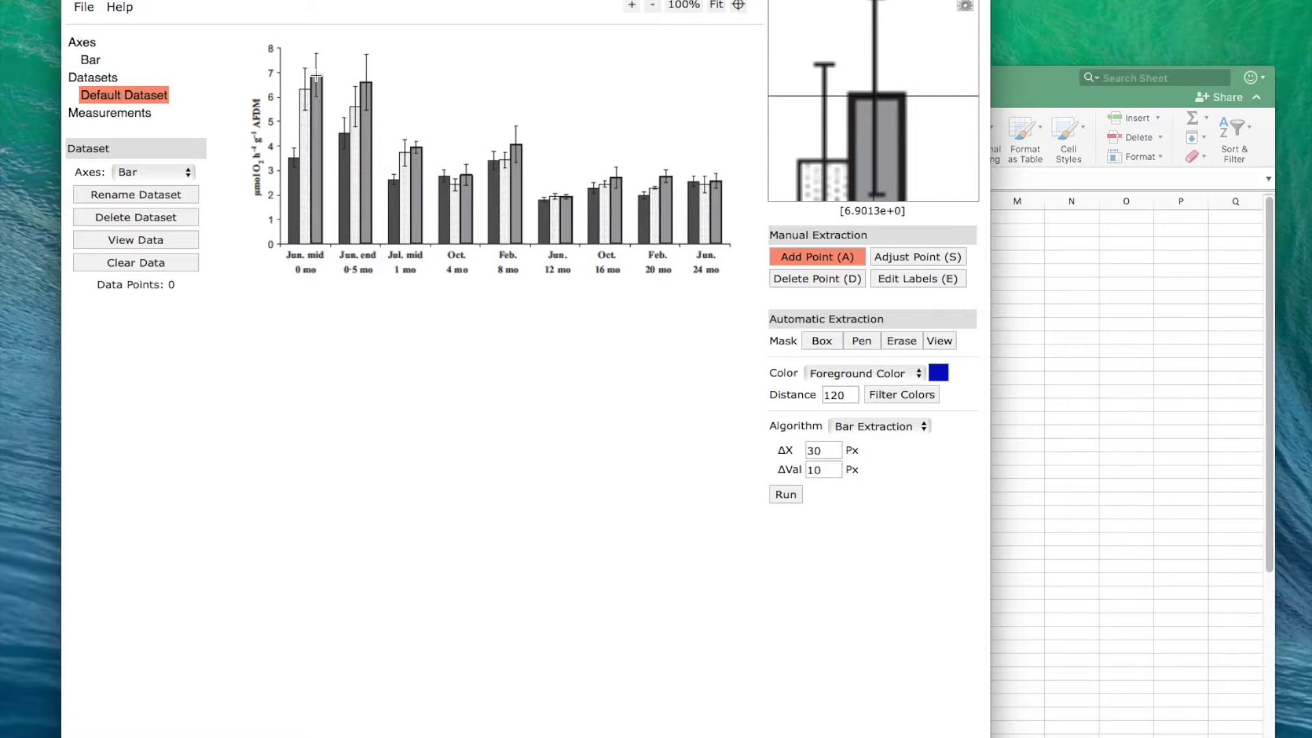
Mark the third bar tops at 0 and 24 mo and select their values, 6.9013 and 2.5408.
click(317, 76)
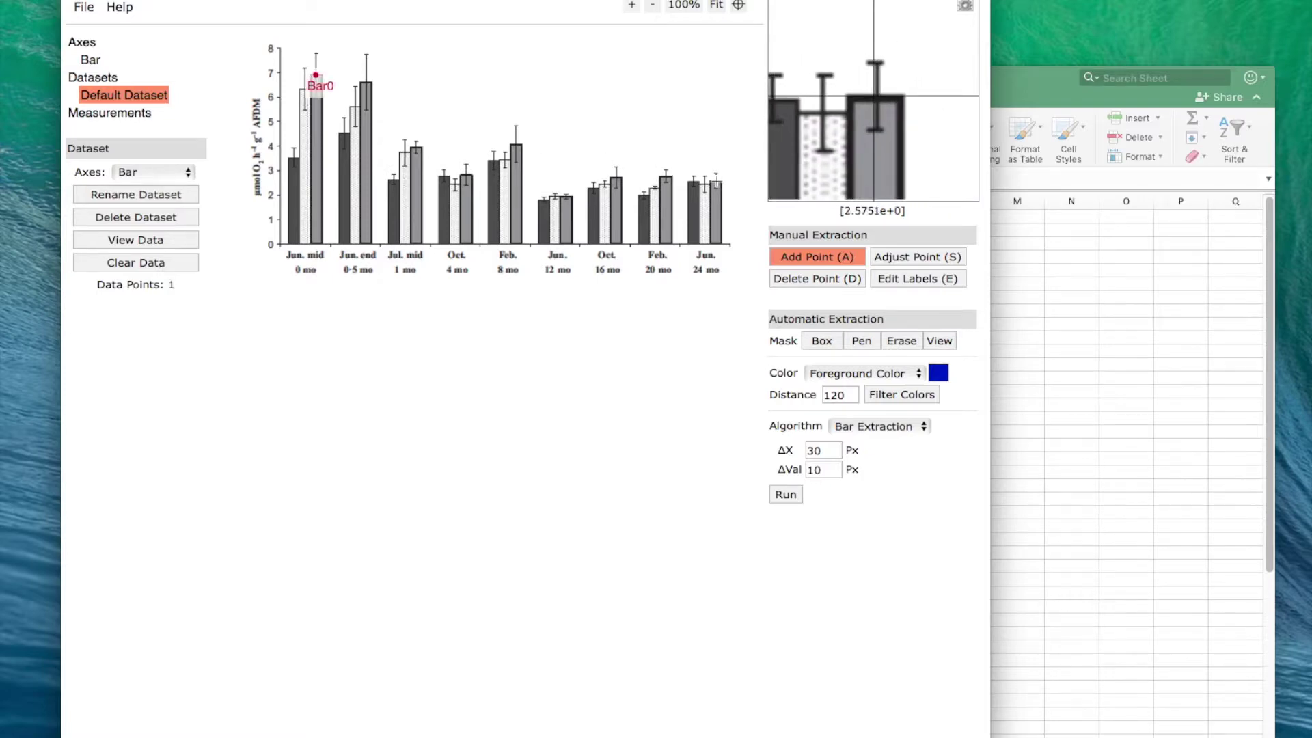
click(717, 182)
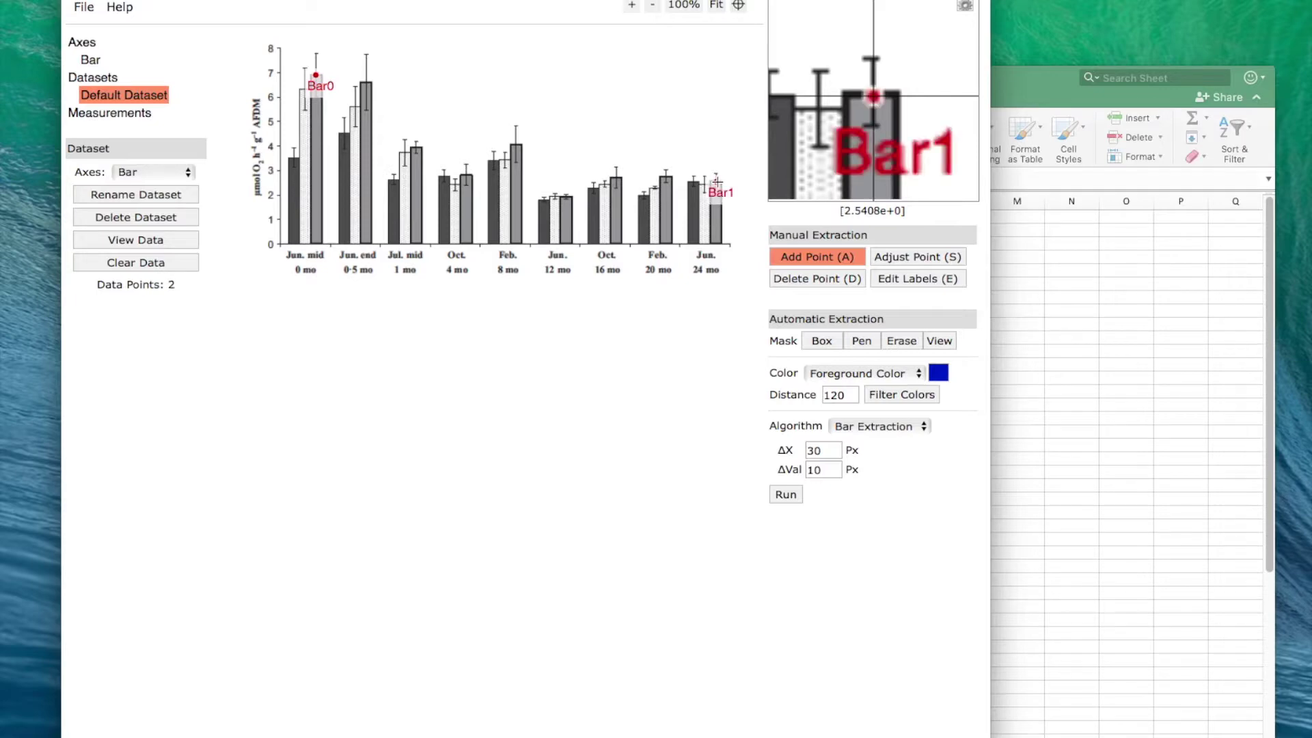
click(125, 240)
drag(330, 140, 177, 117)
key(super+c)
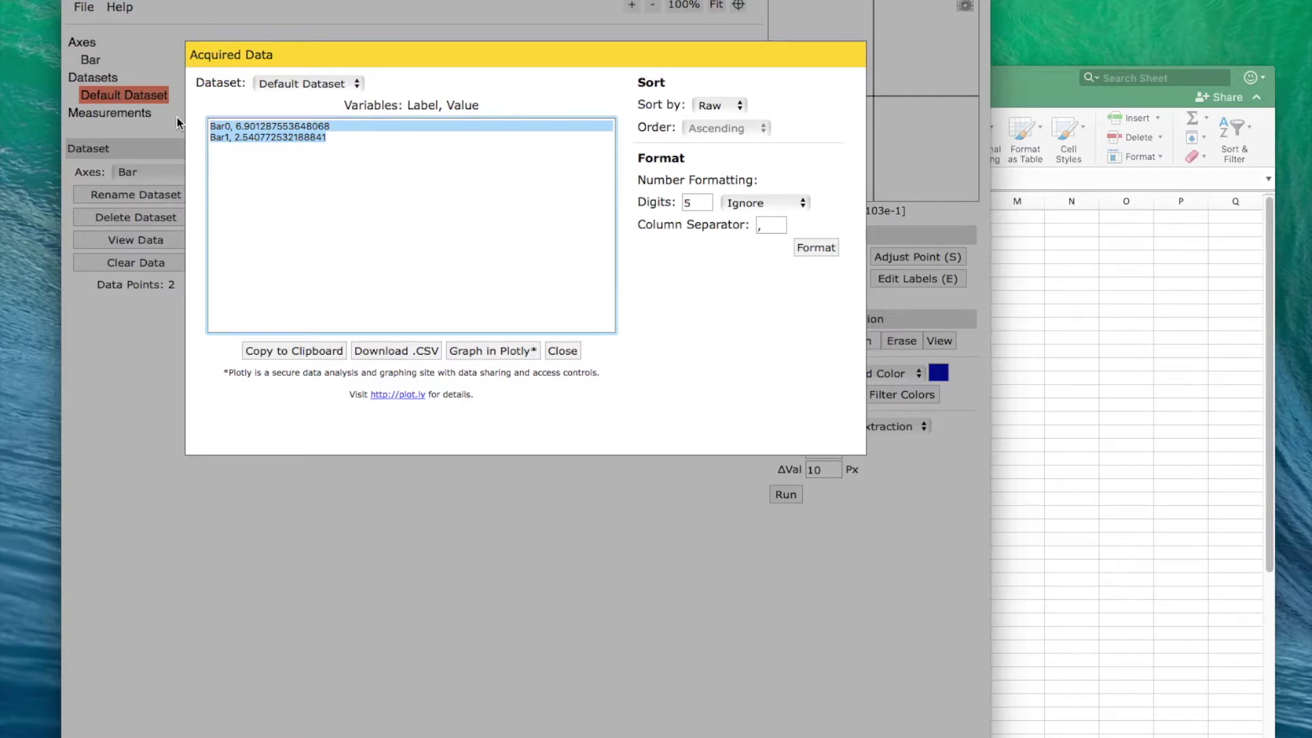
Paste the new bar values into Excel cells C4:C5.
click(1128, 317)
click(455, 260)
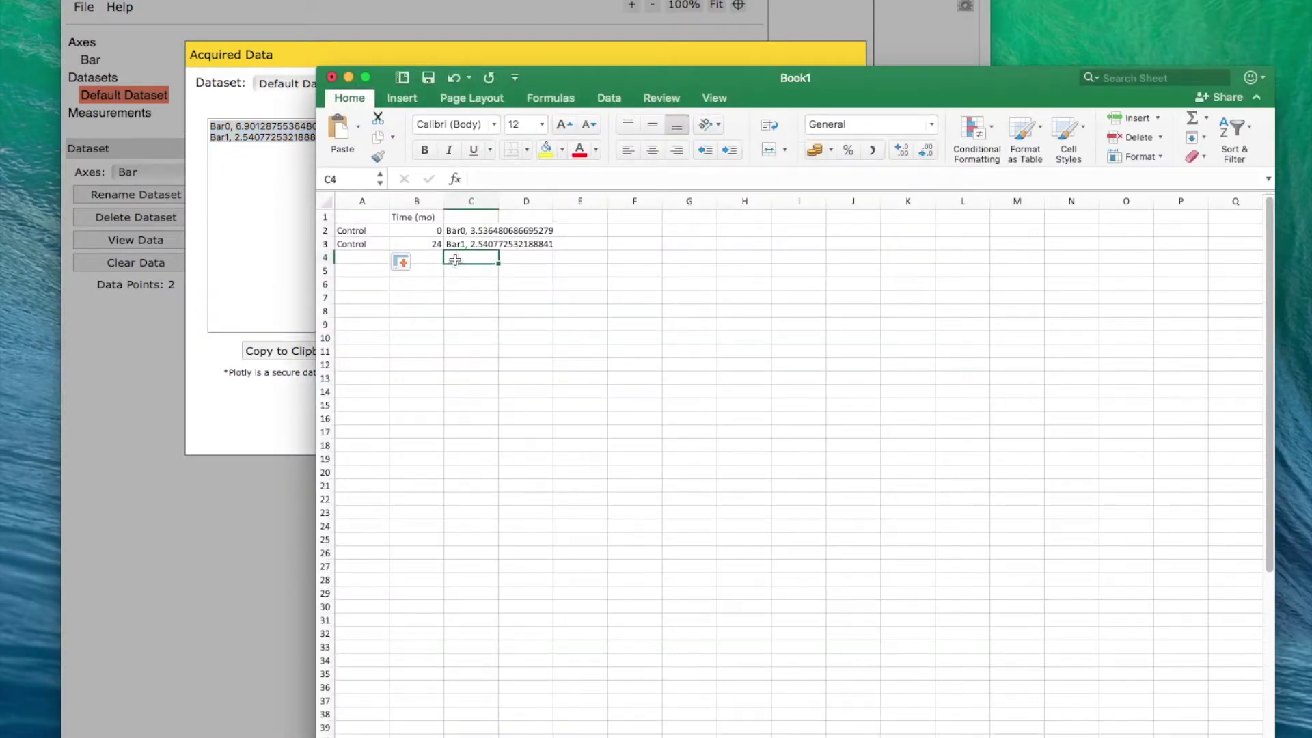
key(super+v)
Label rows A4 and A5 as 'year 2100'.
click(368, 258)
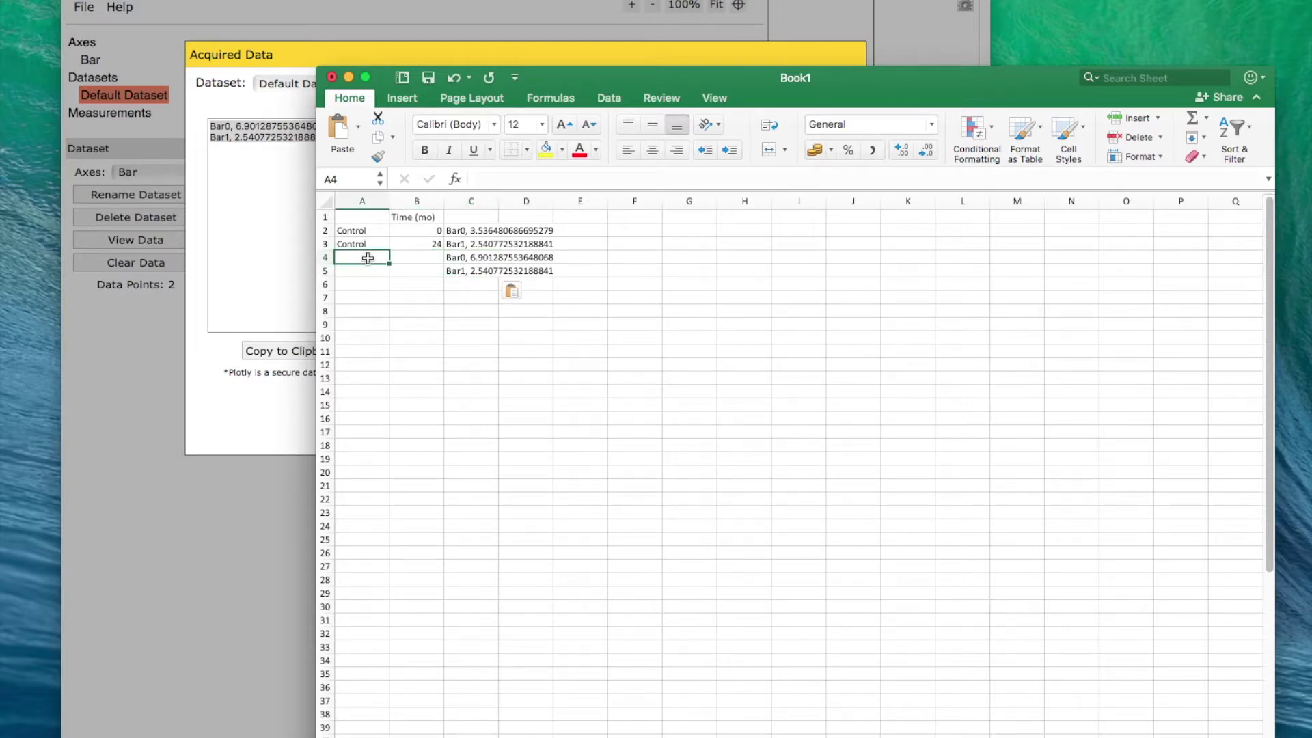
text(year 2100)
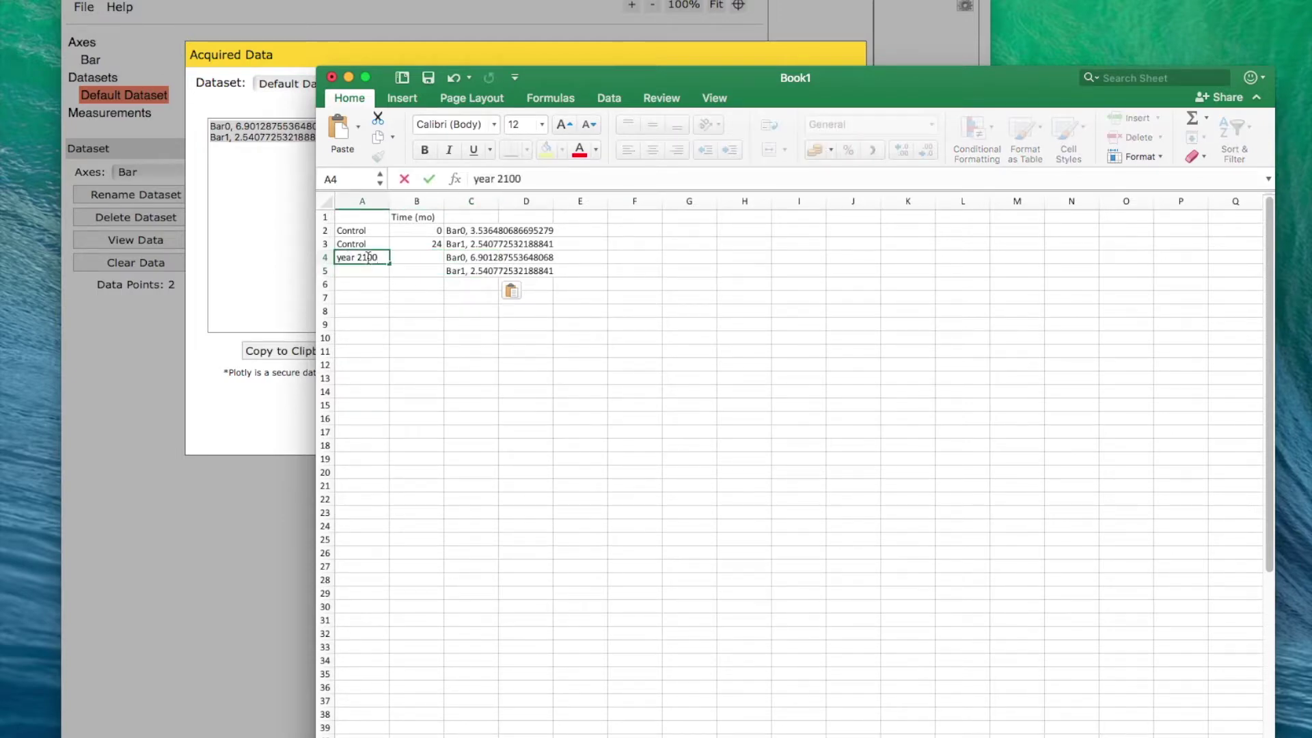
key(Return)
click(367, 258)
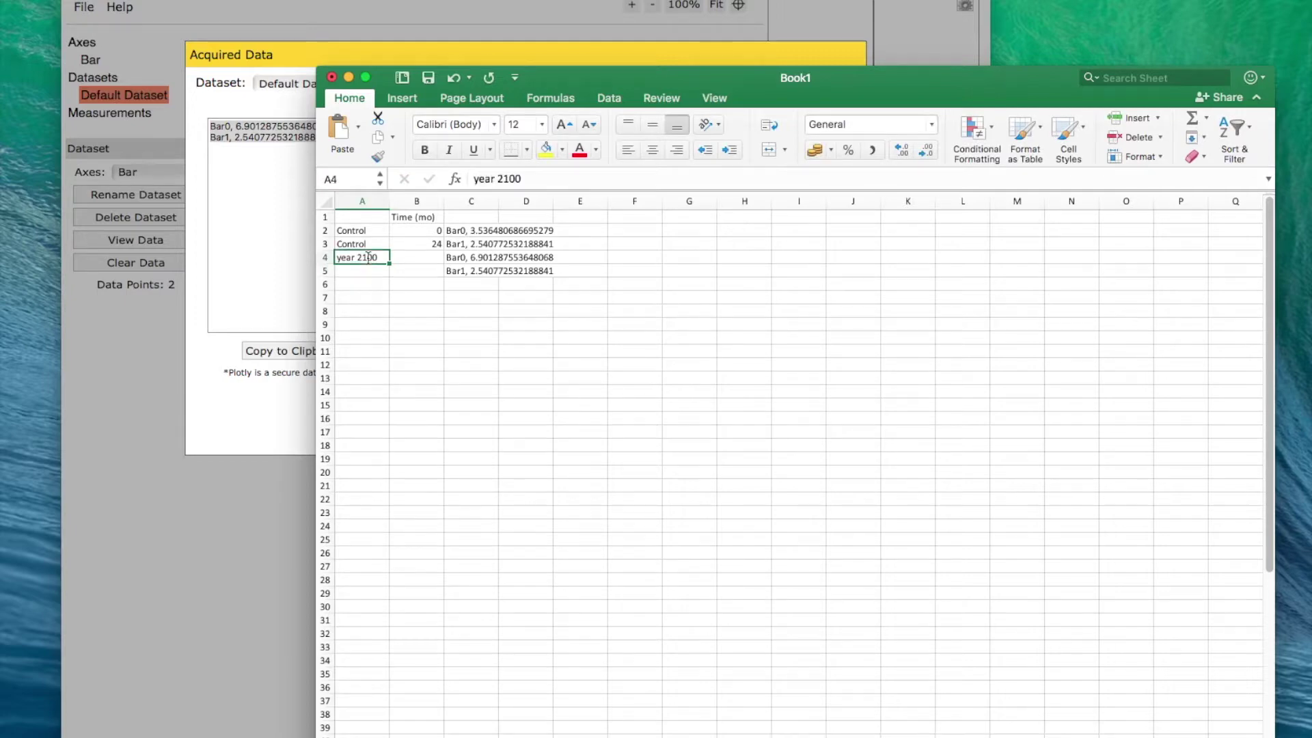
key(super+c)
key(Down)
key(super+v)
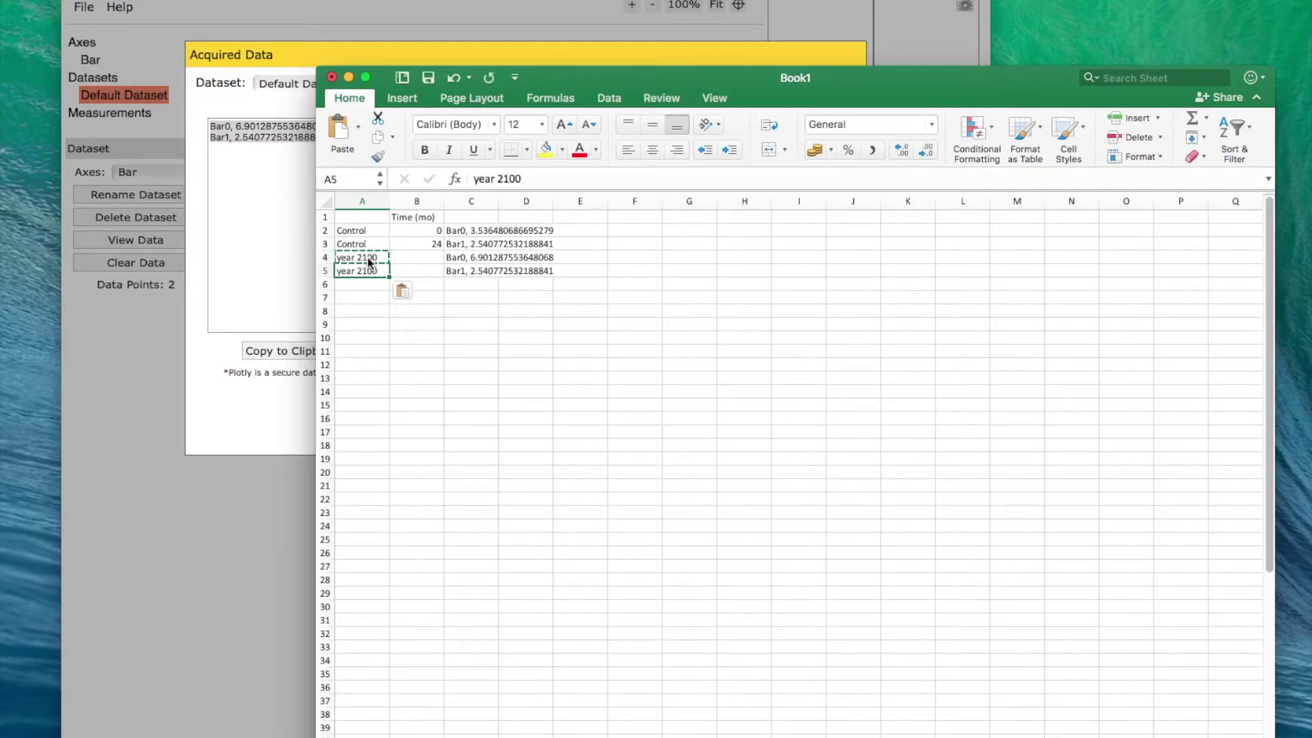
Copy the time values 0 and 24 from B2:B3 into B4:B5.
click(529, 309)
drag(424, 232, 423, 243)
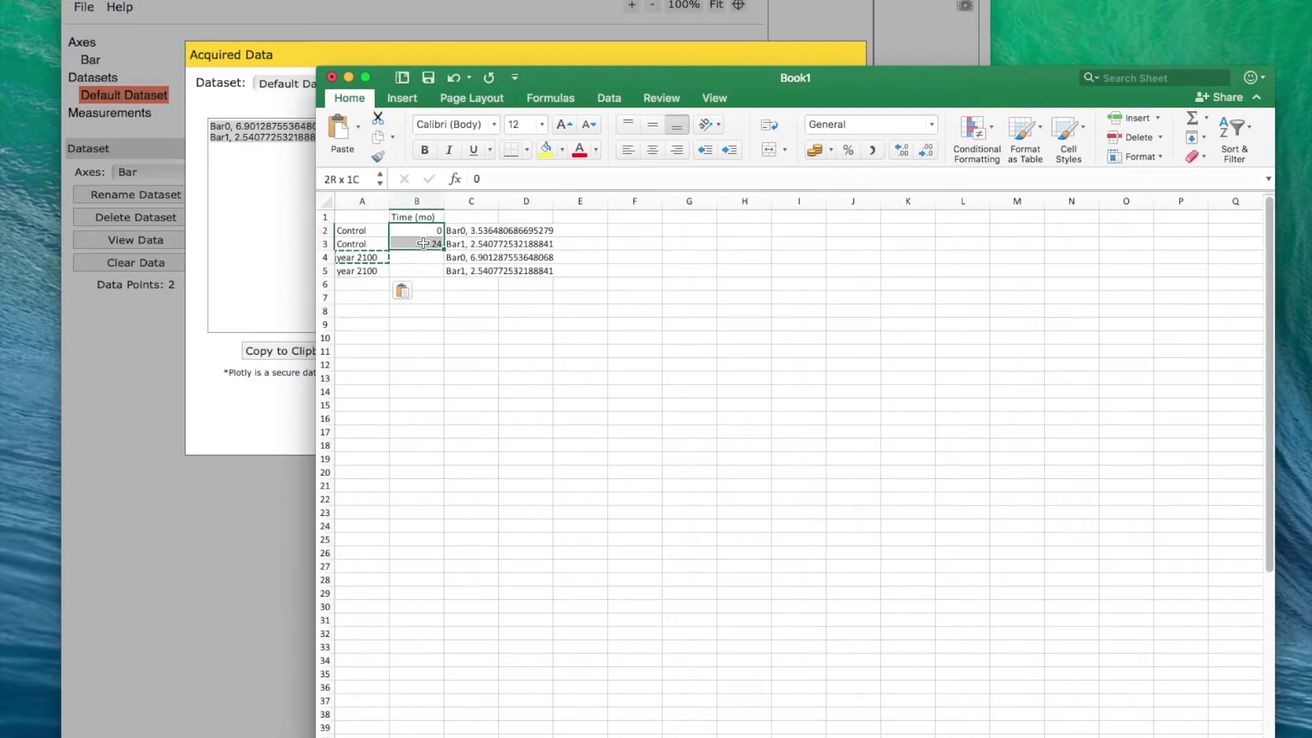
key(super+c)
click(415, 260)
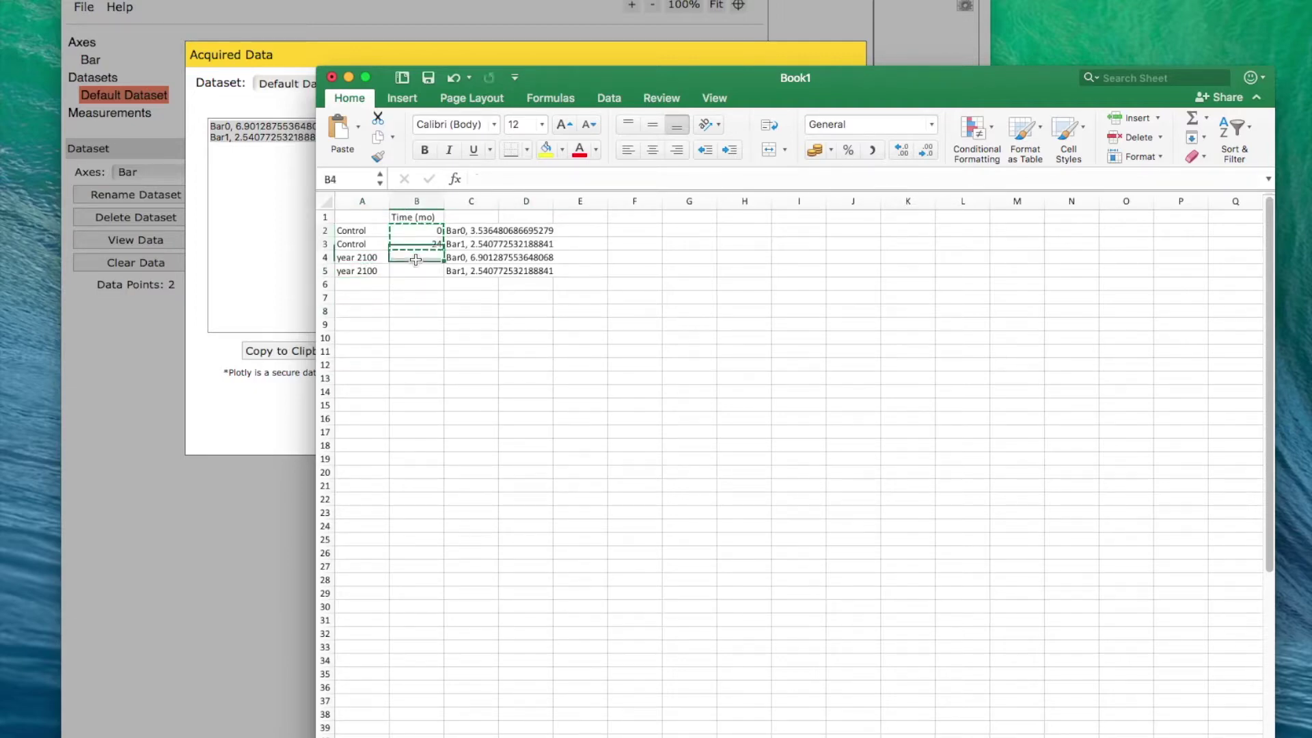
key(super+v)
click(589, 326)
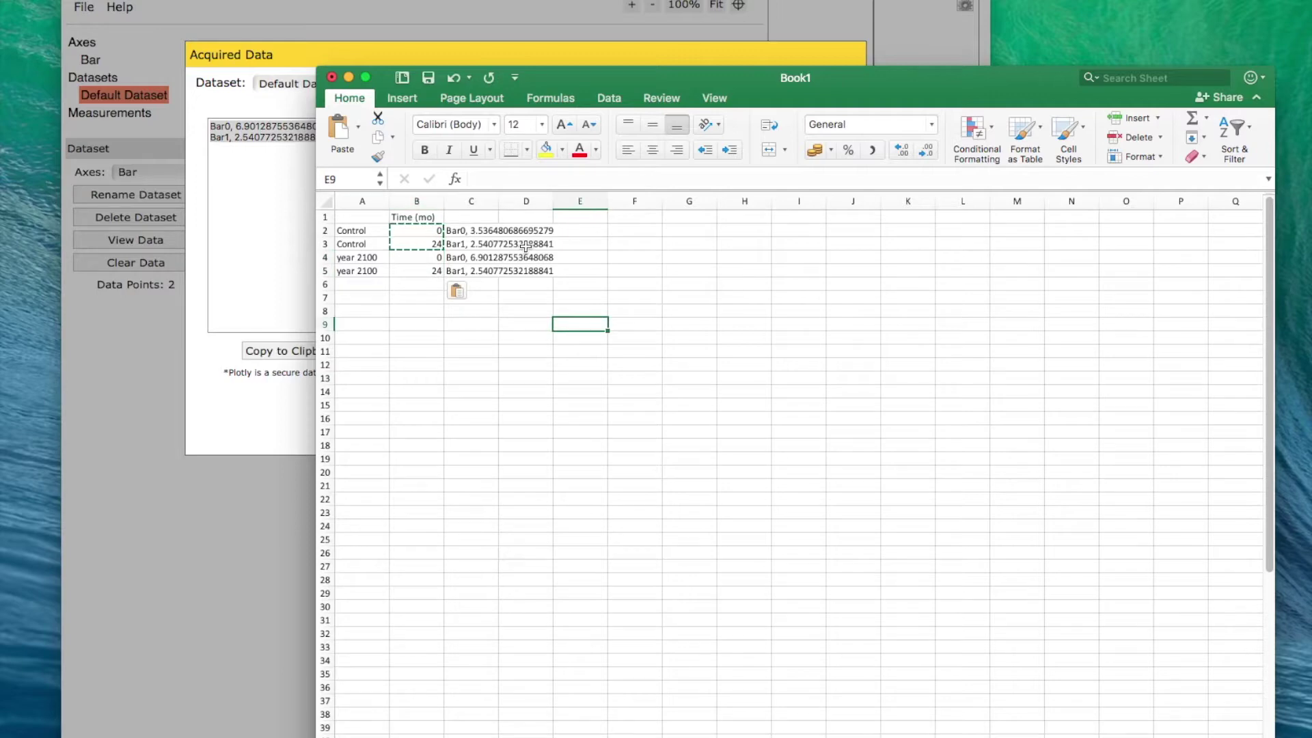
key(Escape)
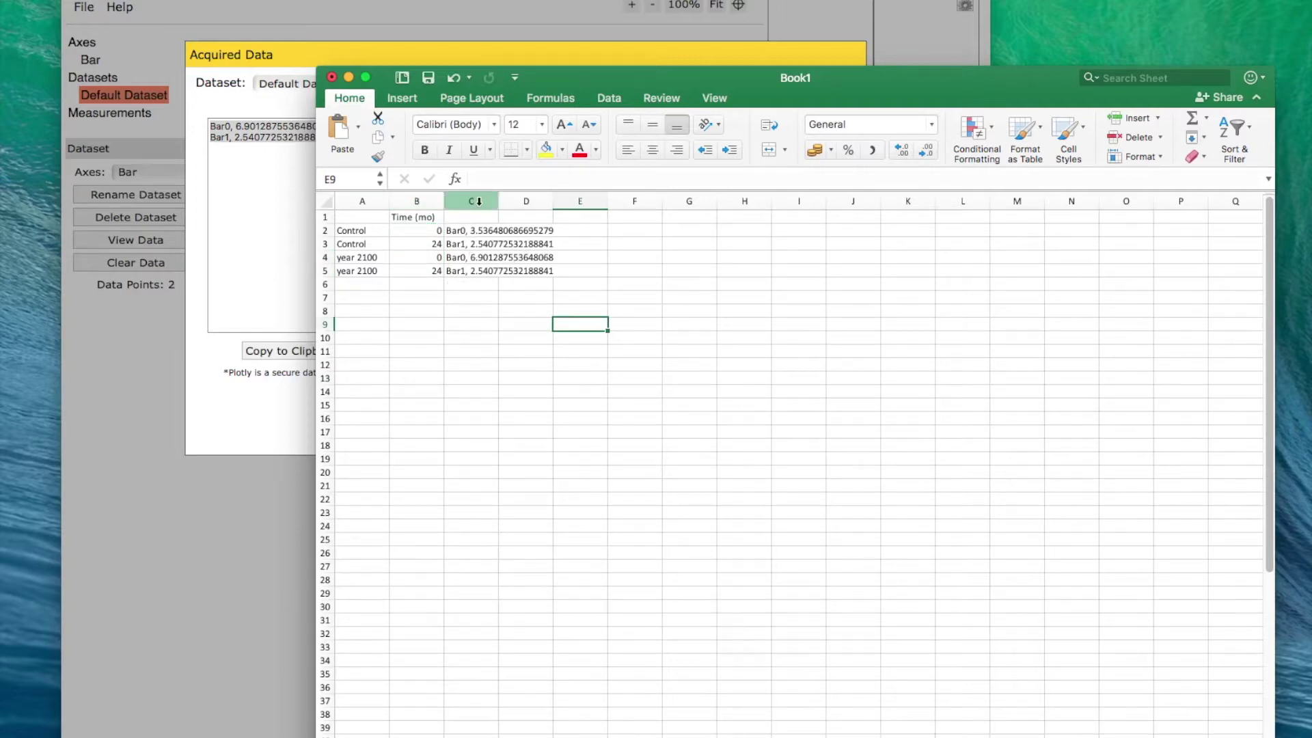
click(479, 201)
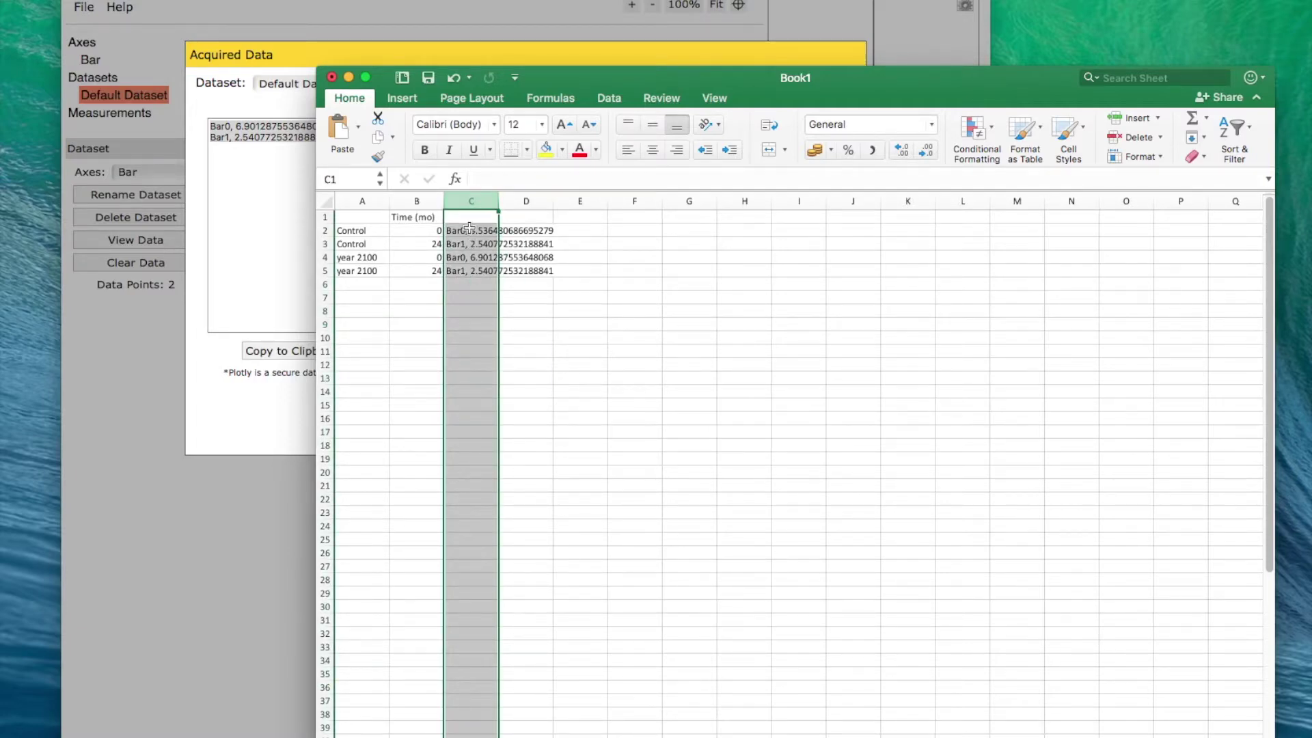
Select column C with the combined Bar text and start Text to Columns.
click(479, 231)
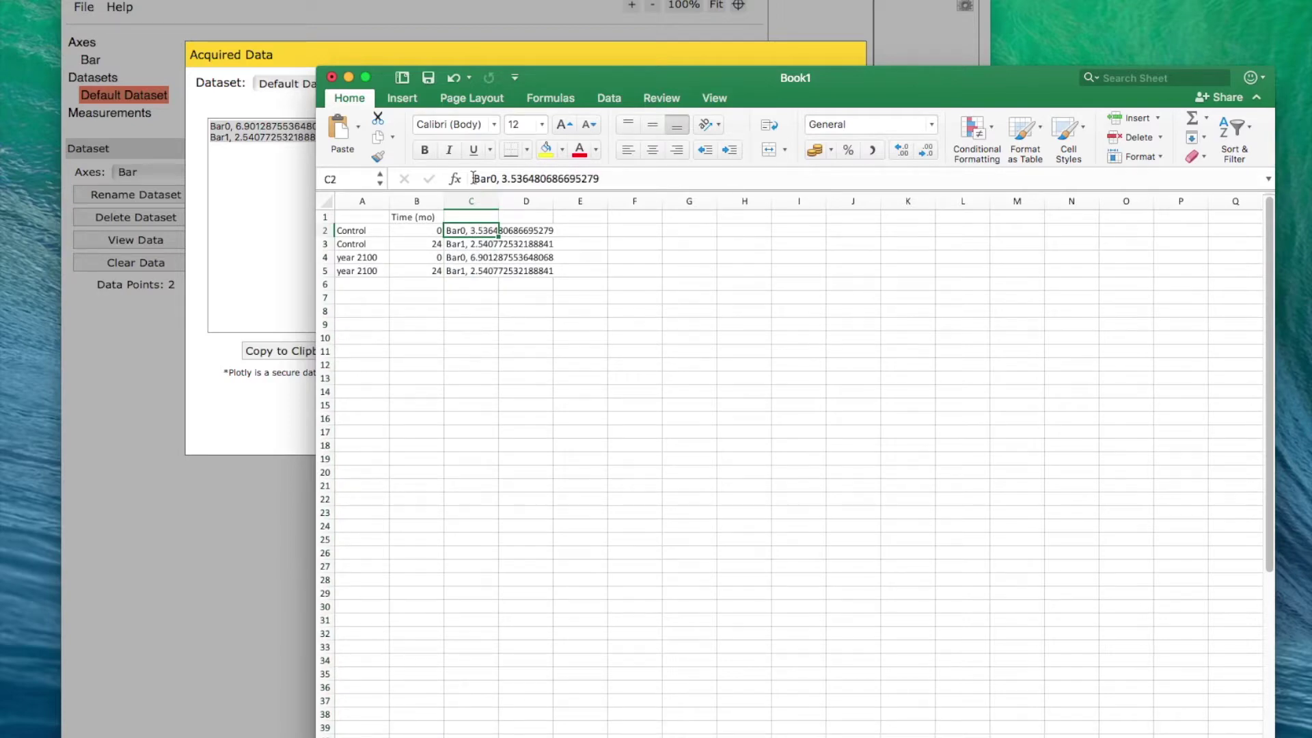
drag(474, 178, 663, 180)
click(527, 338)
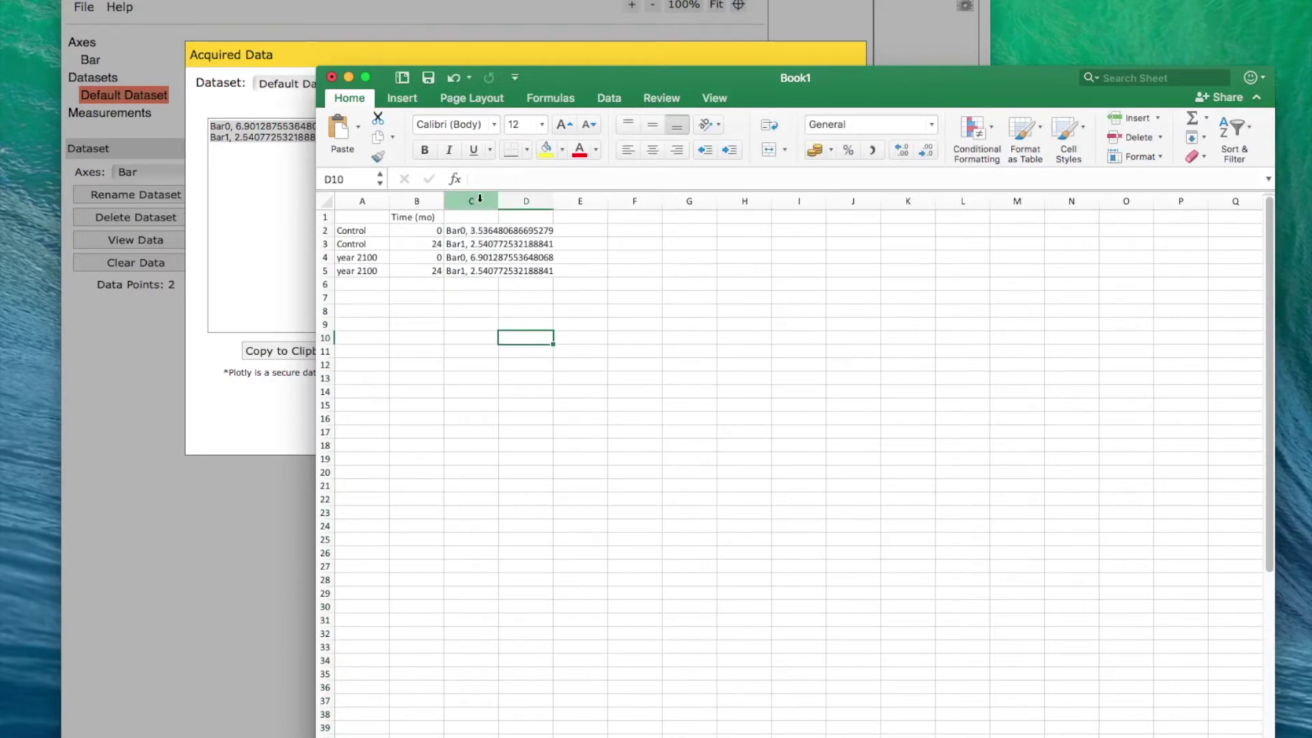
click(481, 200)
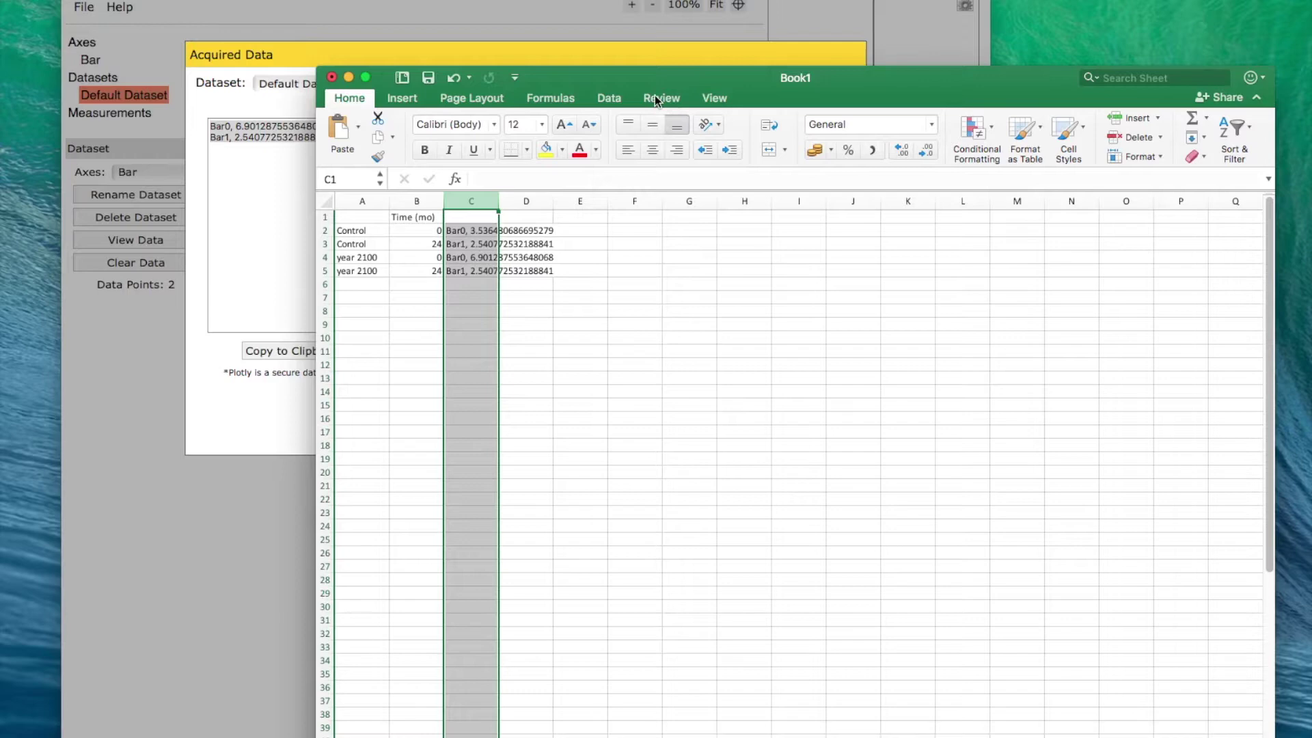
click(611, 98)
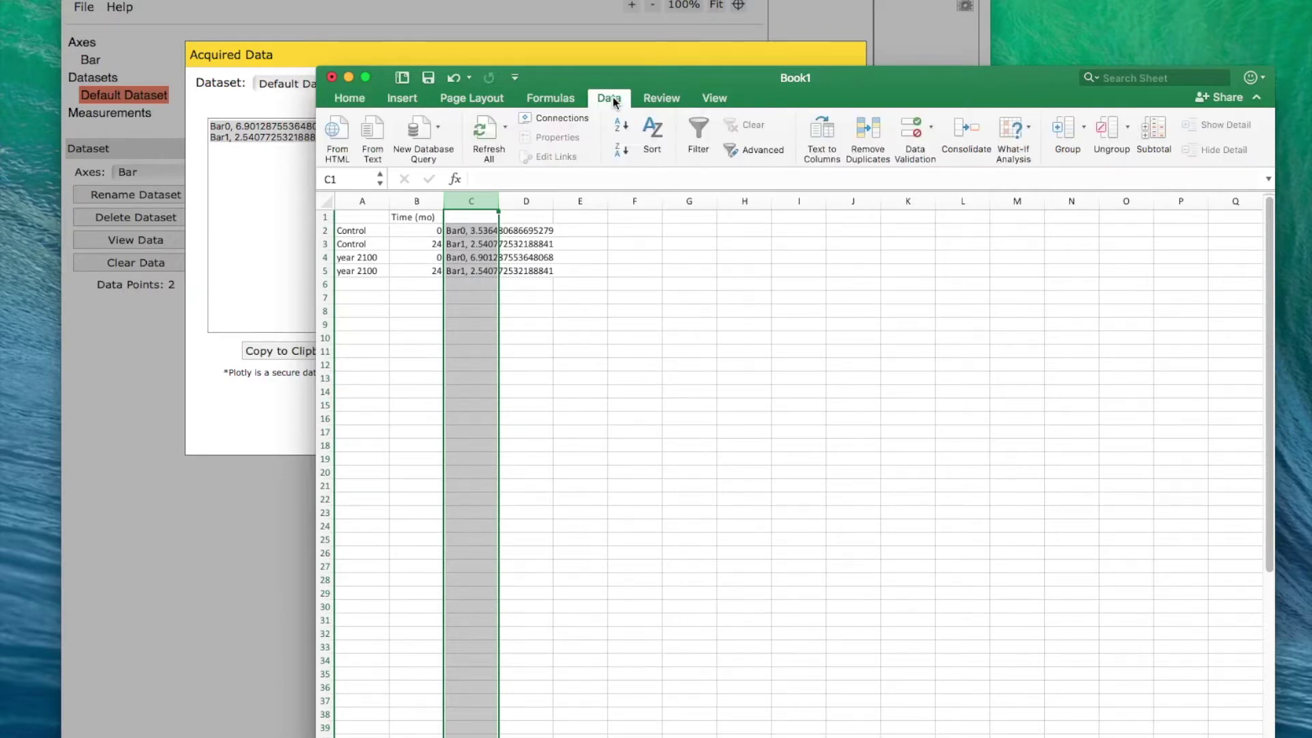
click(829, 137)
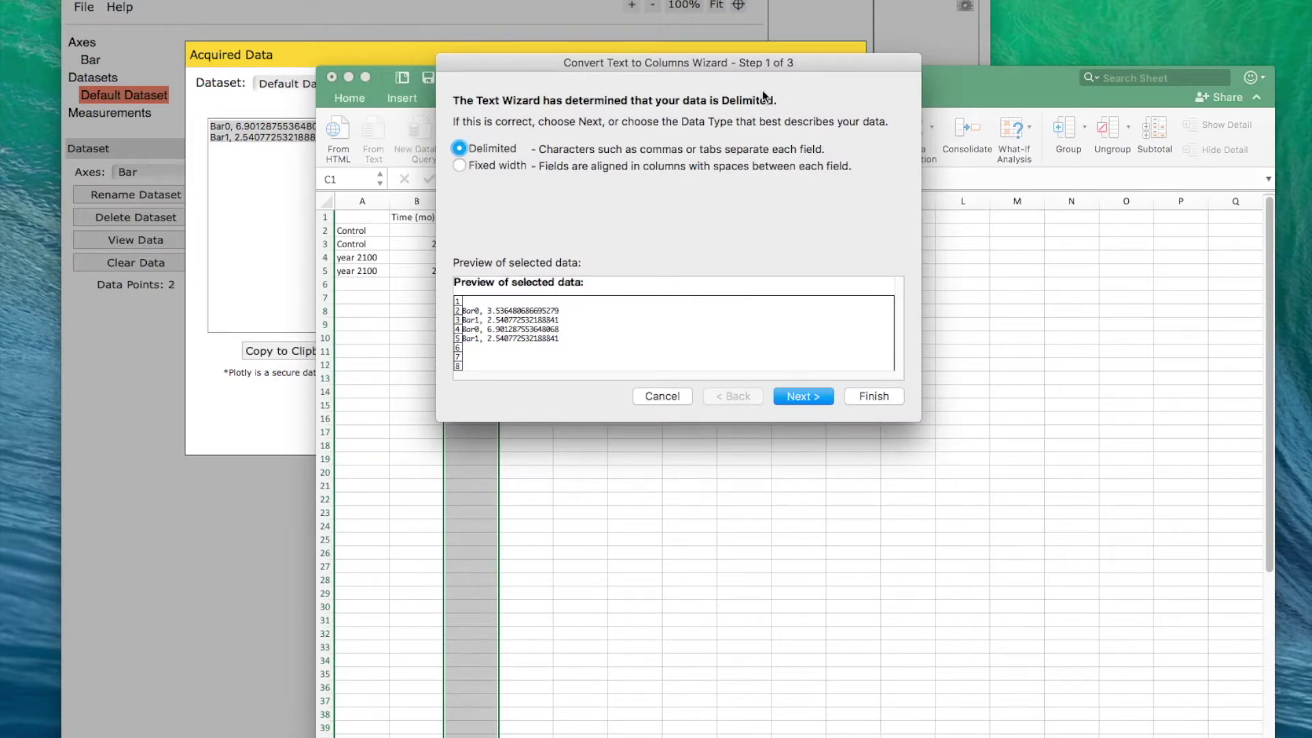
Split the text at space and comma delimiters, moving the values into column D.
drag(708, 65, 875, 108)
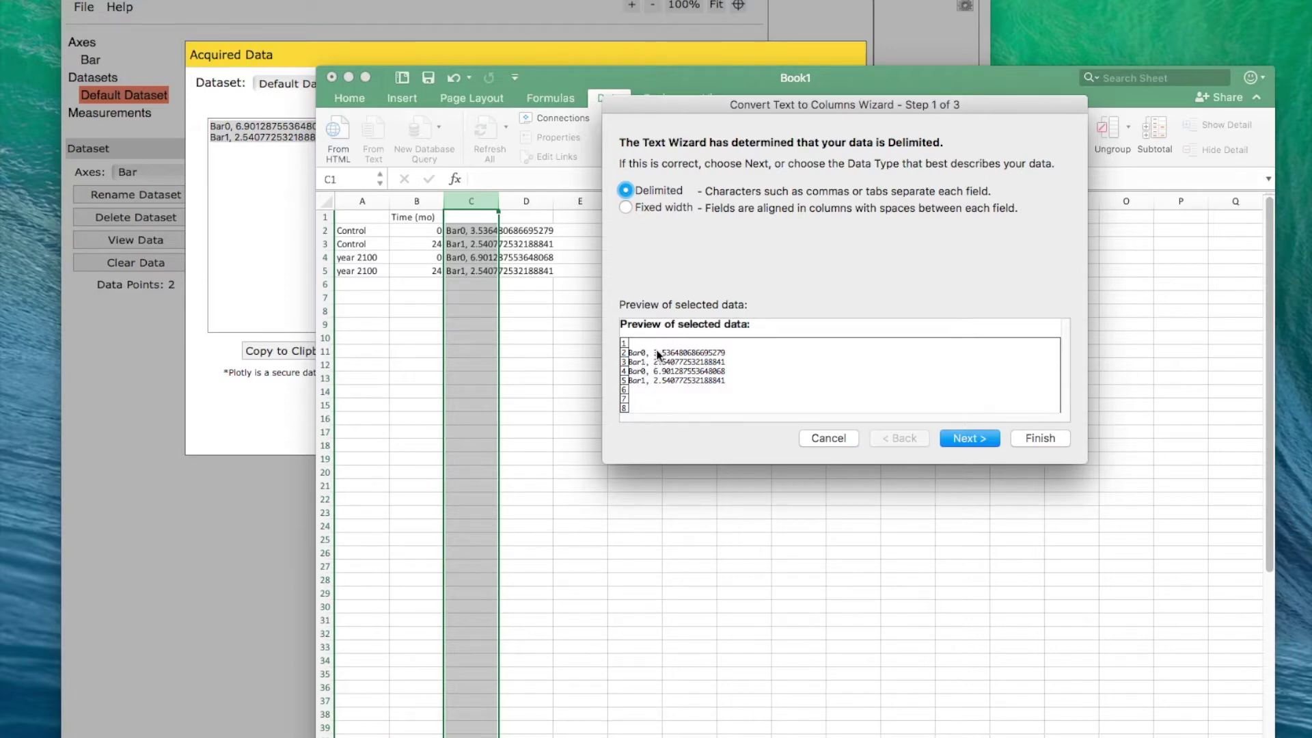
click(968, 442)
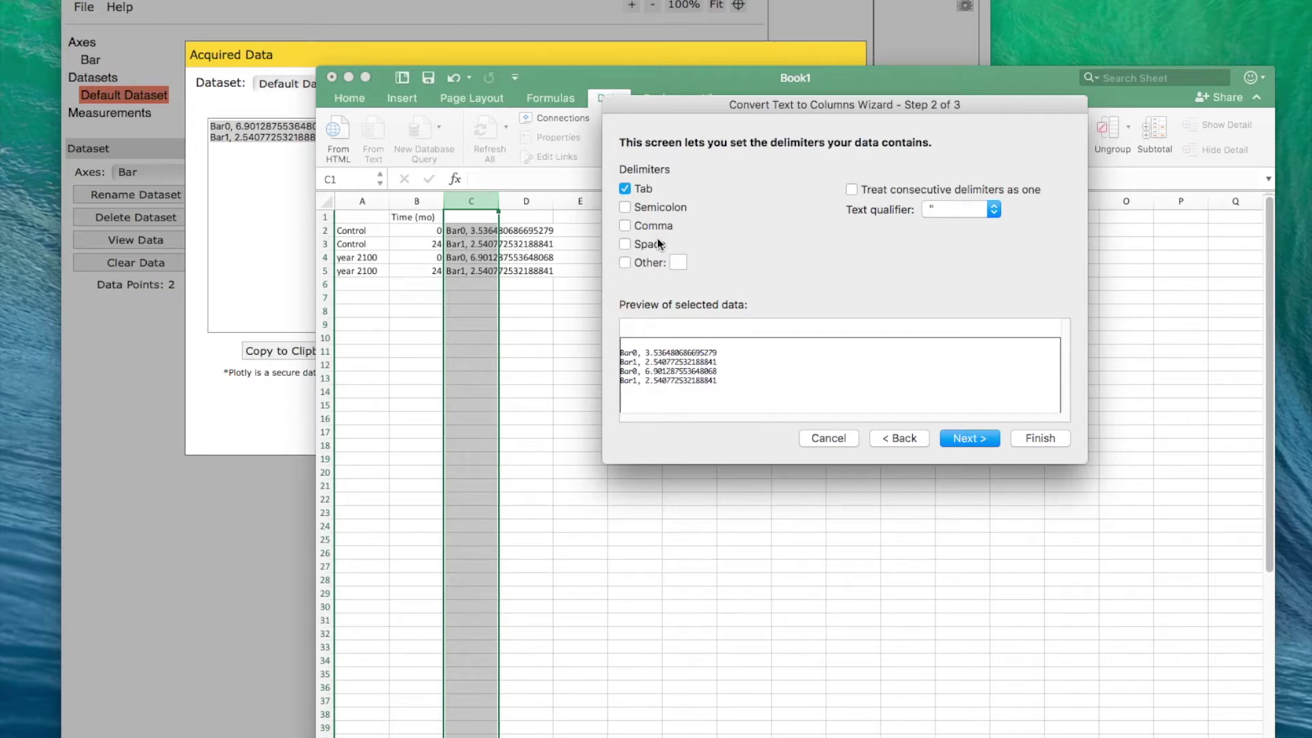
click(627, 244)
click(625, 227)
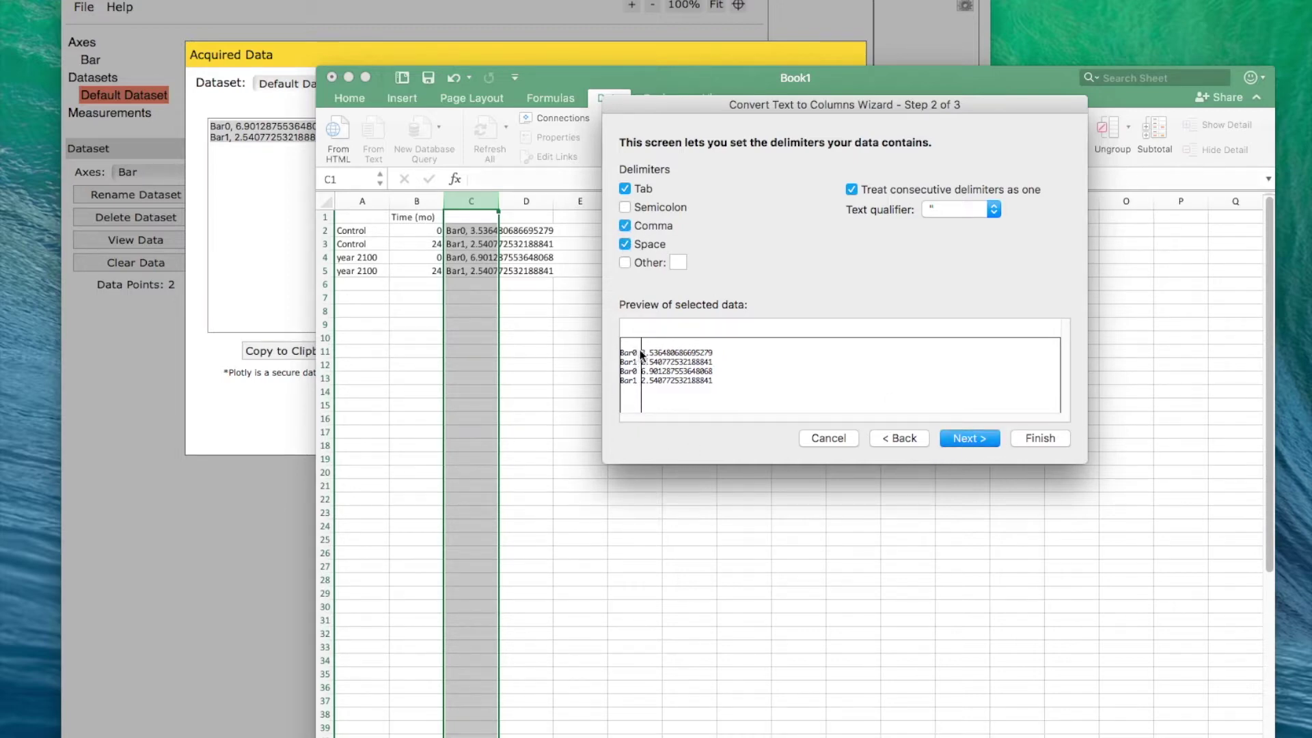
click(972, 438)
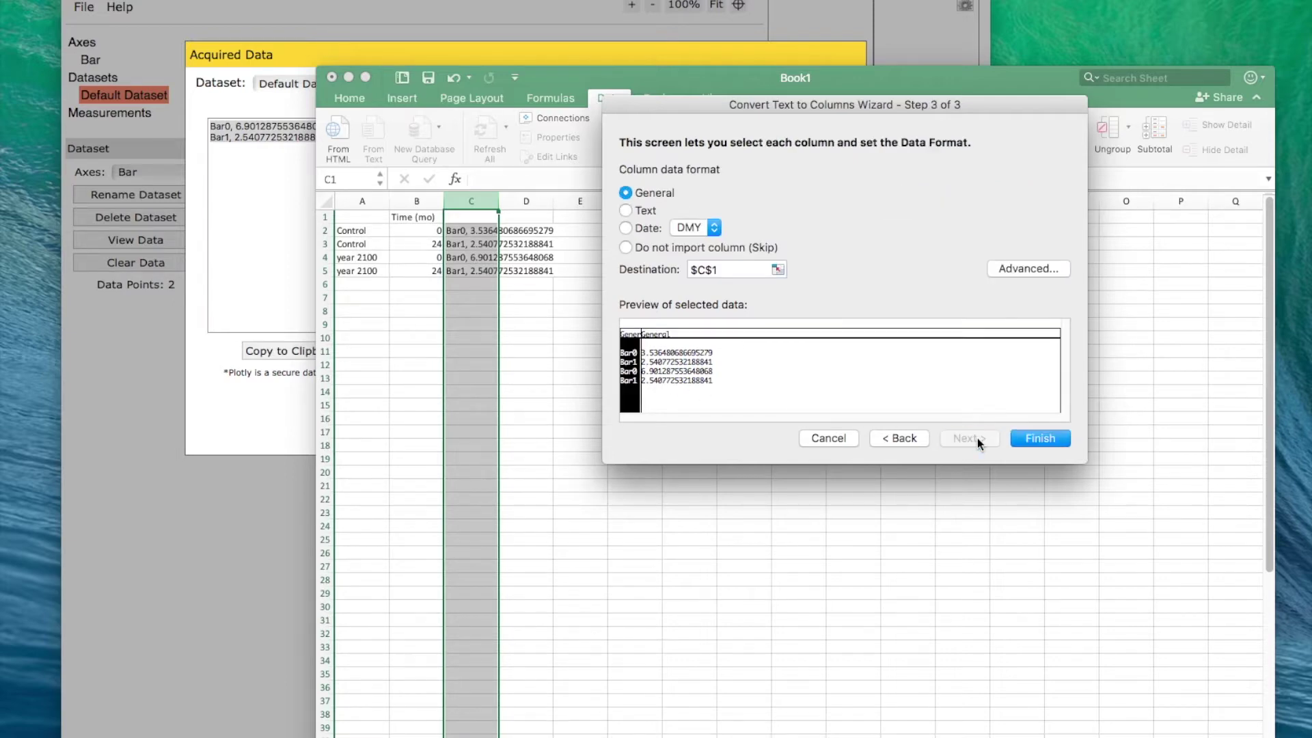
click(1047, 441)
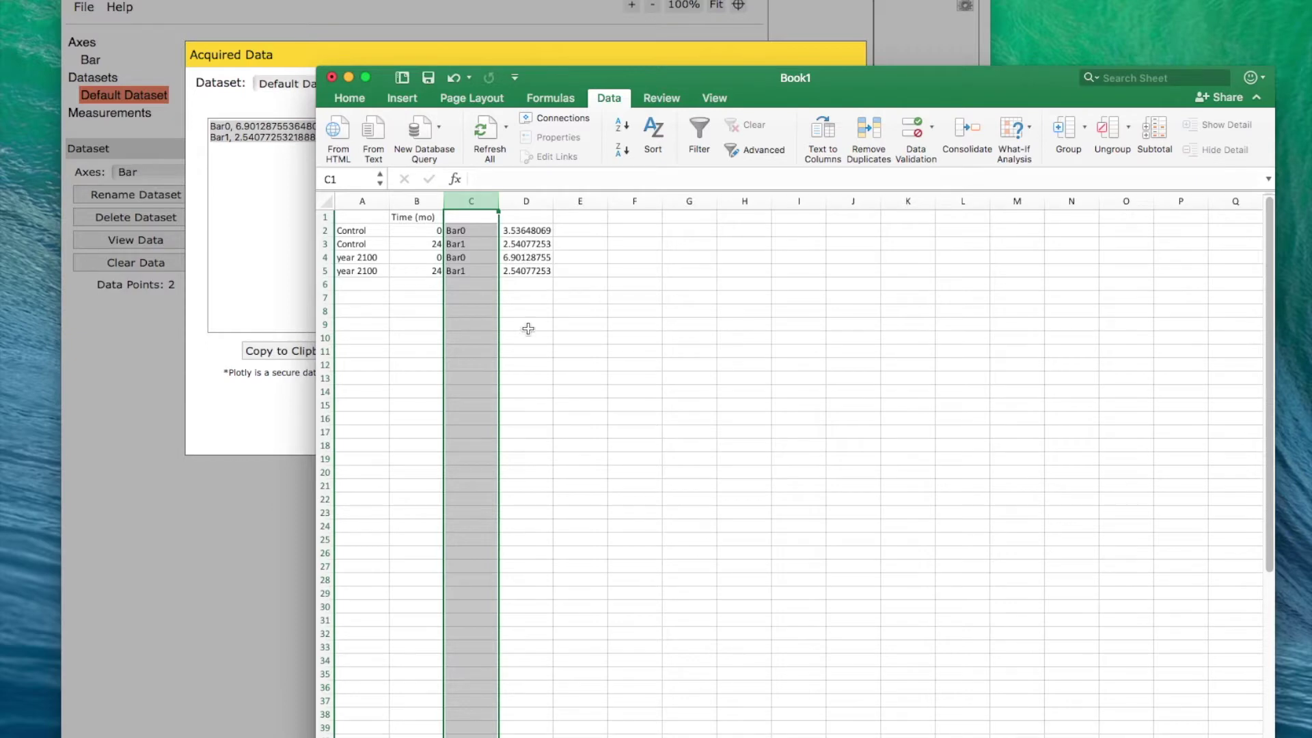
Start typing the D1 heading 'Mean Metabolic rate ('.
click(528, 329)
click(521, 221)
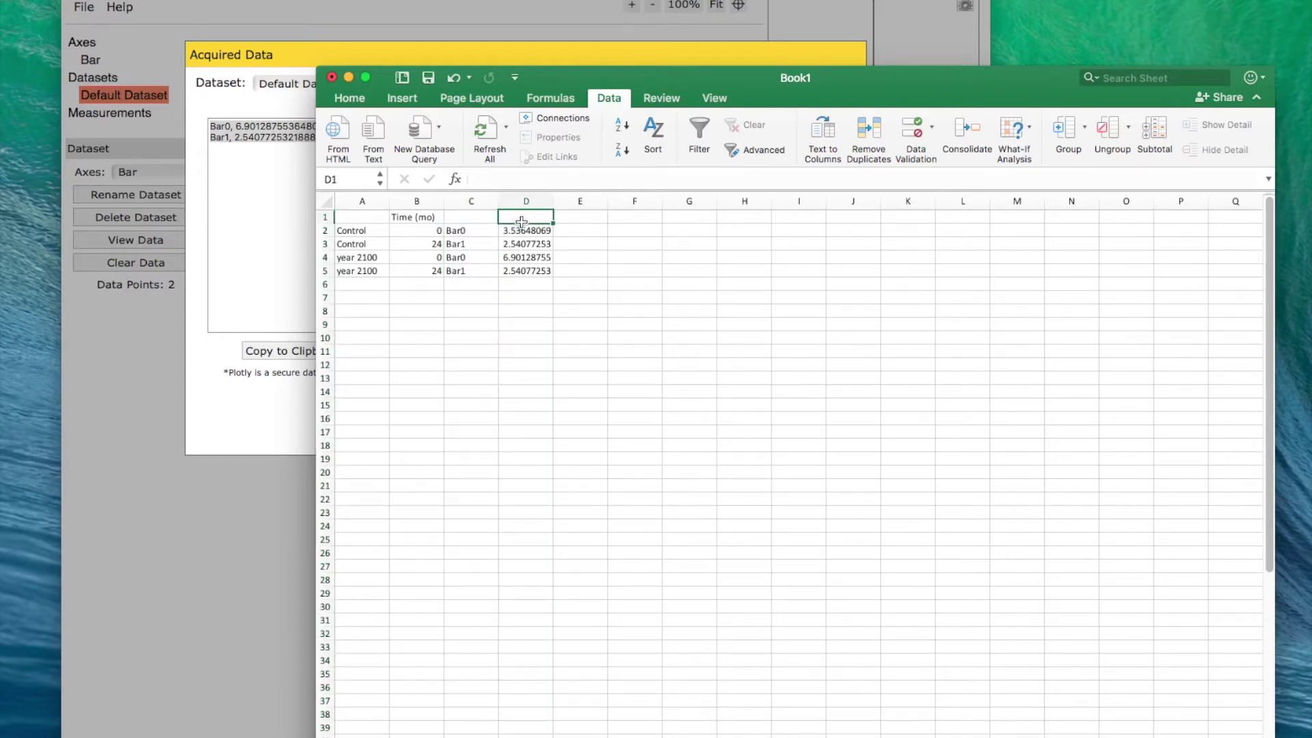
text(Mean)
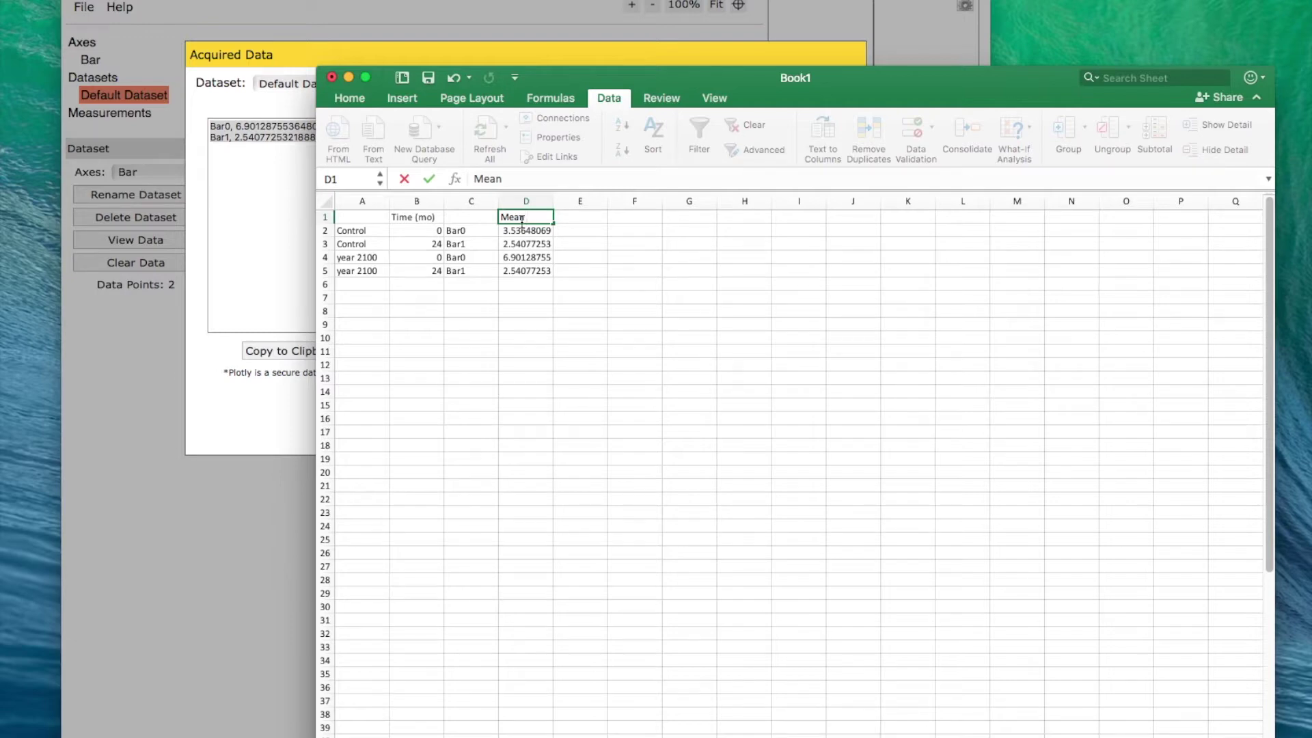
text( Metabolic rate ()
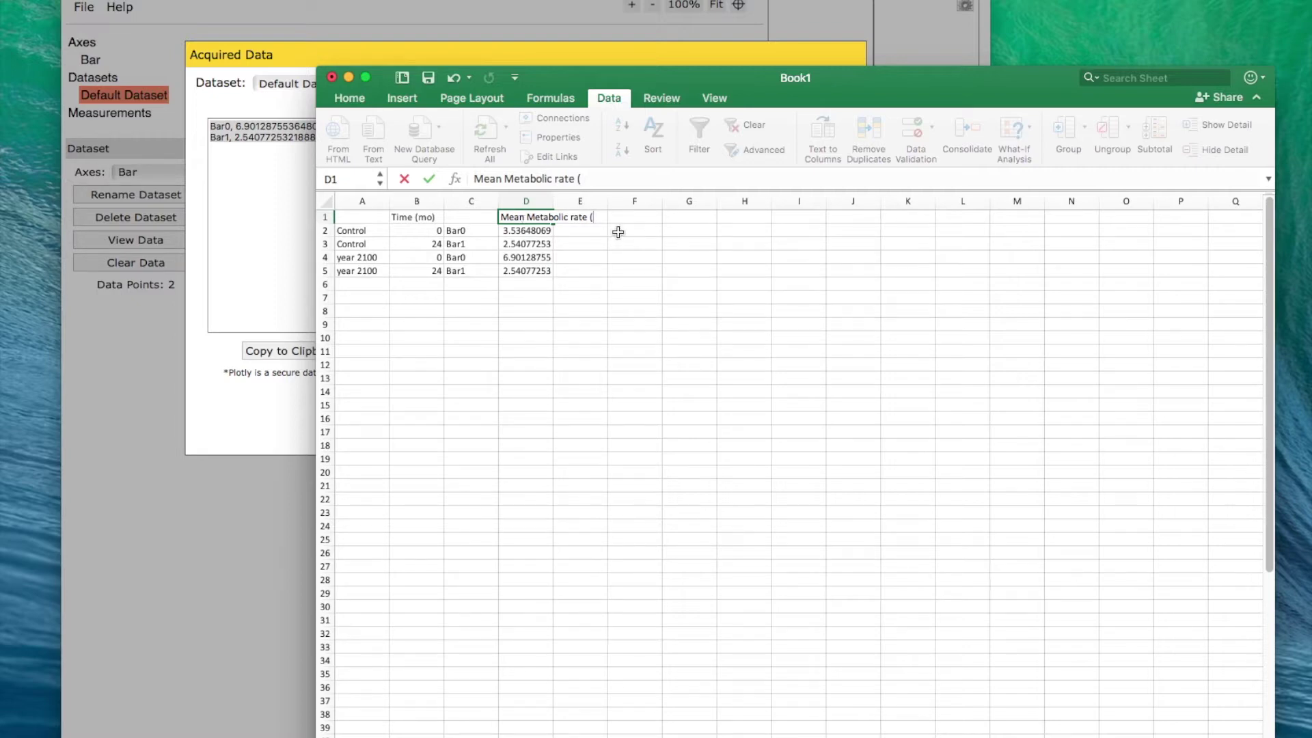
Check the chart's axis label, then commit the Mean Metabolic rate heading in D1.
click(244, 512)
drag(551, 50, 556, 337)
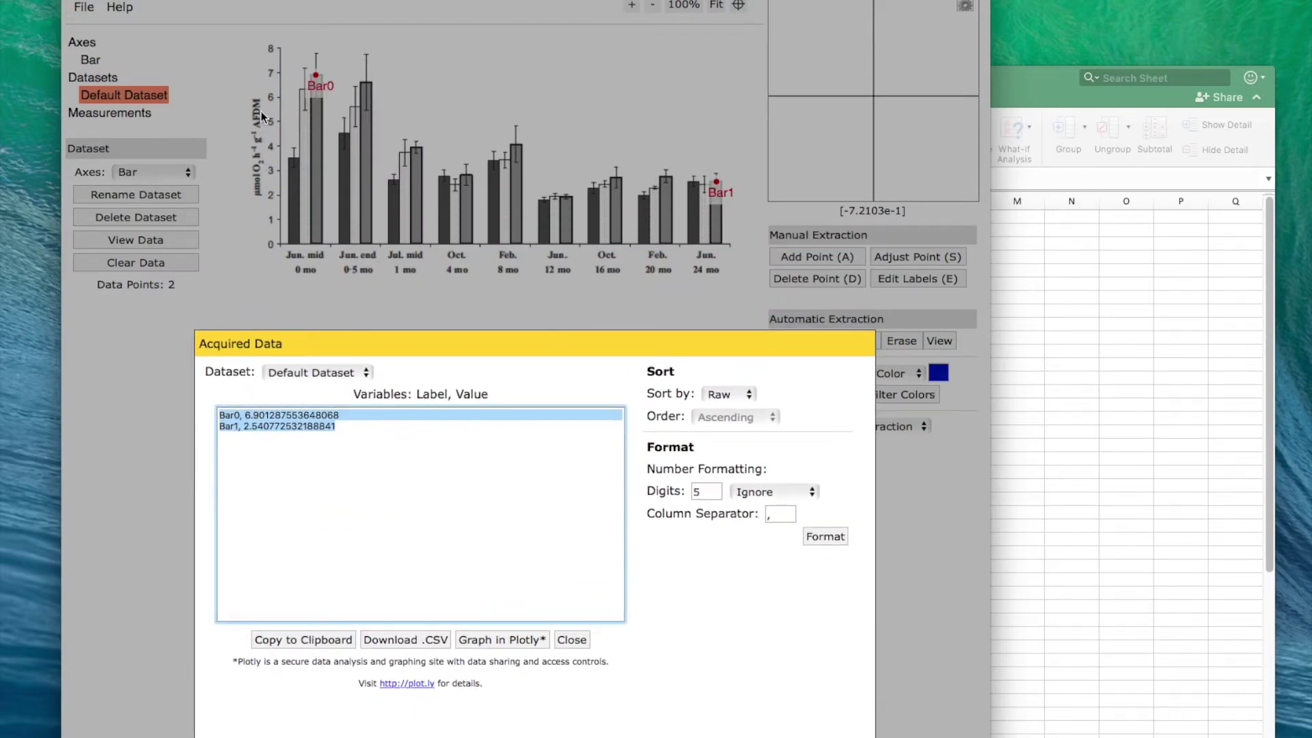
click(1062, 293)
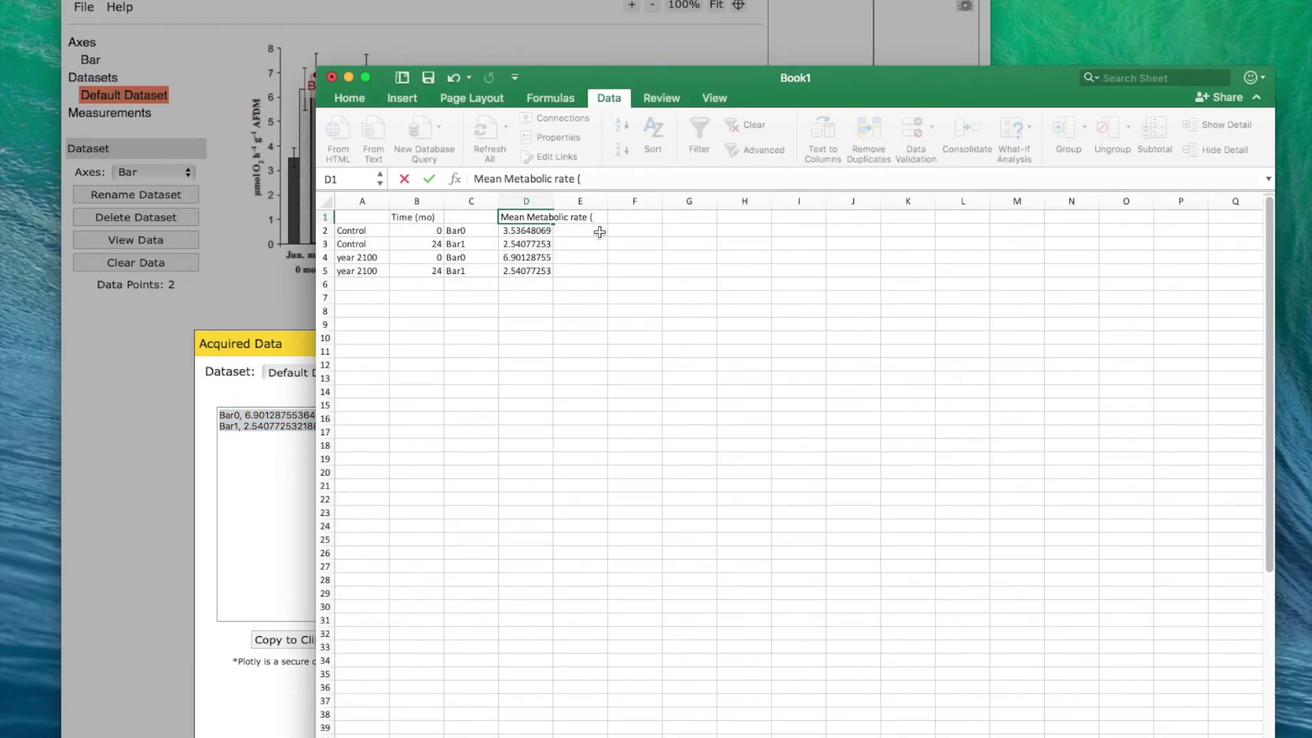
click(599, 232)
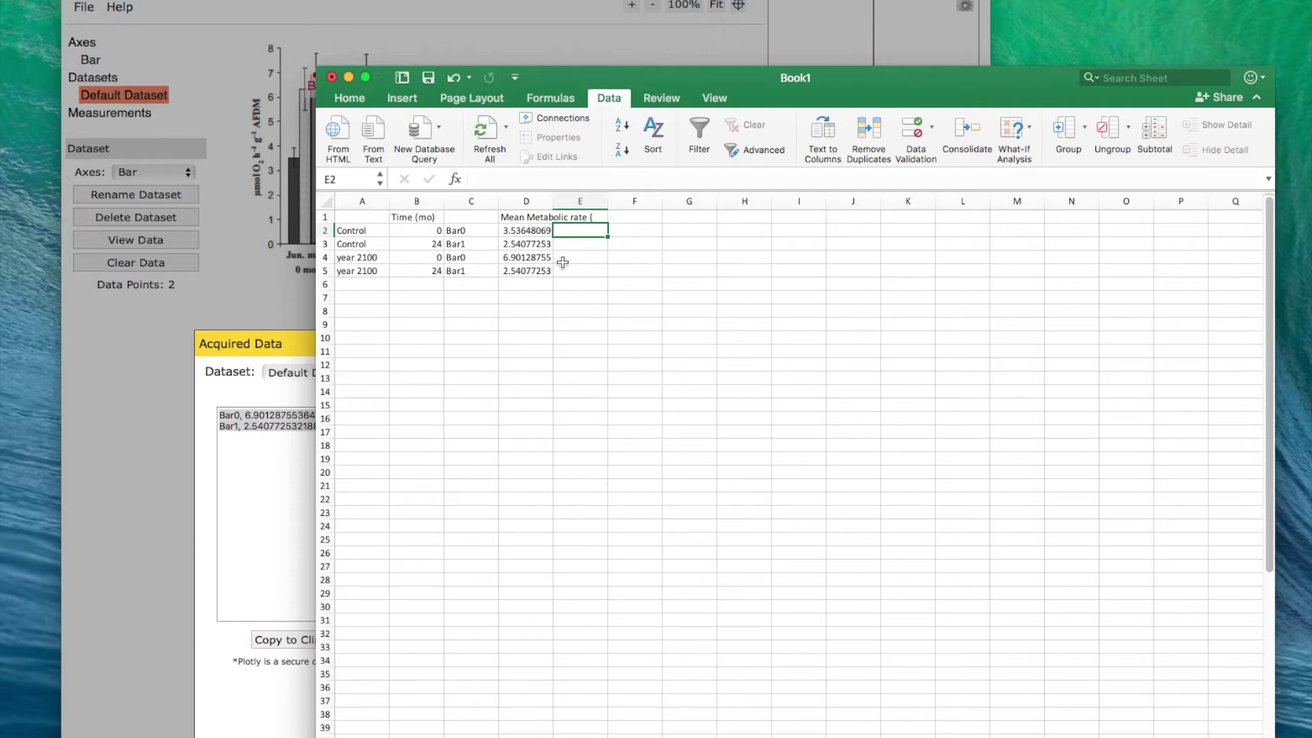
click(539, 297)
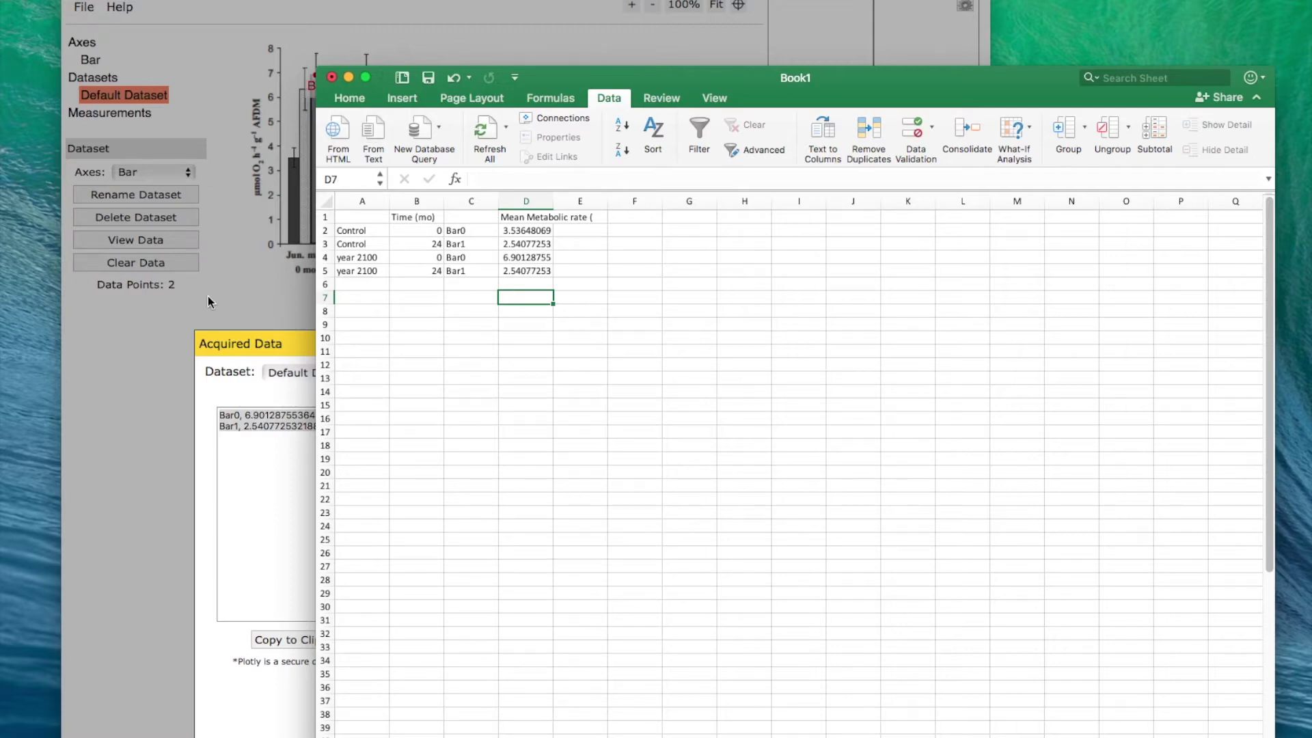
click(252, 326)
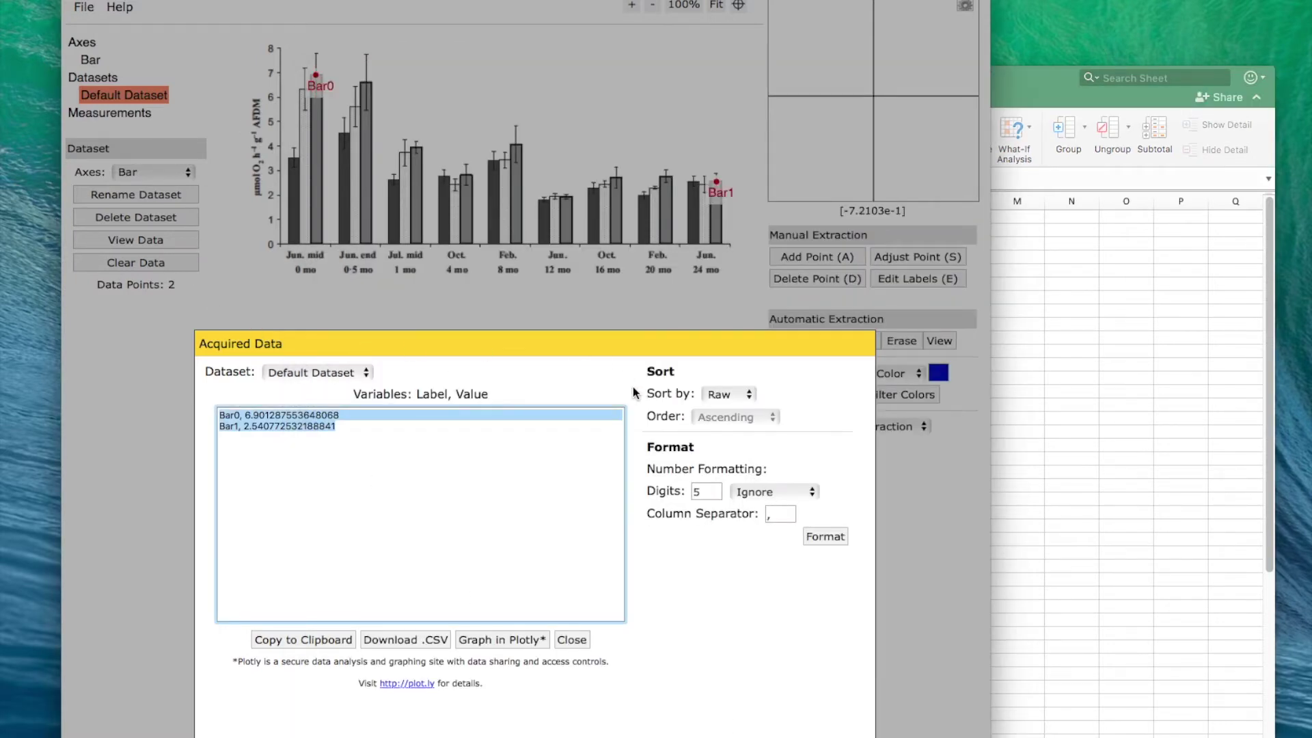
Remove the two existing bar points from the chart.
click(573, 639)
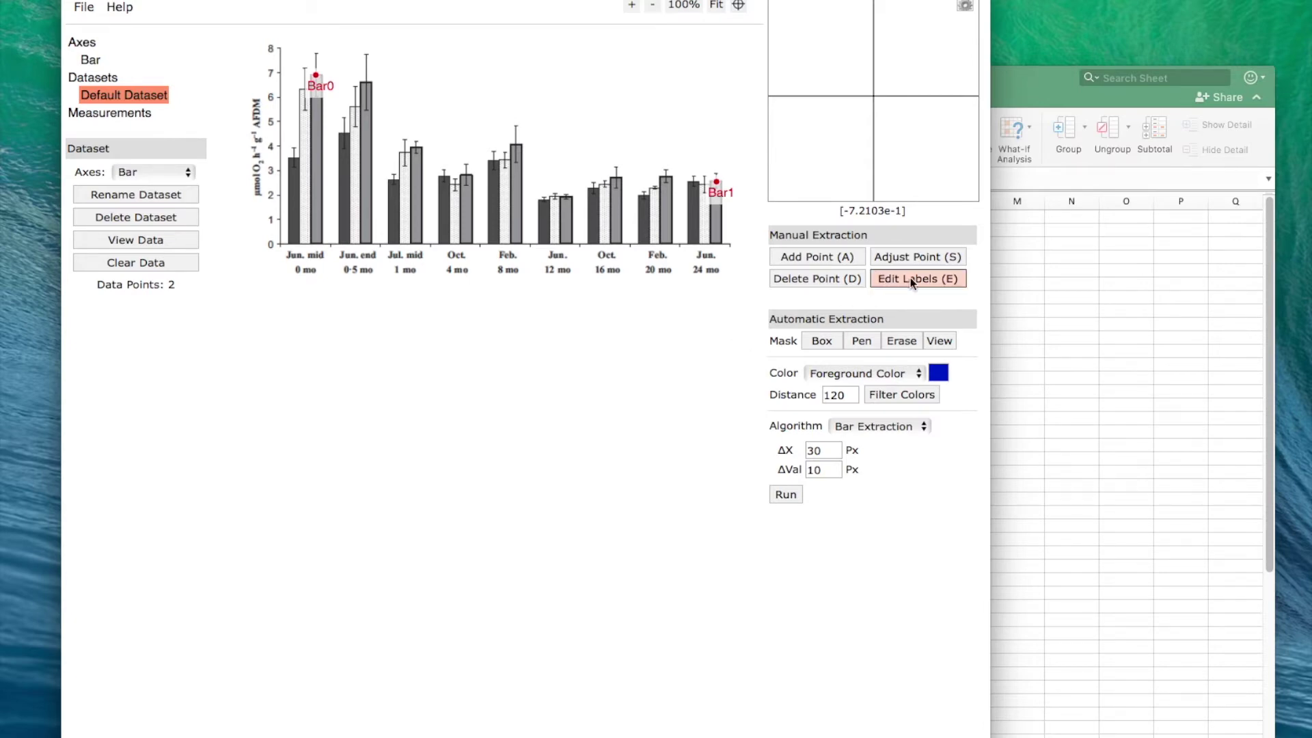
click(850, 281)
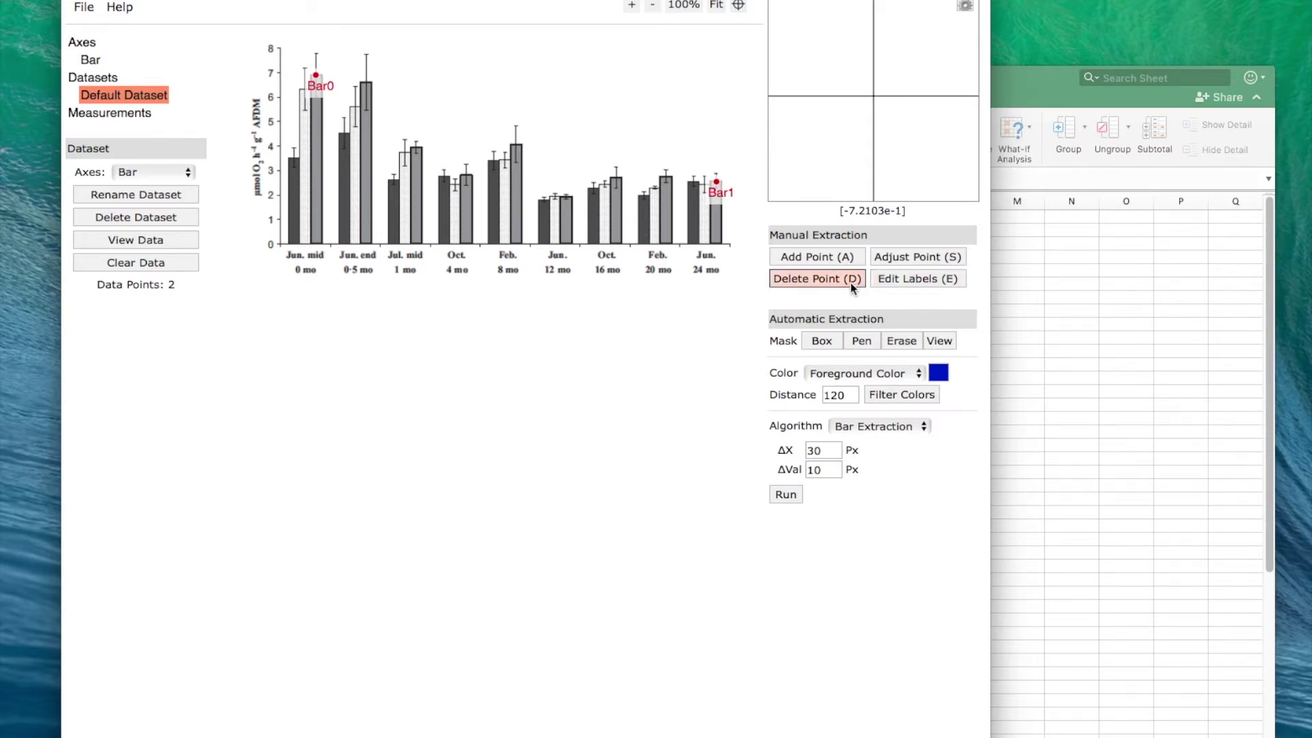
click(716, 182)
click(315, 74)
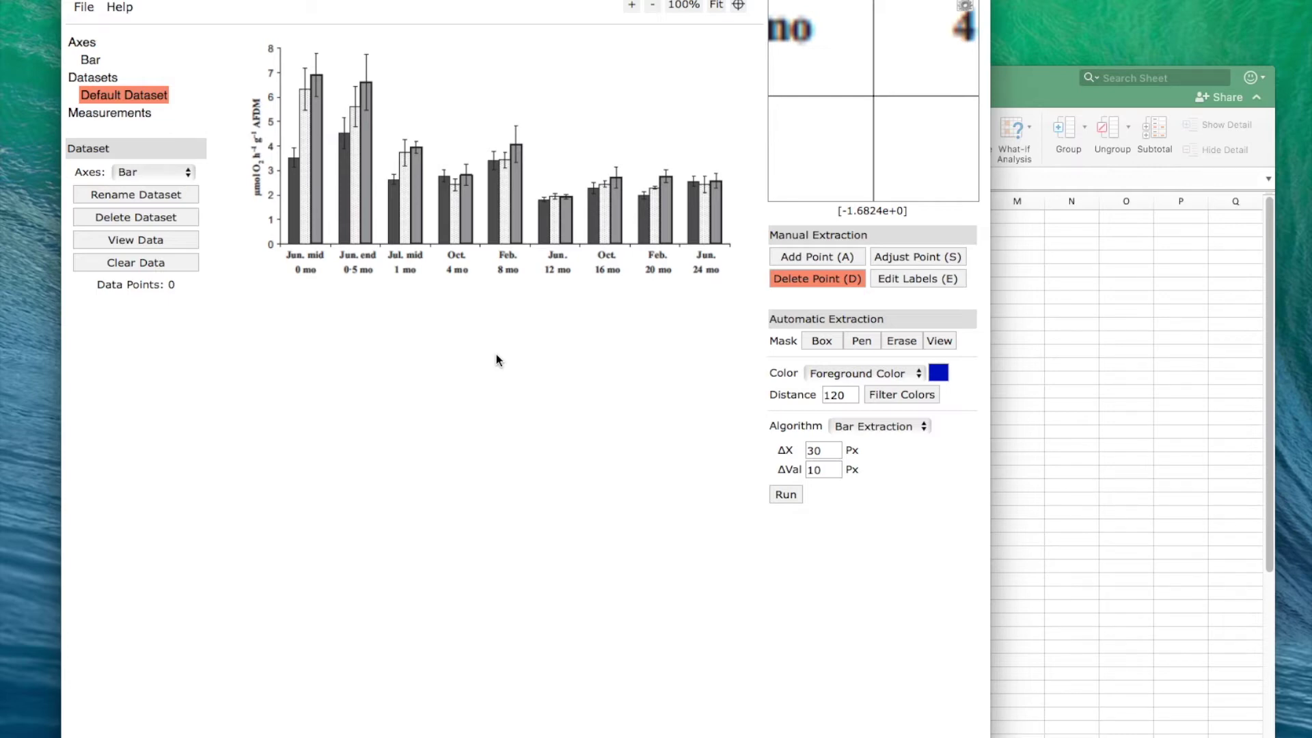
click(813, 257)
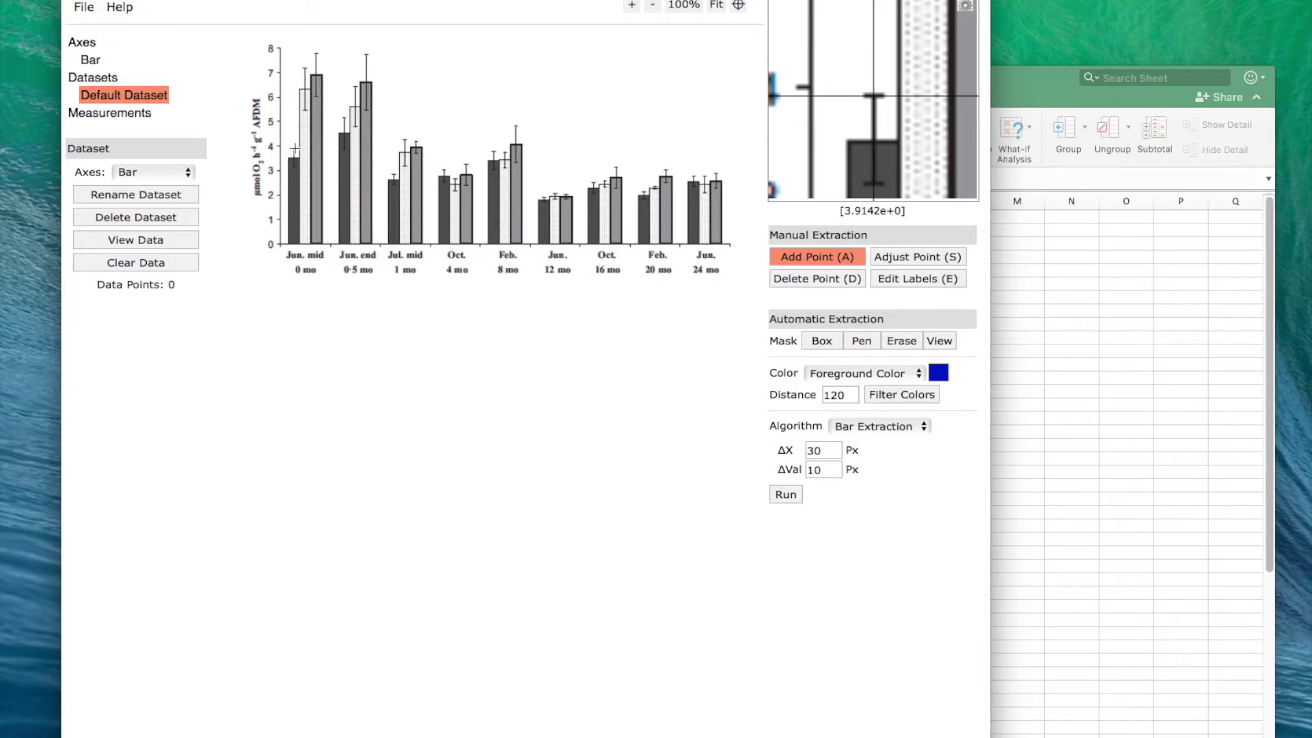
Mark four error-bar caps and list their values: 3.9142, 2.7468, 7.7940, 2.8841.
click(295, 148)
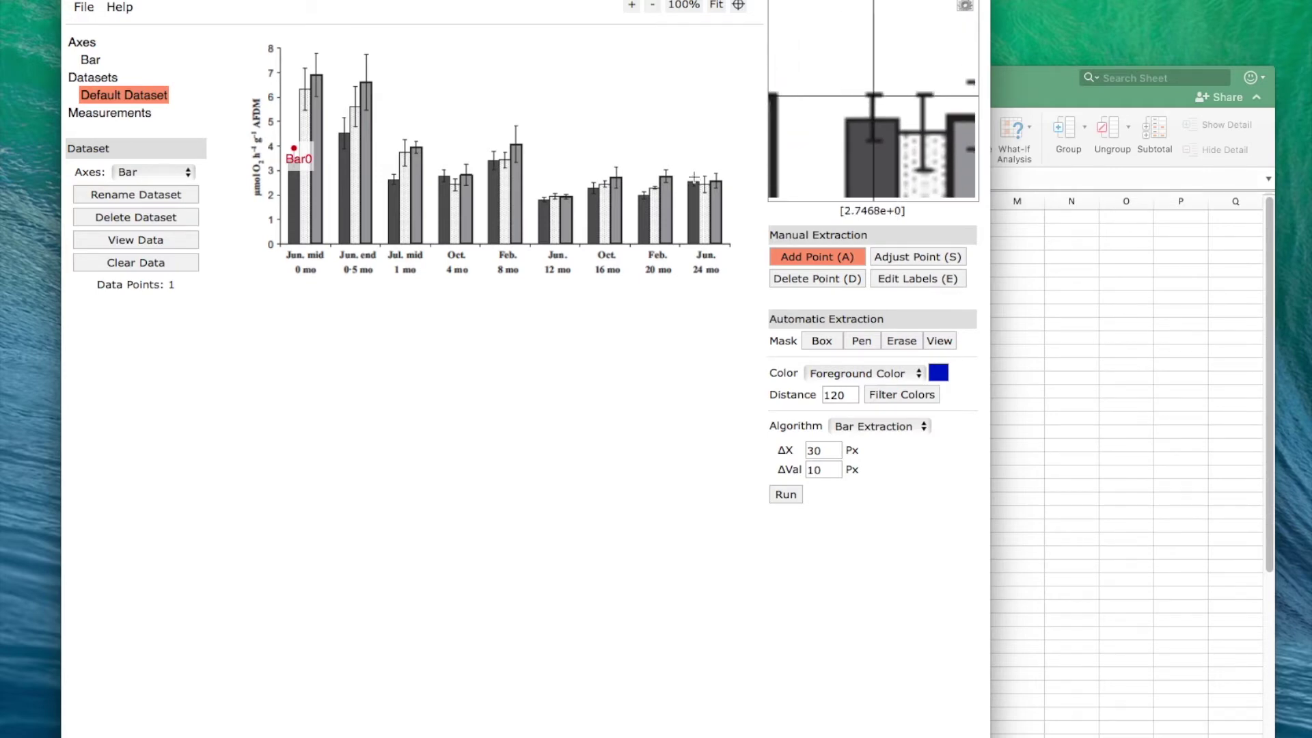
click(694, 177)
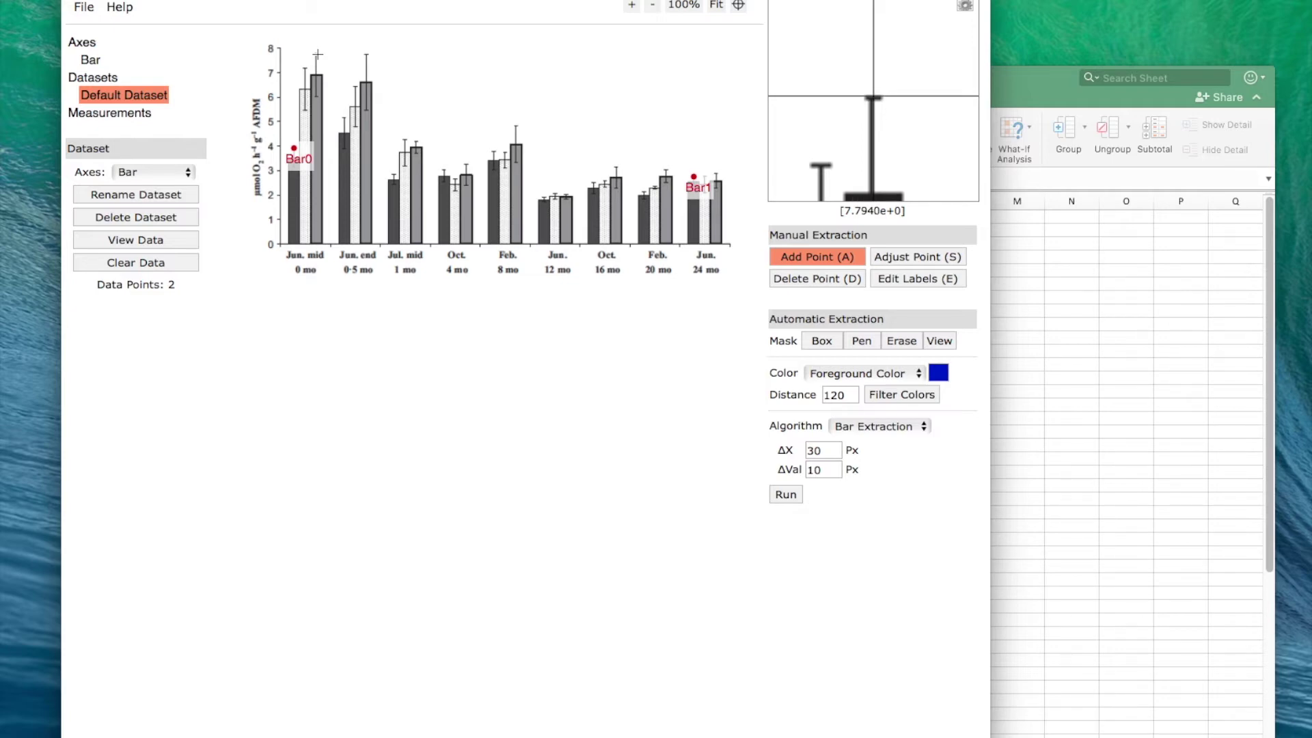
click(317, 53)
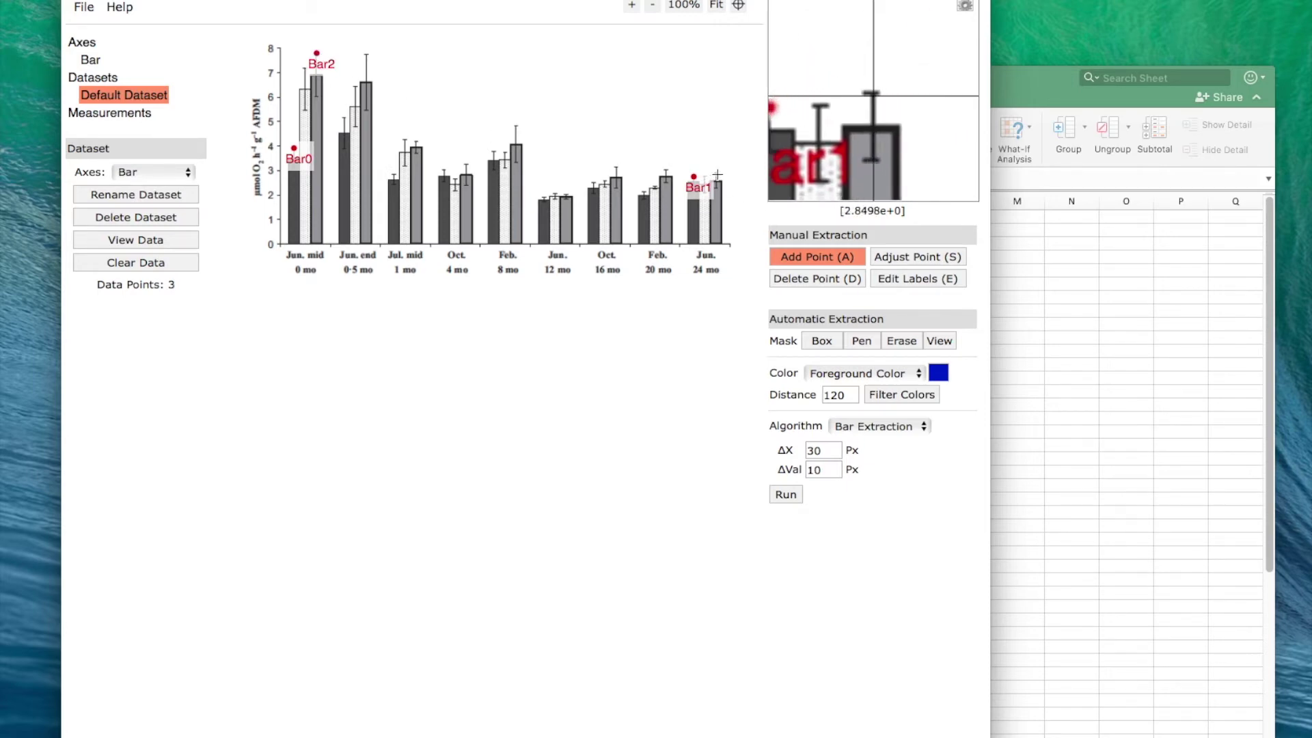
click(717, 173)
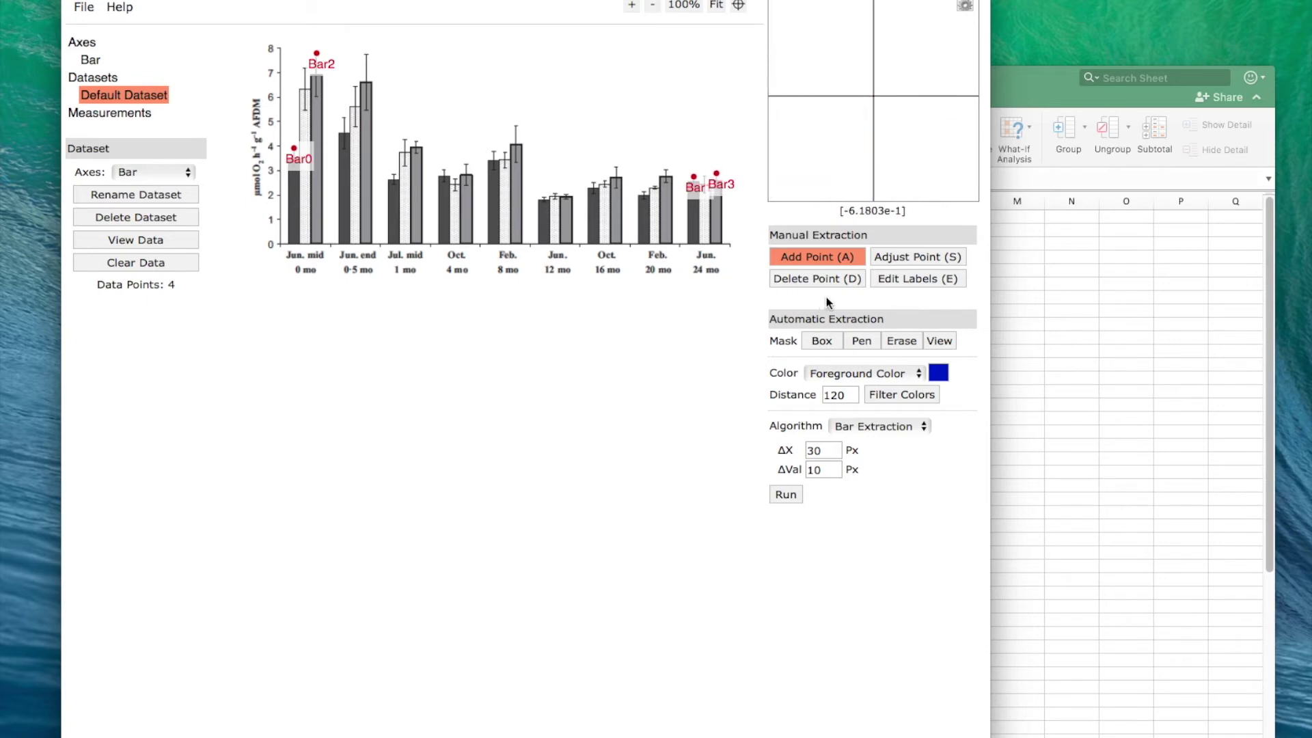
click(135, 240)
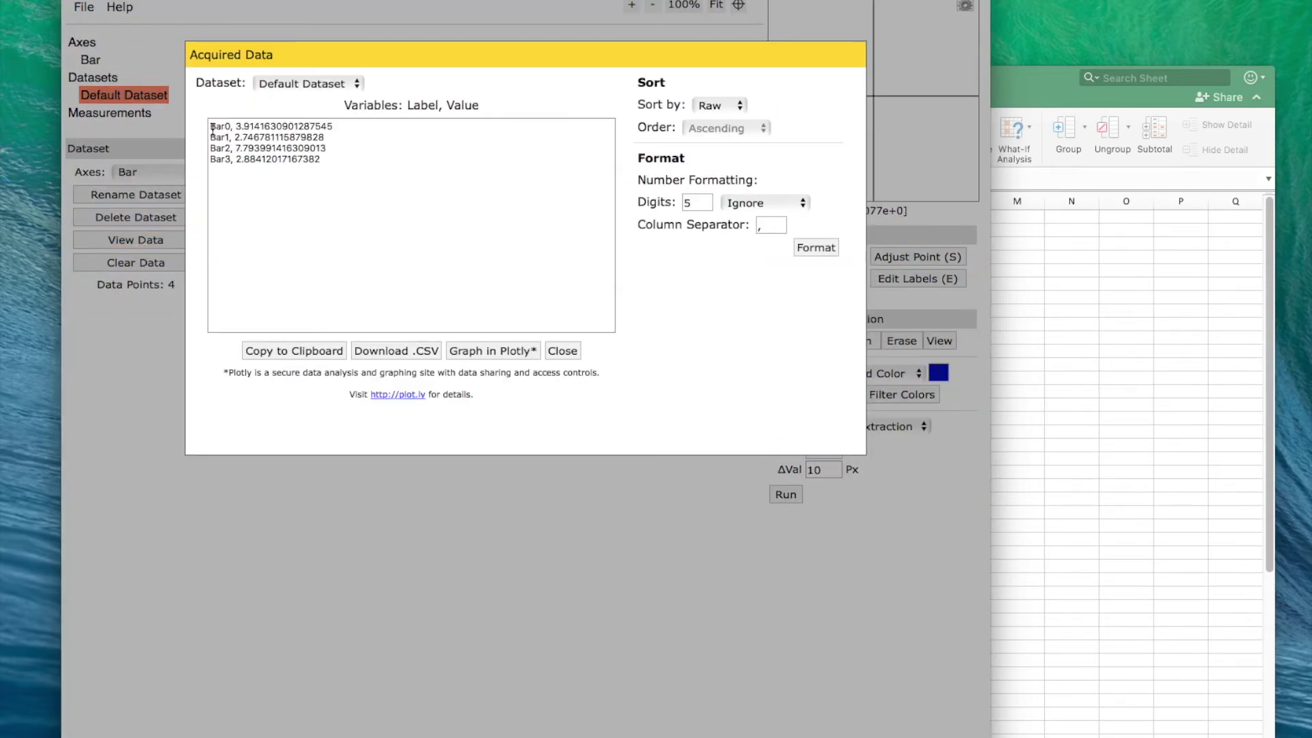
Copy the four error-bar lines from Acquired Data into Excel at E2:F5.
drag(213, 128, 347, 166)
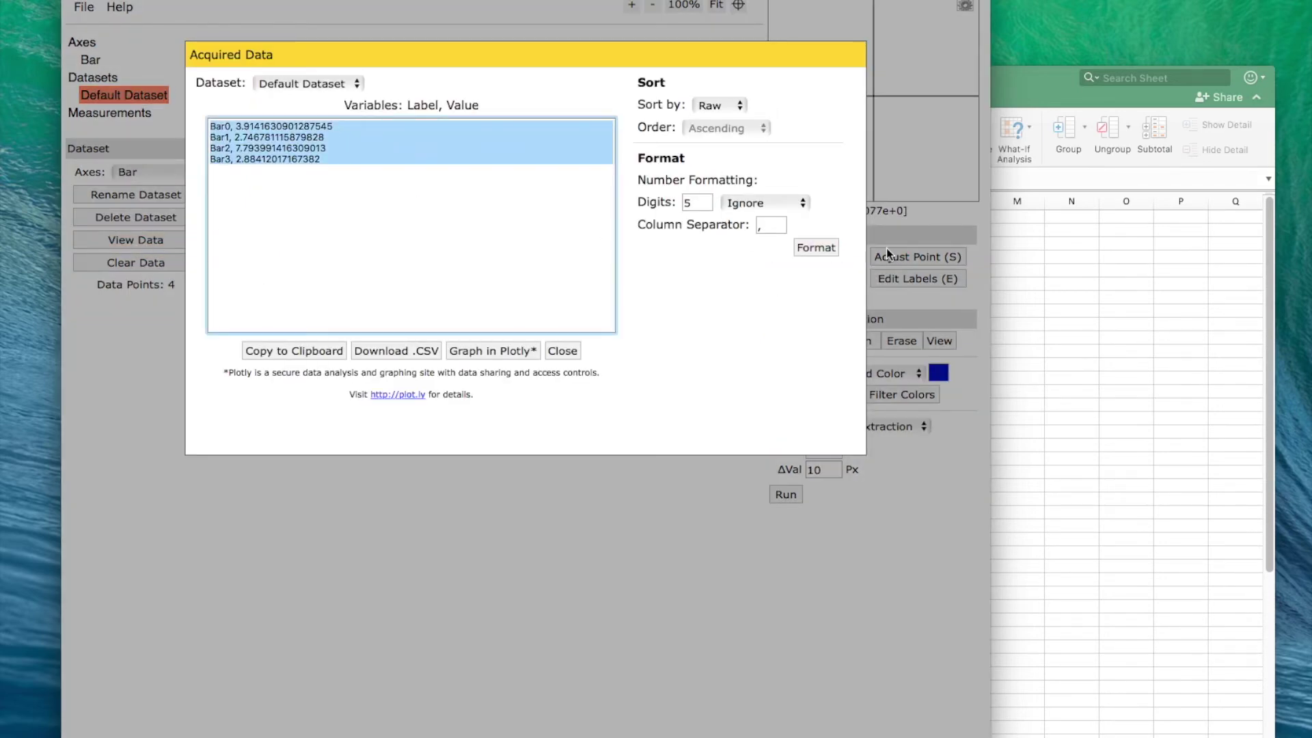
key(super+Tab)
click(597, 231)
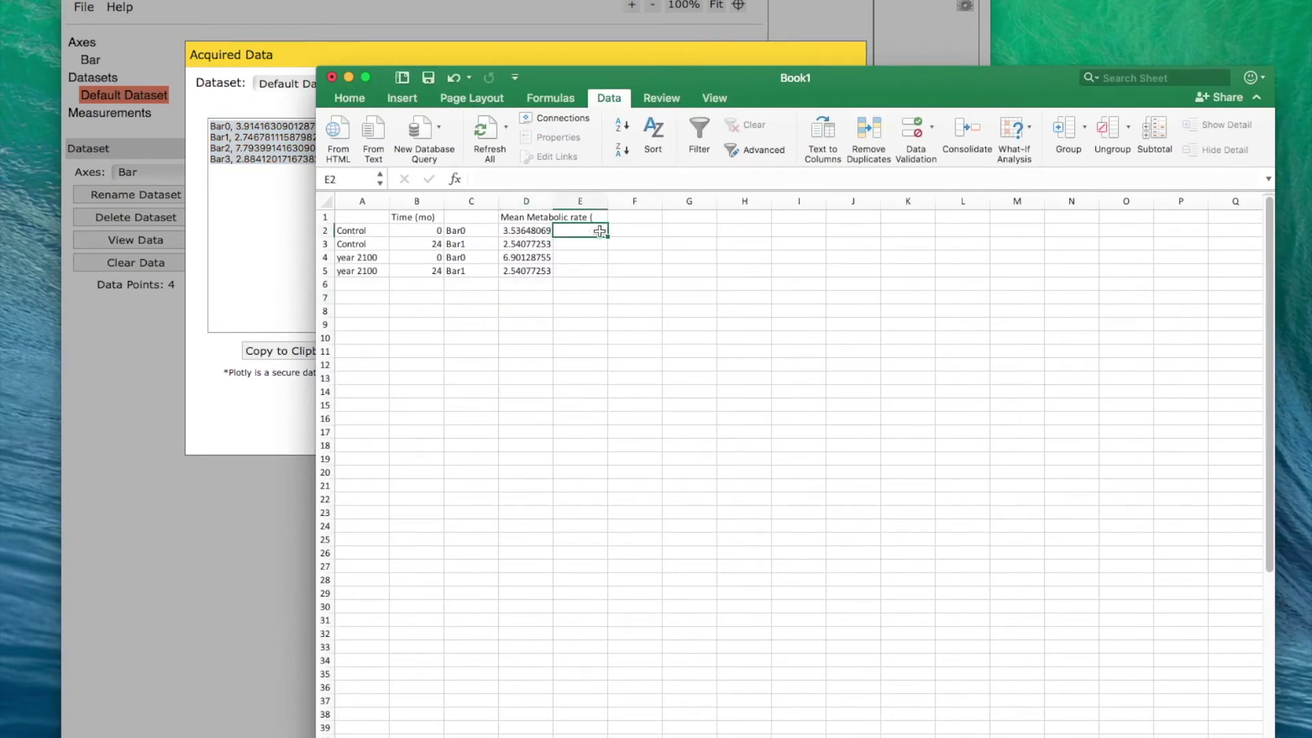
text(Bar0	3.91416309 Bar1	2.74678112 Bar2	7.79399142 Bar3	2.88412017)
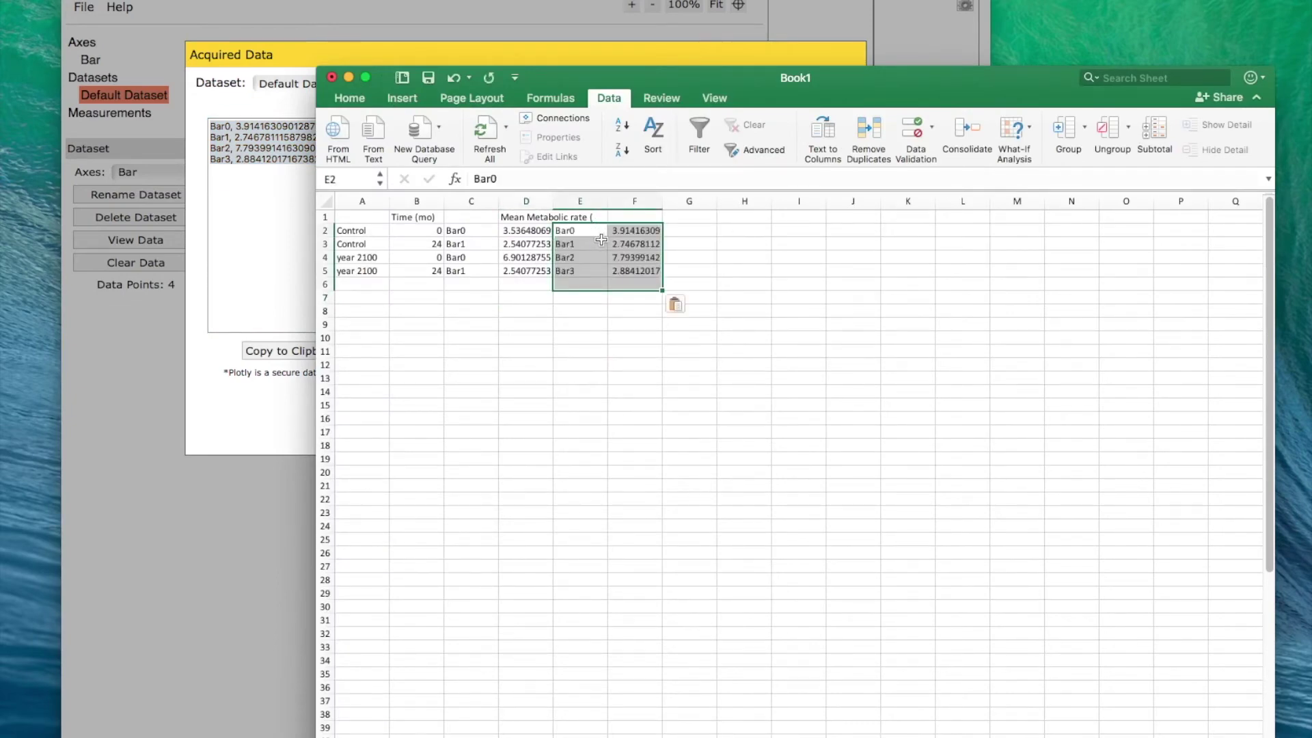
drag(350, 230, 429, 275)
click(581, 338)
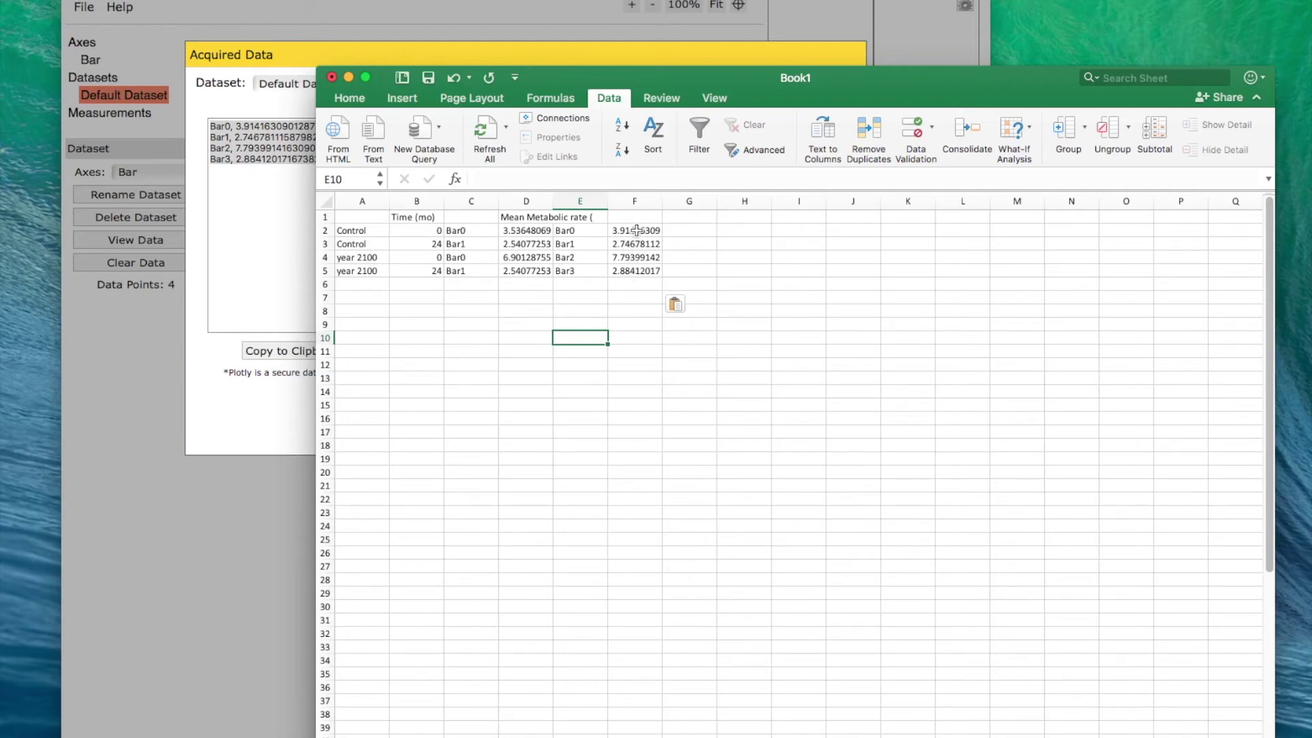
Move the digitizer's value list lower to reveal the plot, then select E2 in Excel.
click(260, 436)
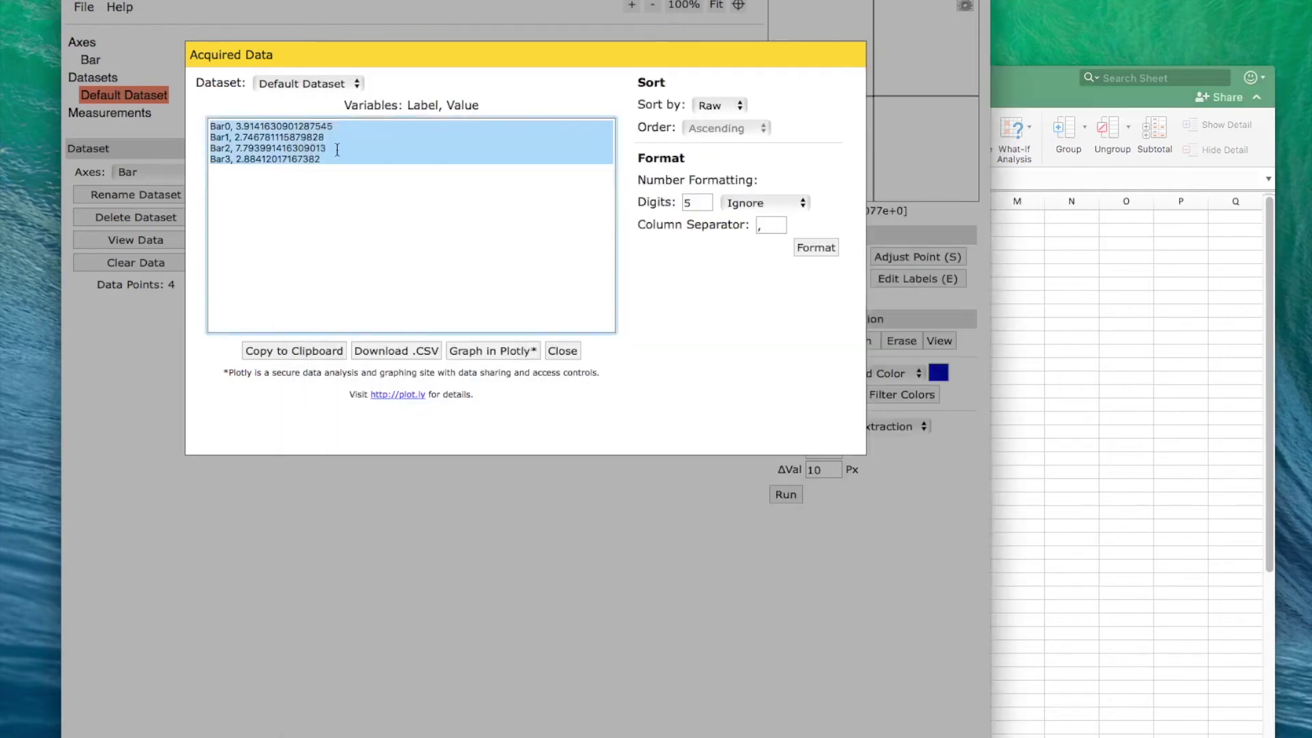
drag(372, 54, 378, 384)
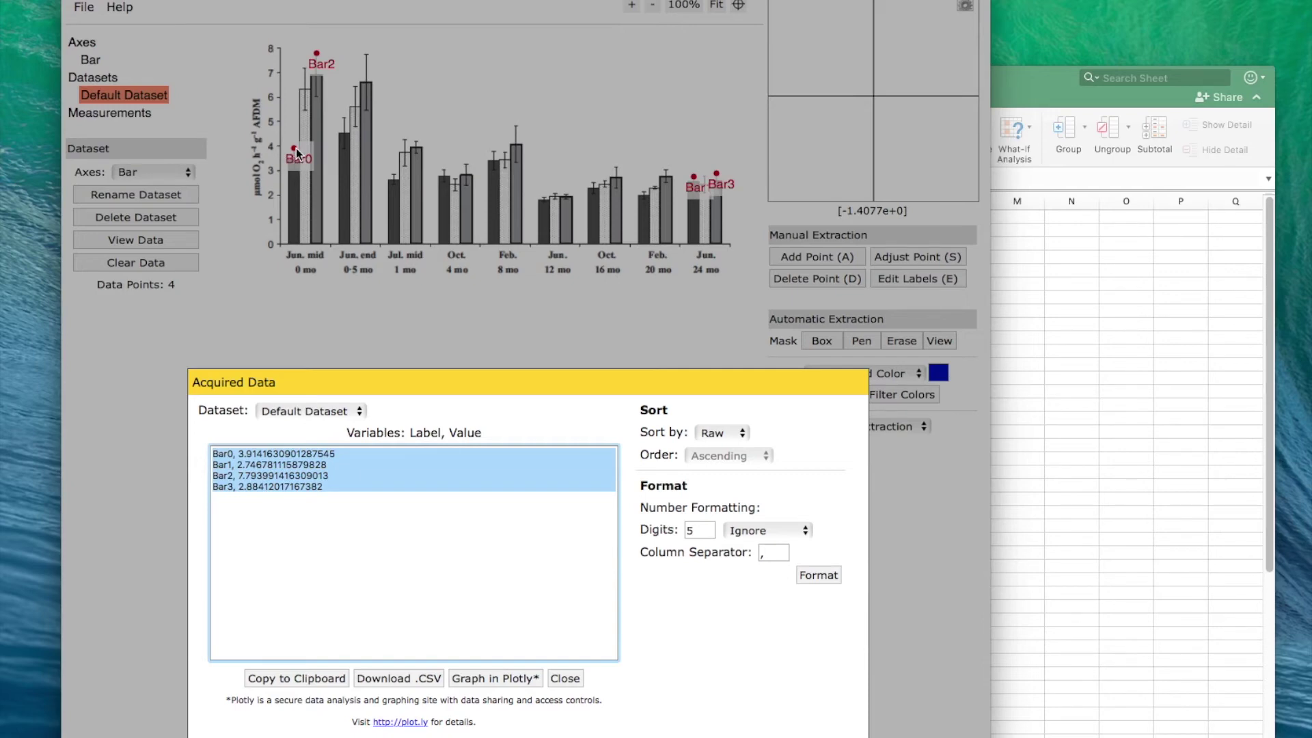
click(1154, 371)
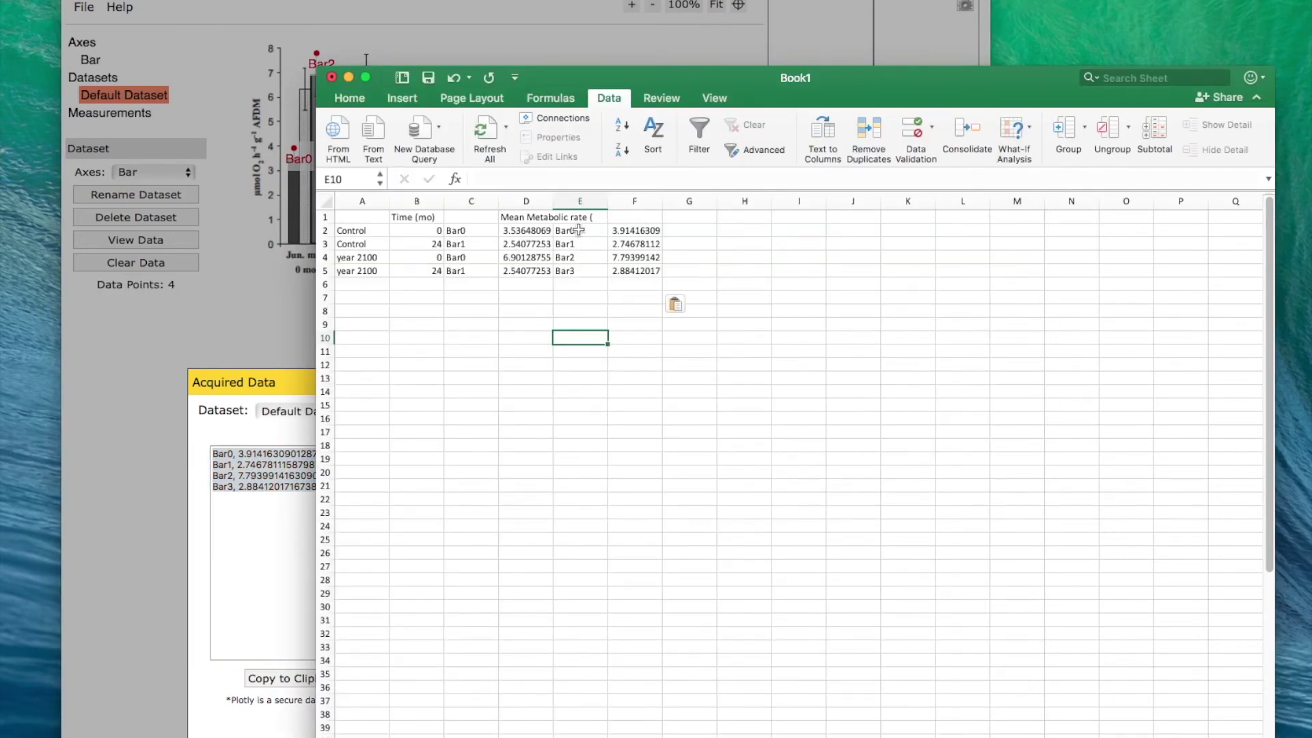
click(579, 229)
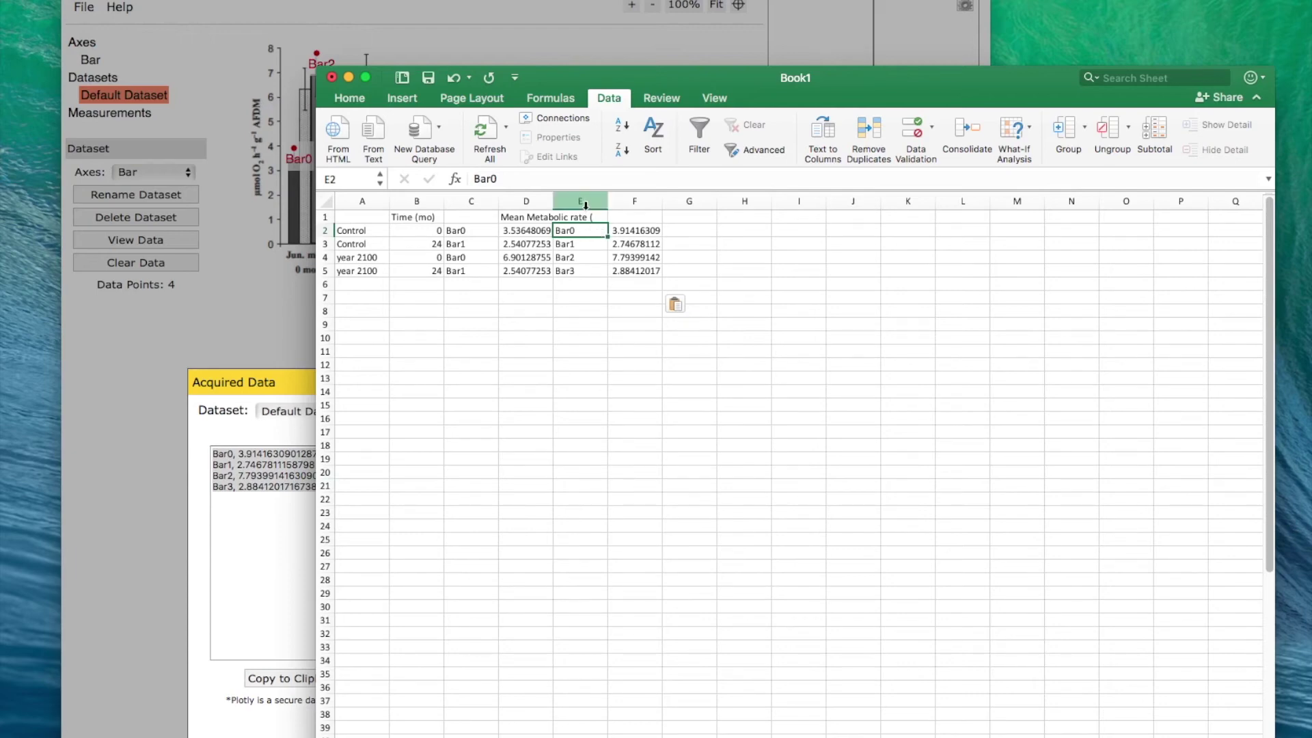
Delete the Bar label column and rename the E1 heading to 'Mean + 1SE'.
click(586, 199)
right_click(586, 199)
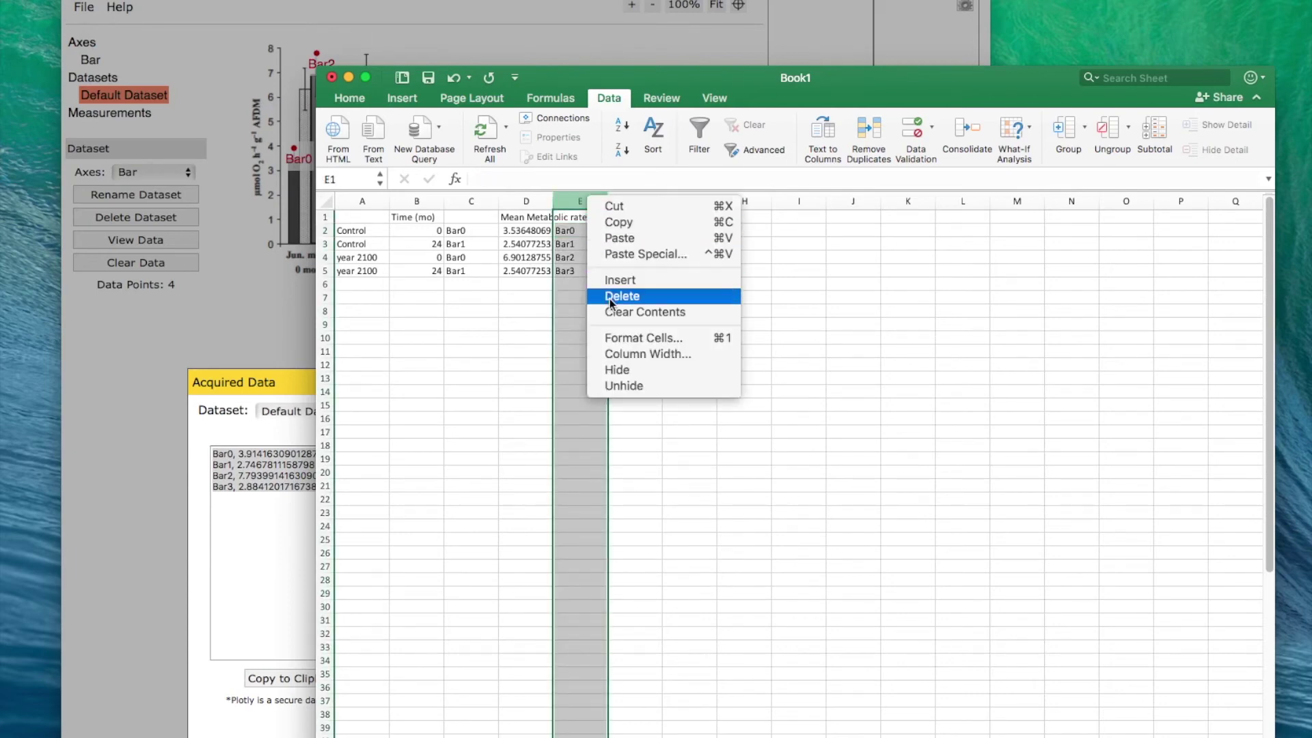
click(620, 297)
click(593, 218)
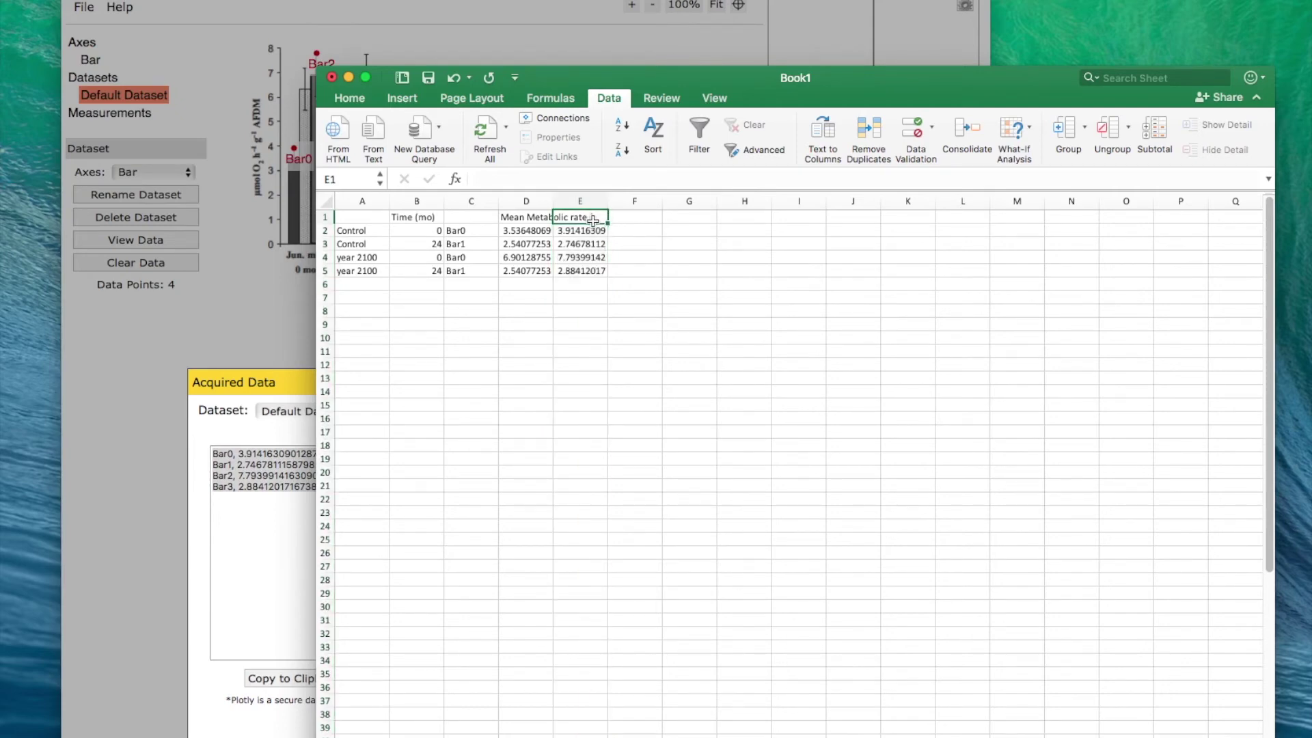
text(Mean + S)
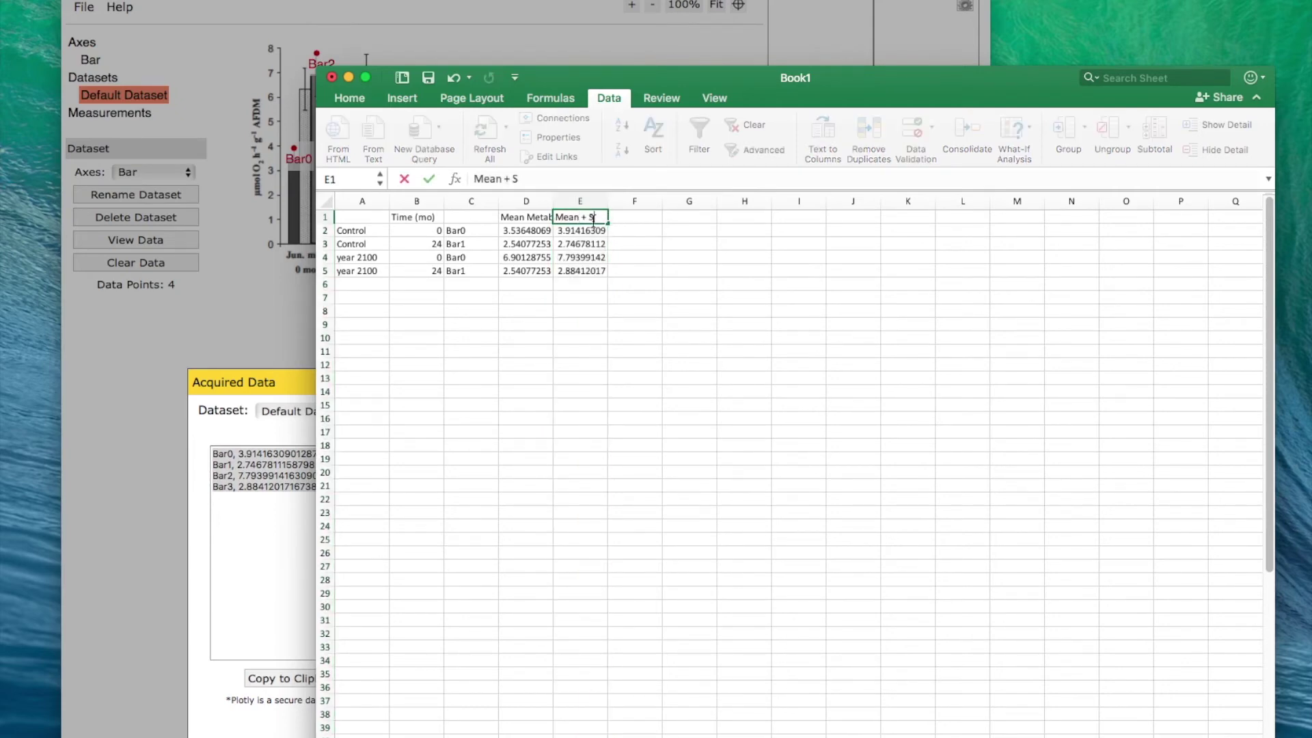
text(E)
key(BackSpace)
key(BackSpace)
text(1SE)
key(Return)
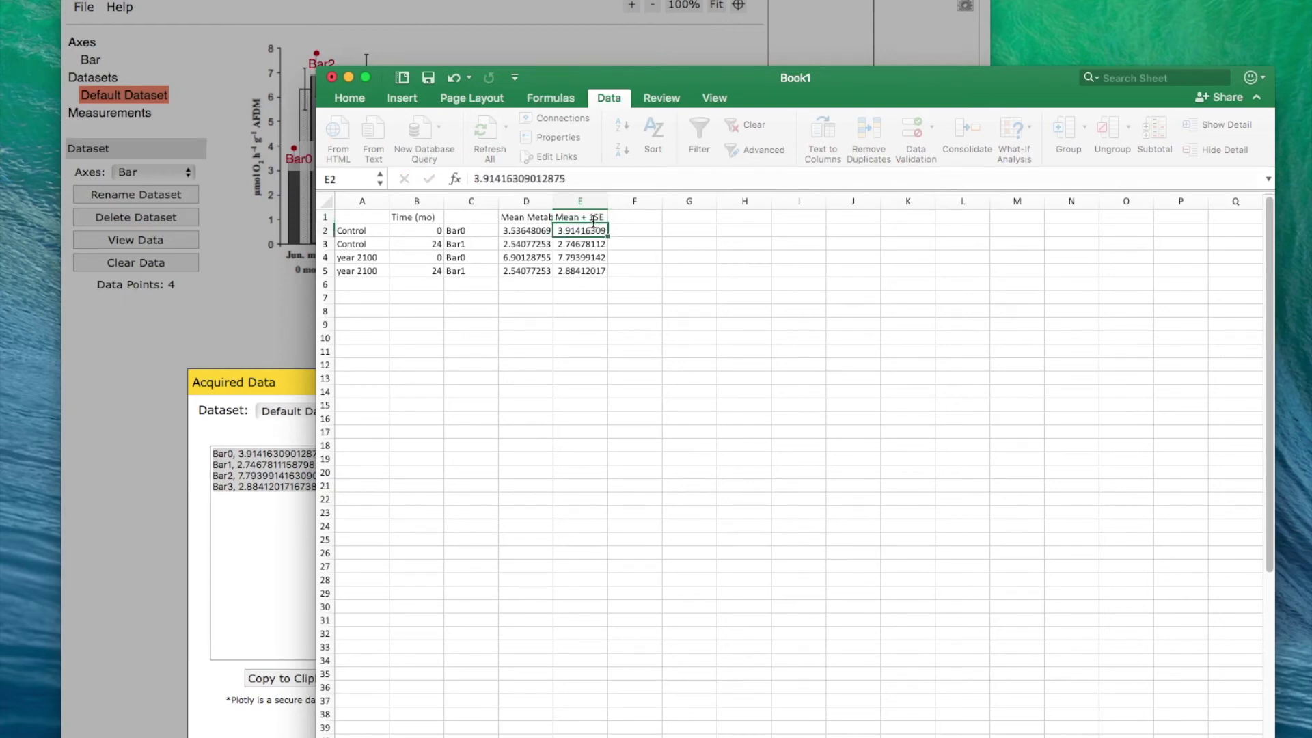
Add a 1SE column in F with =E2-D2 filled down to F5.
key(Right)
key(Up)
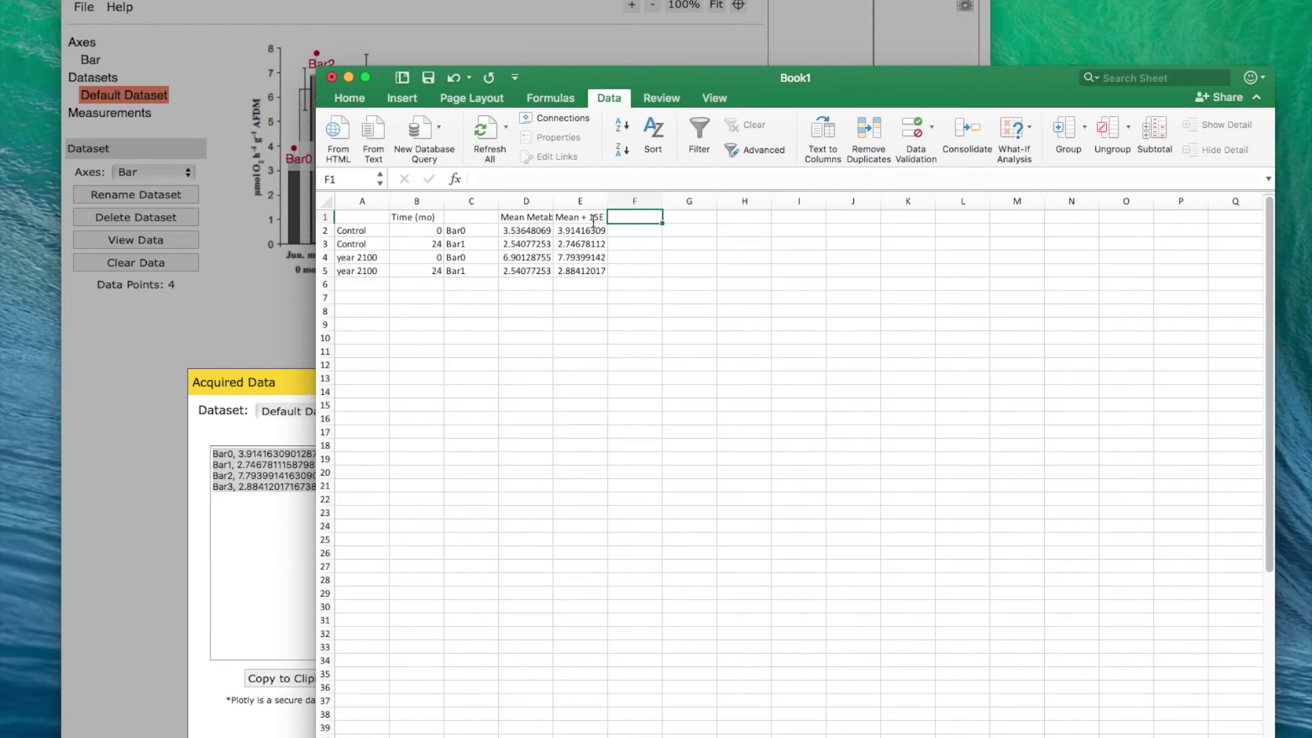
text(1SE)
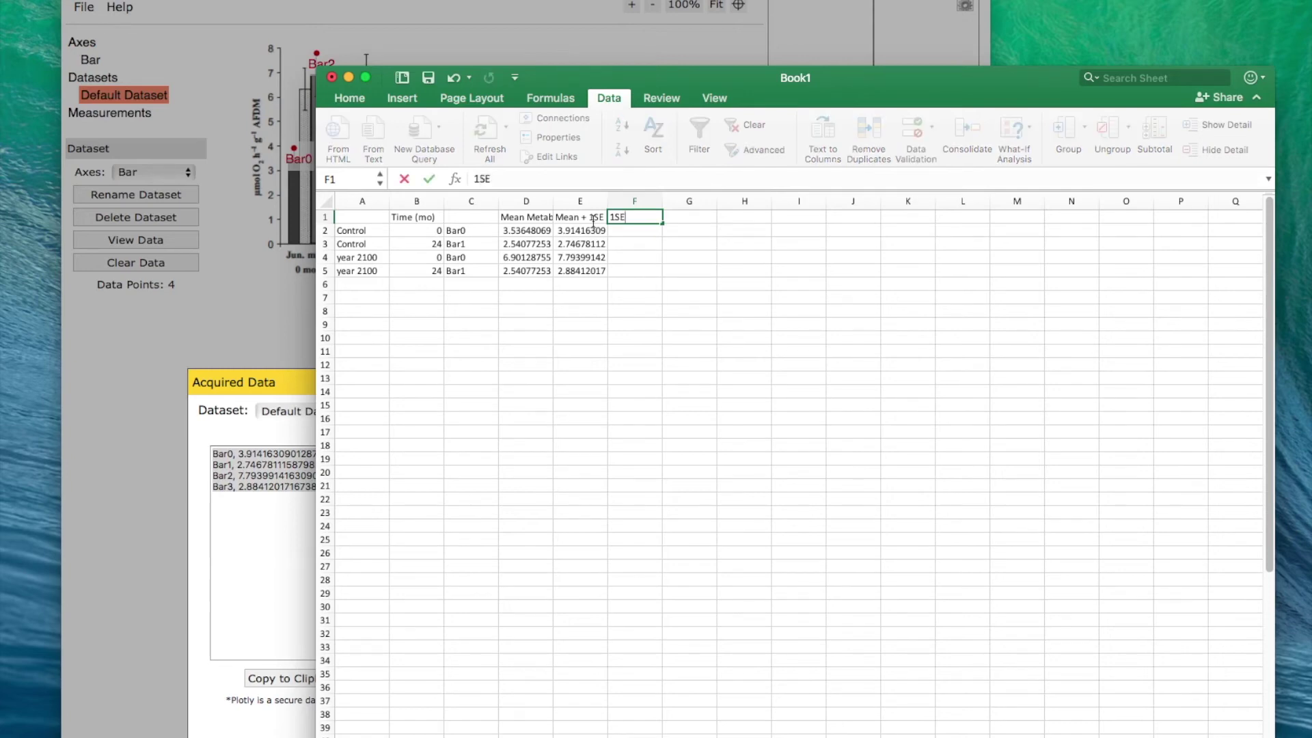
key(Return)
text(=)
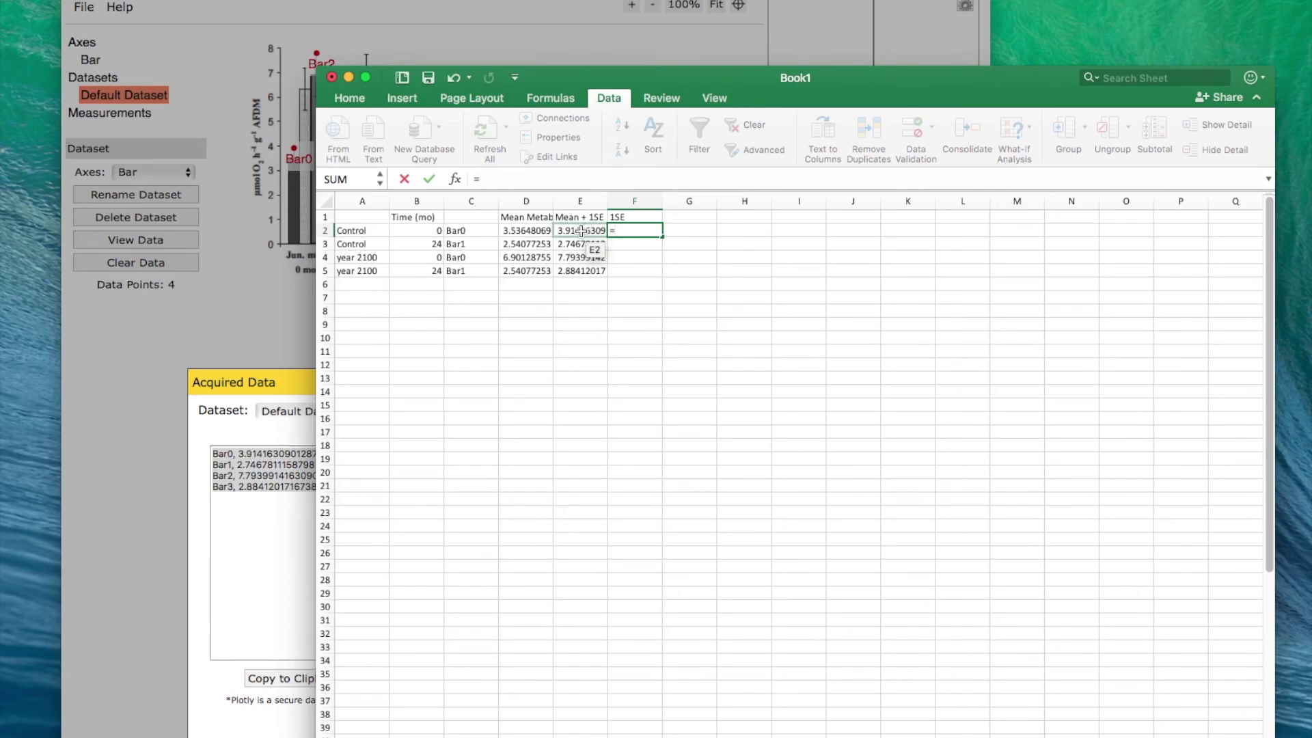
click(581, 231)
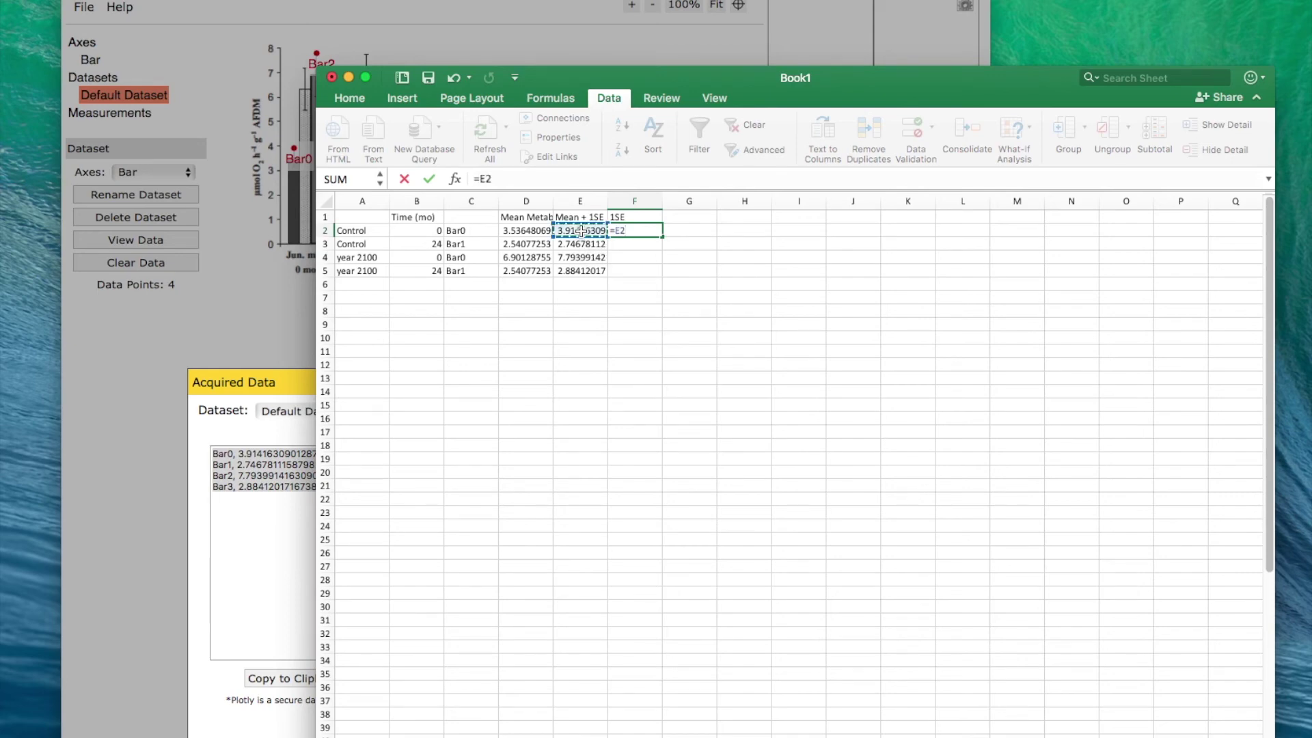
text(-)
click(518, 230)
key(Return)
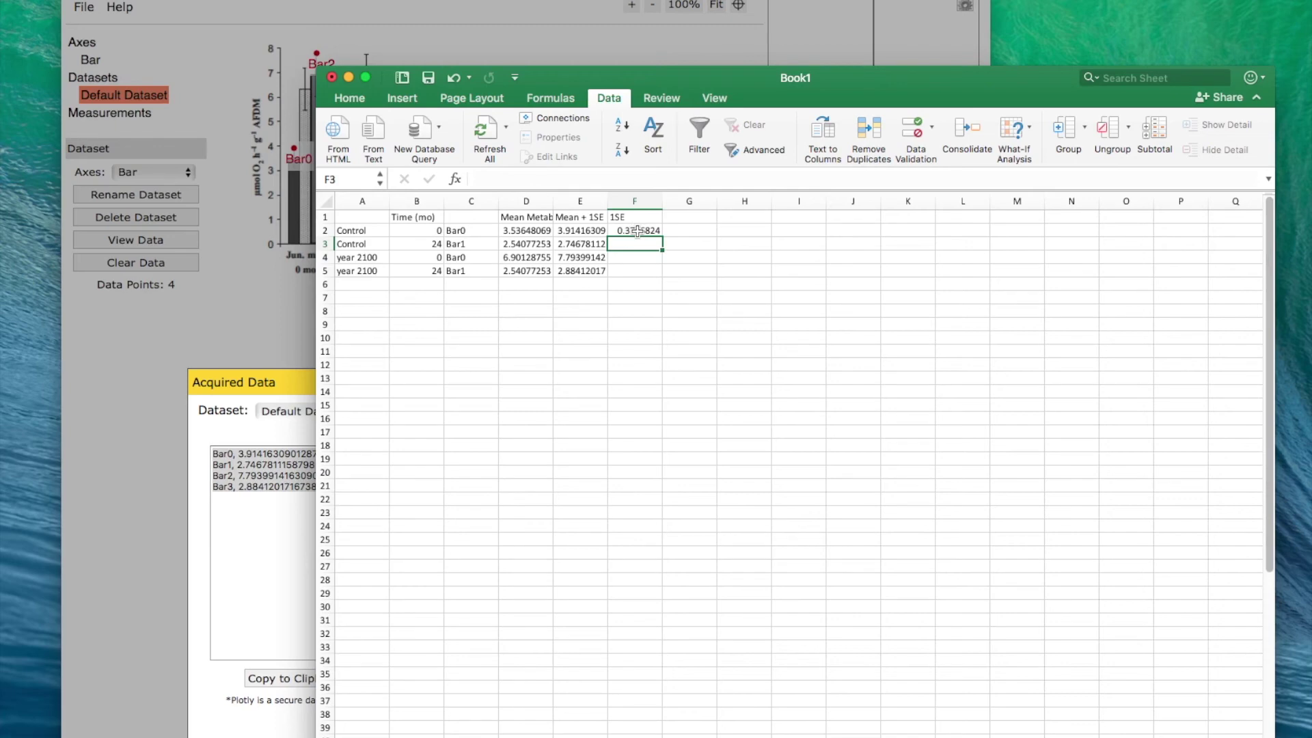
click(656, 232)
drag(661, 237, 662, 275)
click(708, 274)
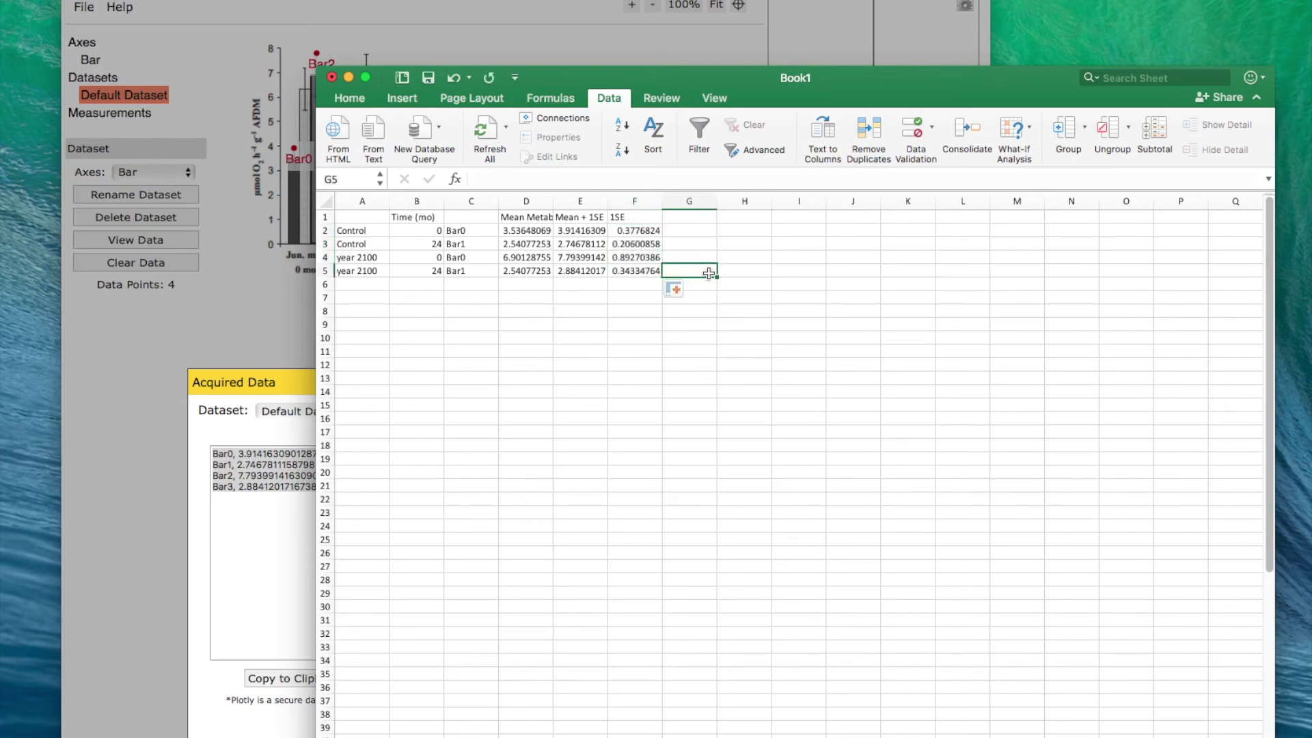